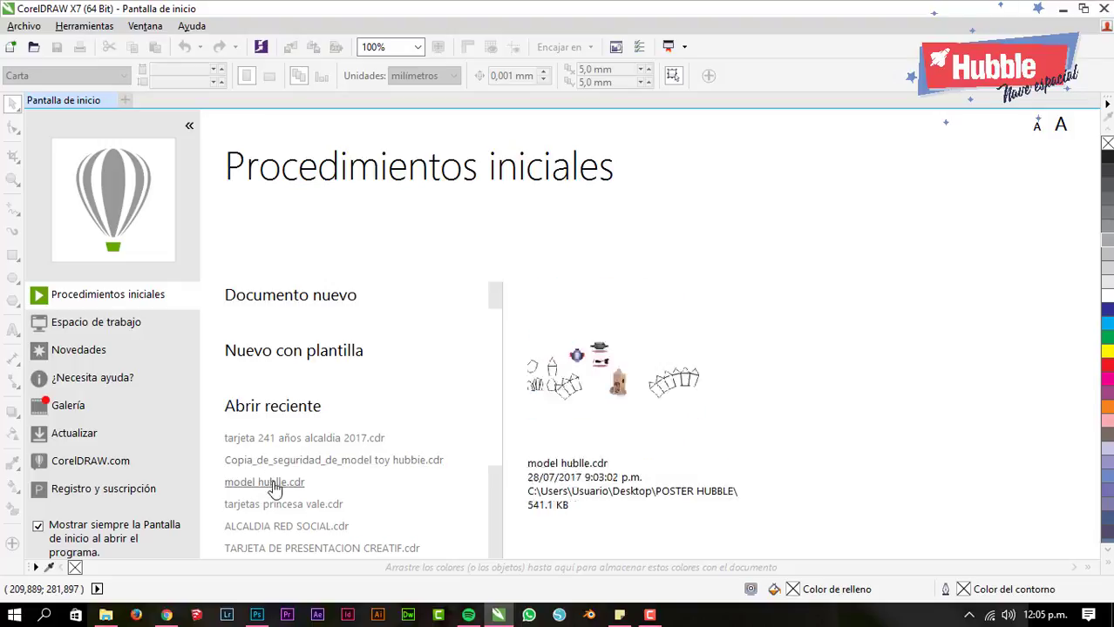
- Open "Copia_de_seguridad_de_model toy hubbie.cdr" and set the Hubble logo with its stars on the empty canvas beside the page
click(361, 460)
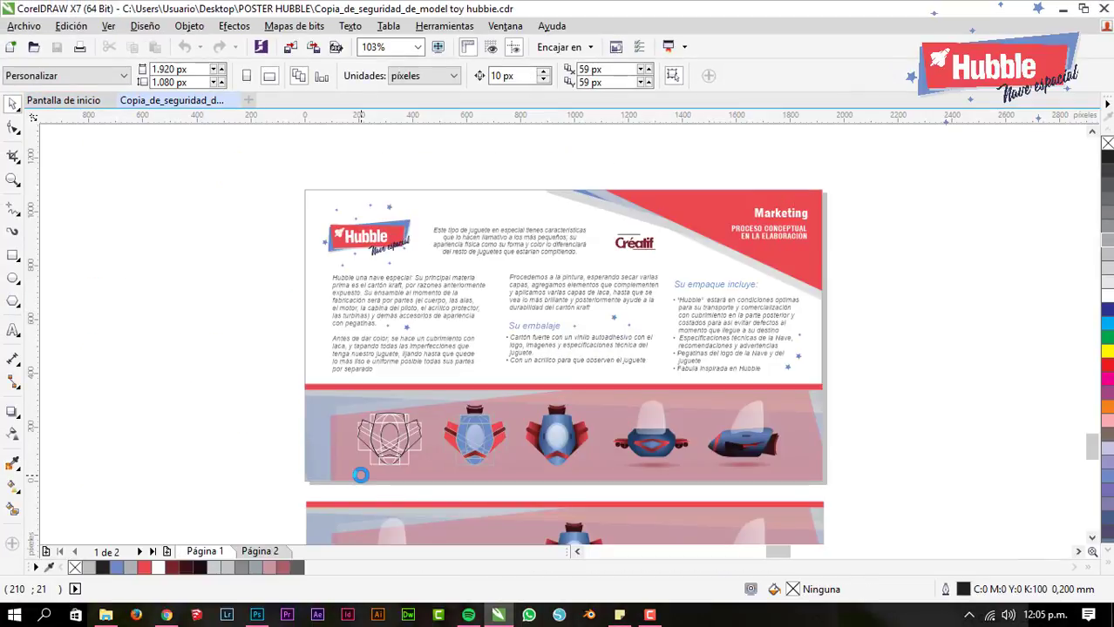
scroll(315, 216, up, 5)
drag(169, 137, 671, 434)
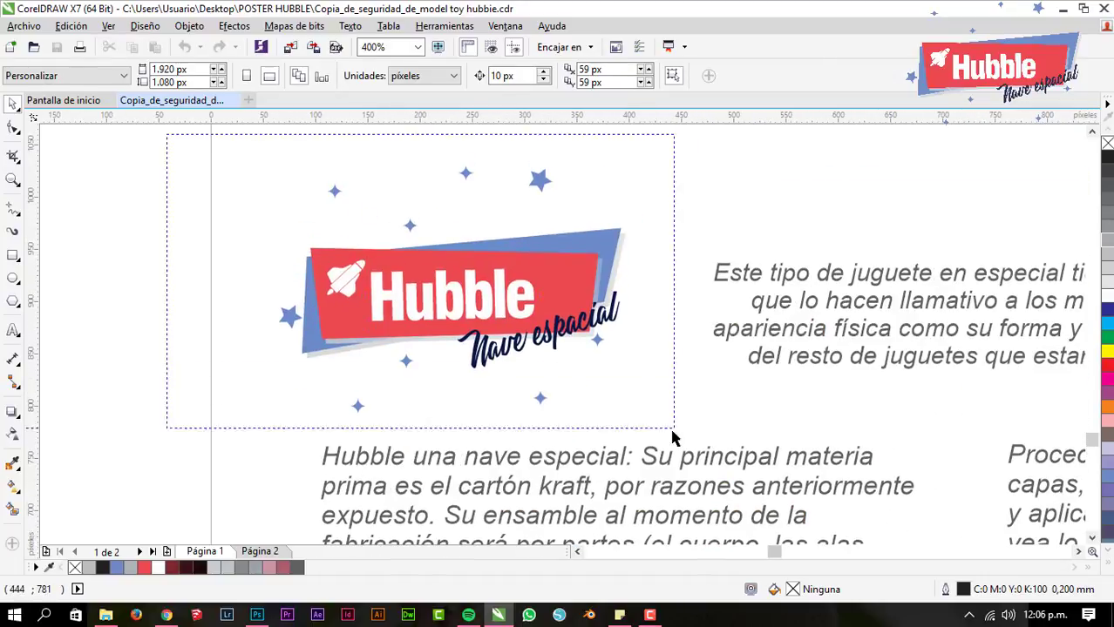
scroll(263, 229, down, 4)
scroll(510, 300, up, 4)
scroll(509, 301, down, 4)
drag(219, 163, 711, 530)
scroll(331, 310, up, 4)
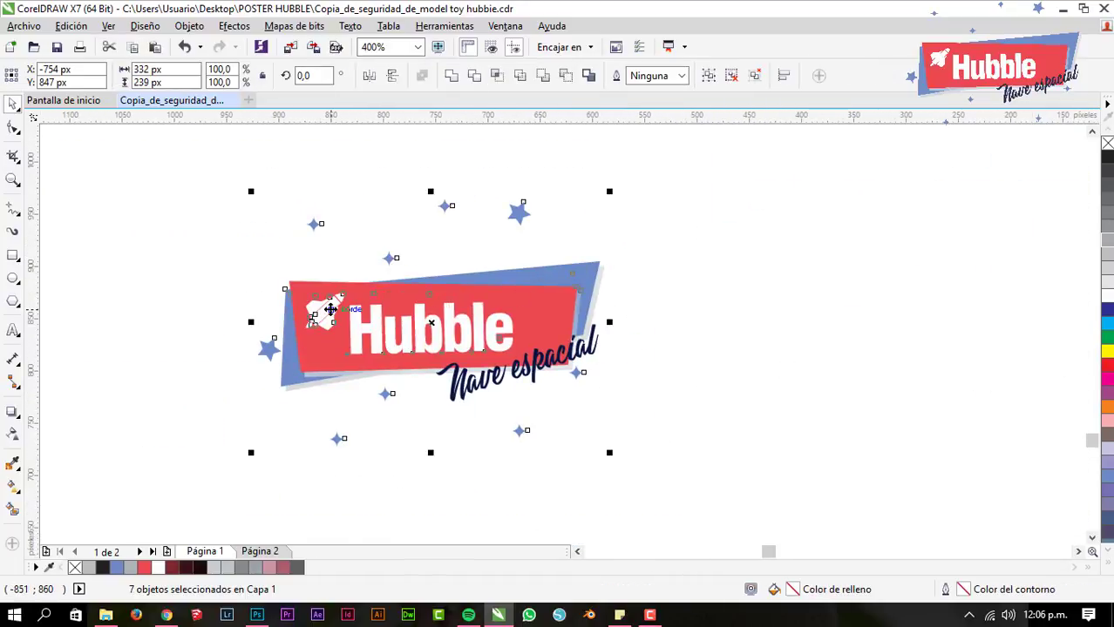
- Export the Hubble logo and the "Nave espacial" lettering for the web as 24-bit RGB PNG images with transparency
key(alt)
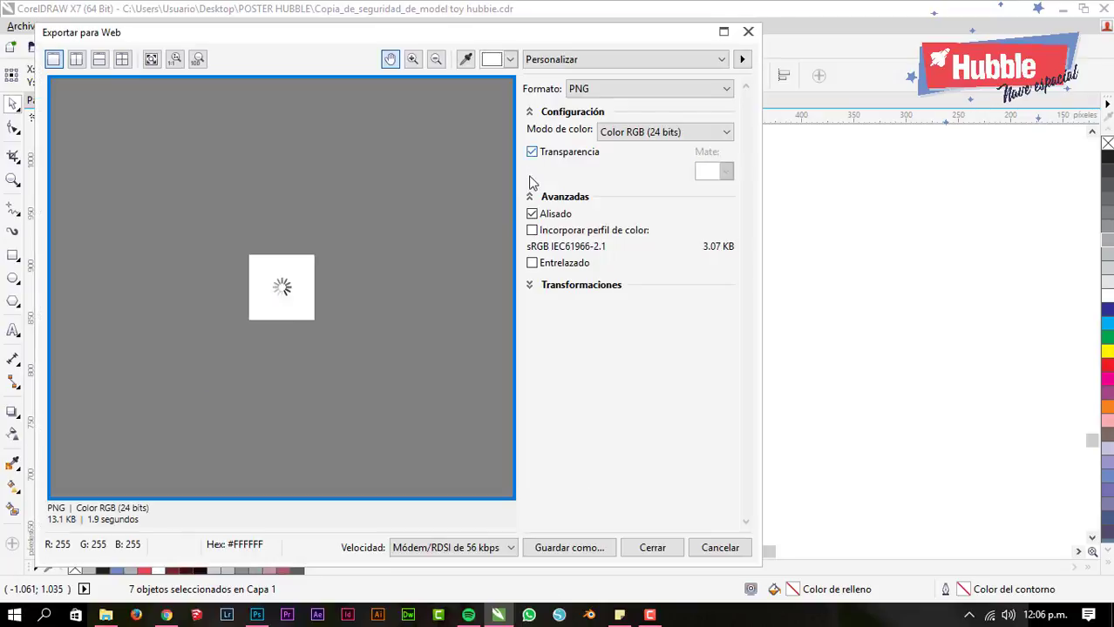
click(572, 544)
right_click(689, 175)
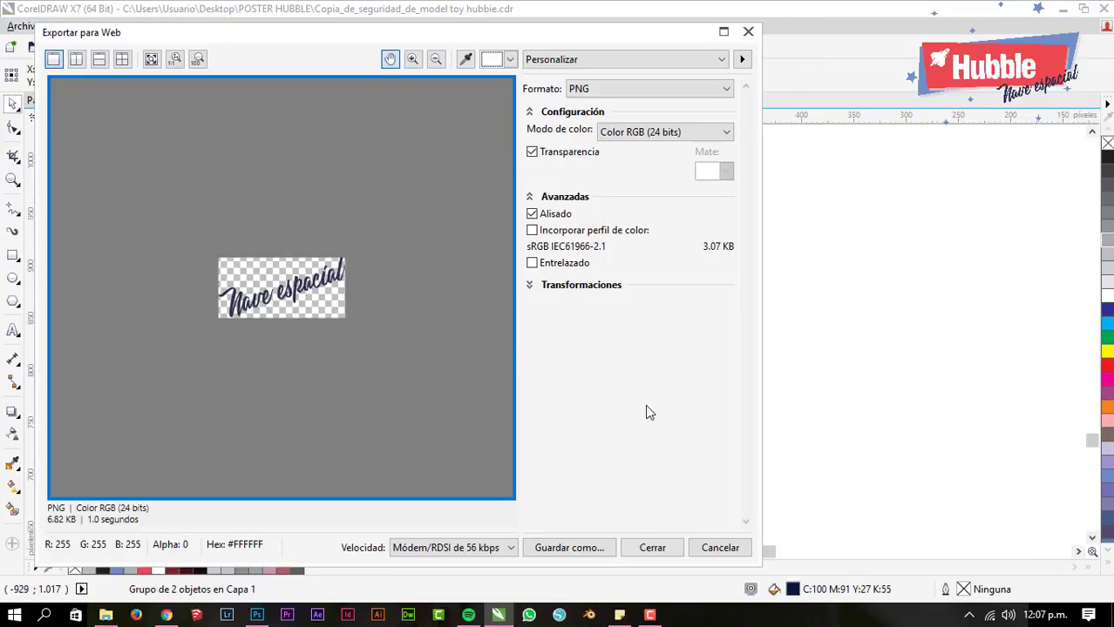
key(Escape)
scroll(661, 333, down, 4)
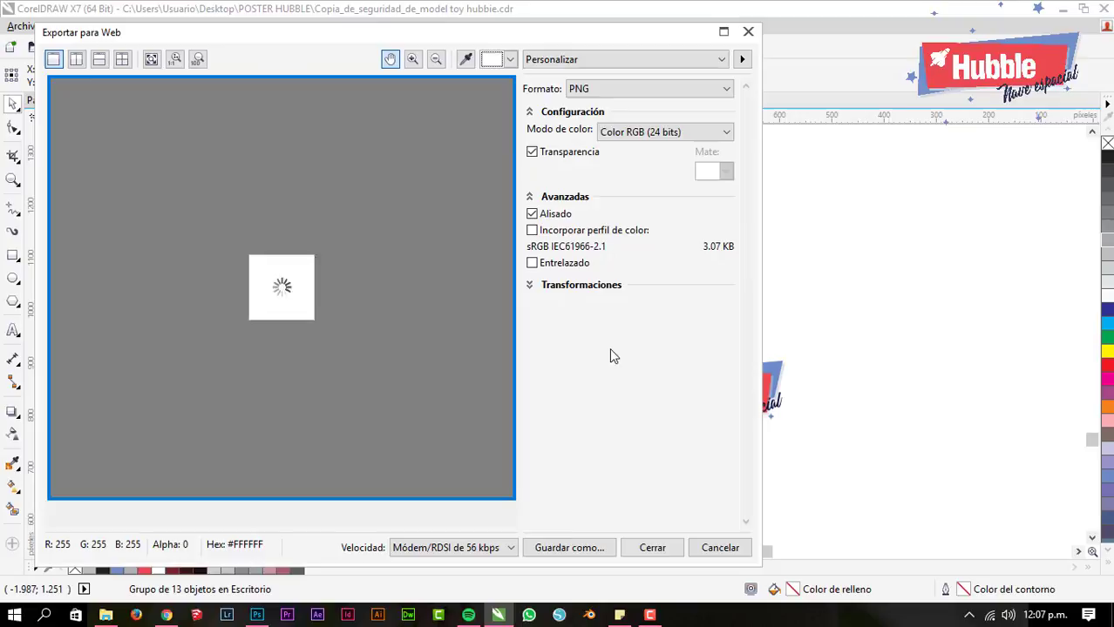
- Export the spaceship illustration group for the web as a PNG with transparency
click(573, 544)
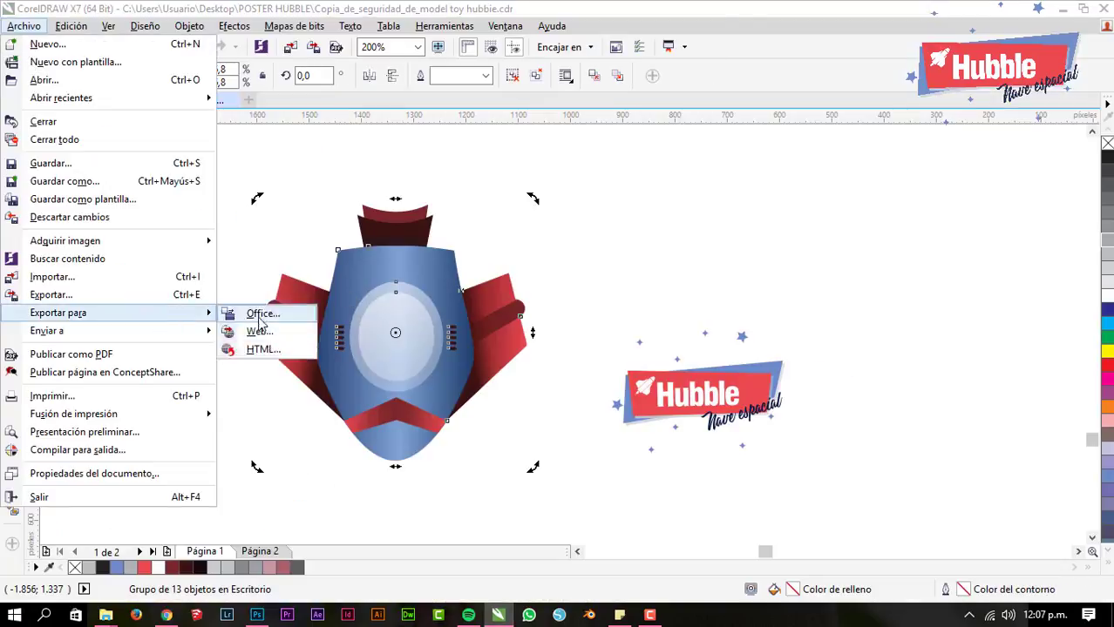
click(256, 336)
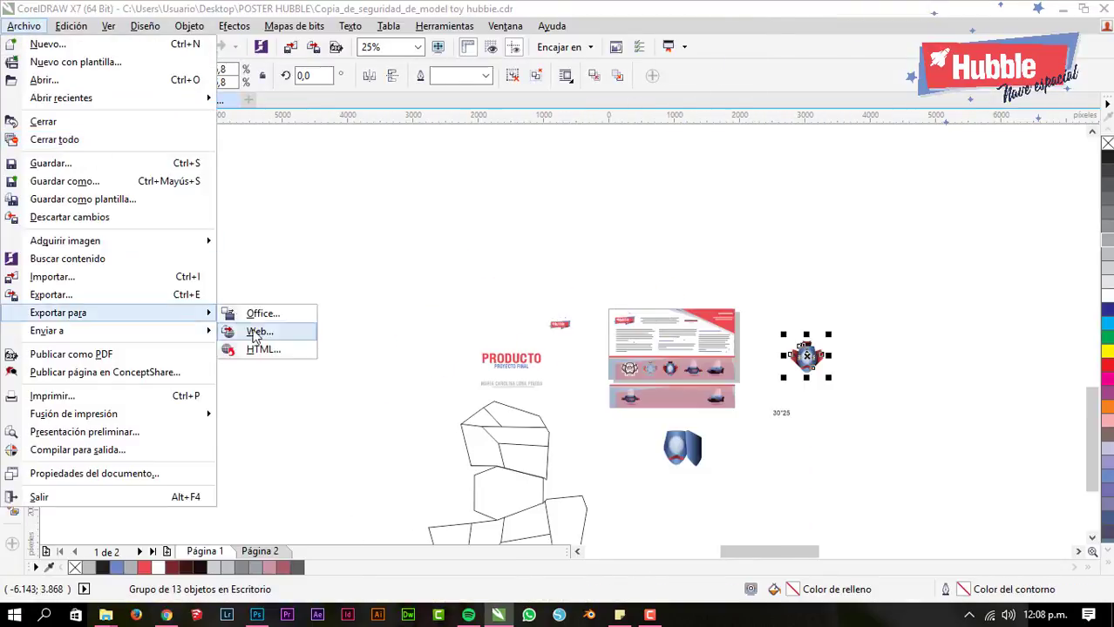
click(256, 336)
click(532, 152)
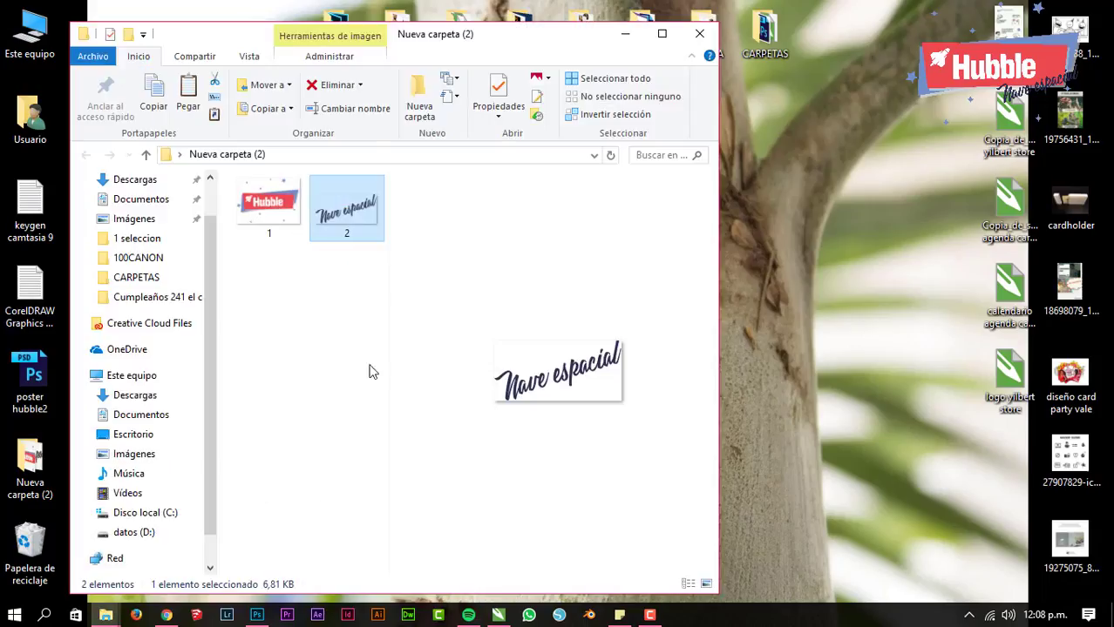
- Place the exported ship image in the blank Photoshop poster's top-left corner, scaled to 36.34% and rotated -13.58°
key(ctrl+v)
click(455, 188)
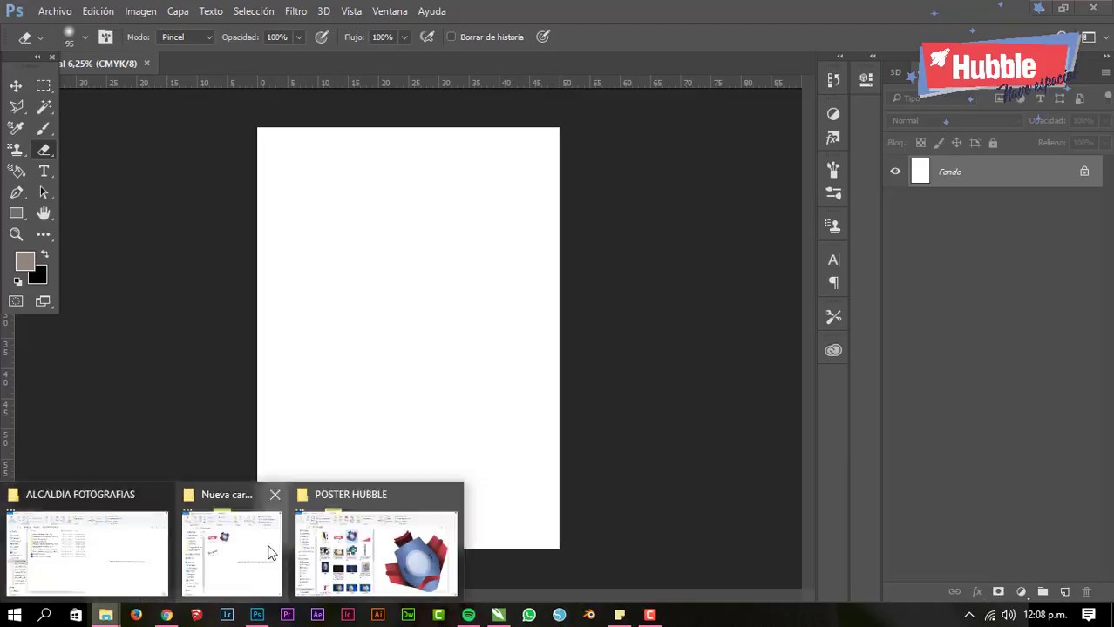
click(236, 534)
drag(622, 298, 410, 216)
drag(366, 131, 327, 195)
scroll(294, 166, up, 1)
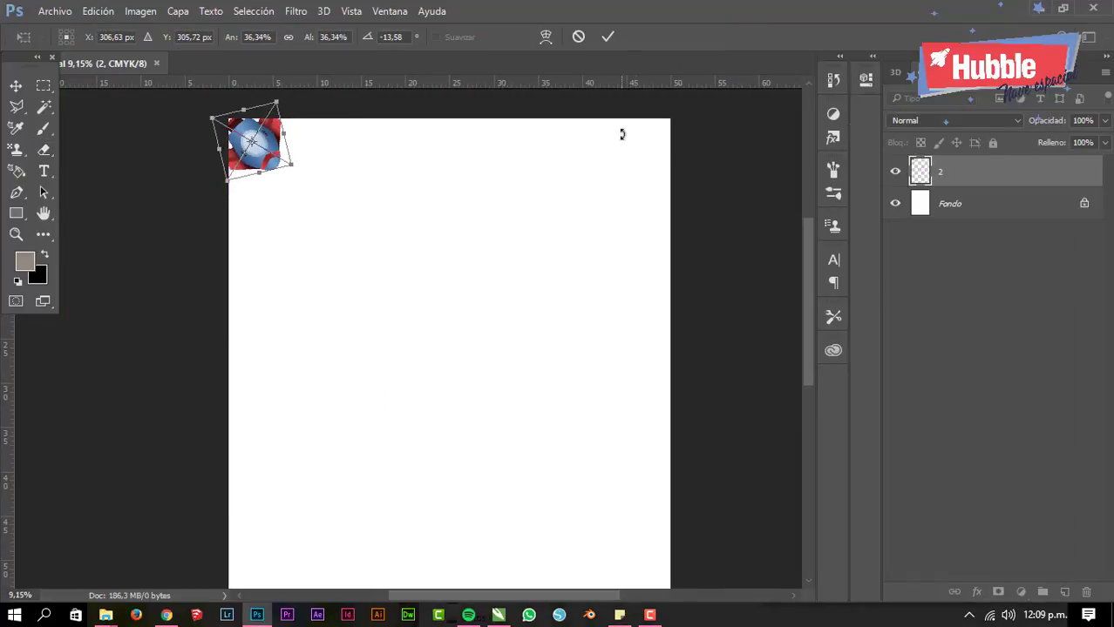
- Duplicate the ship layer and place the horizontally mirrored copy in the poster's top-right corner
right_click(968, 177)
click(558, 152)
key(Return)
key(v)
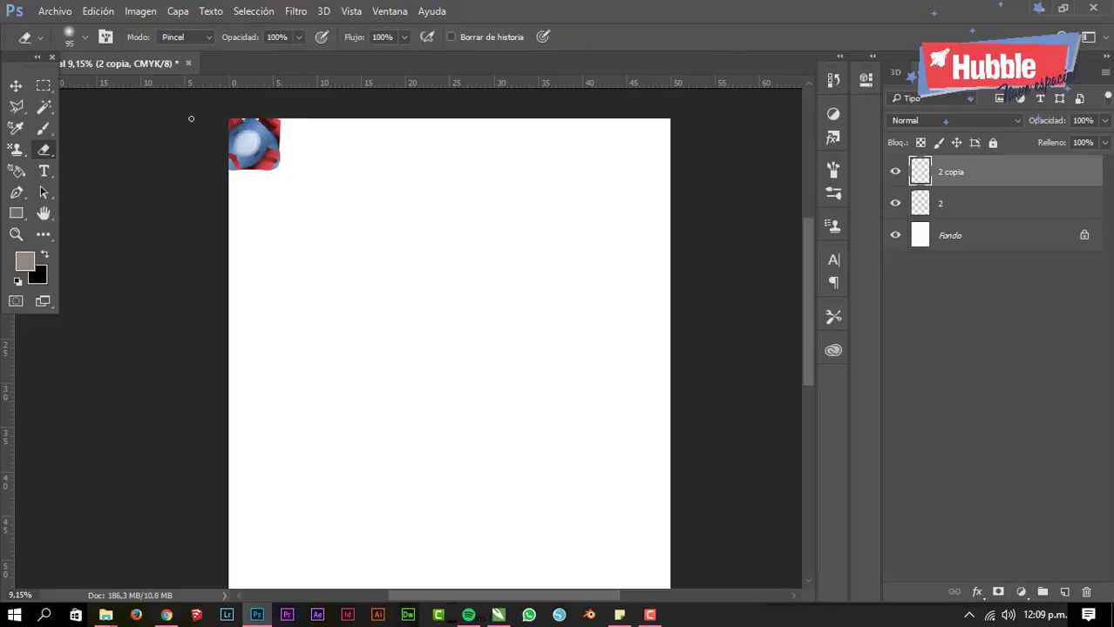
drag(253, 143, 644, 144)
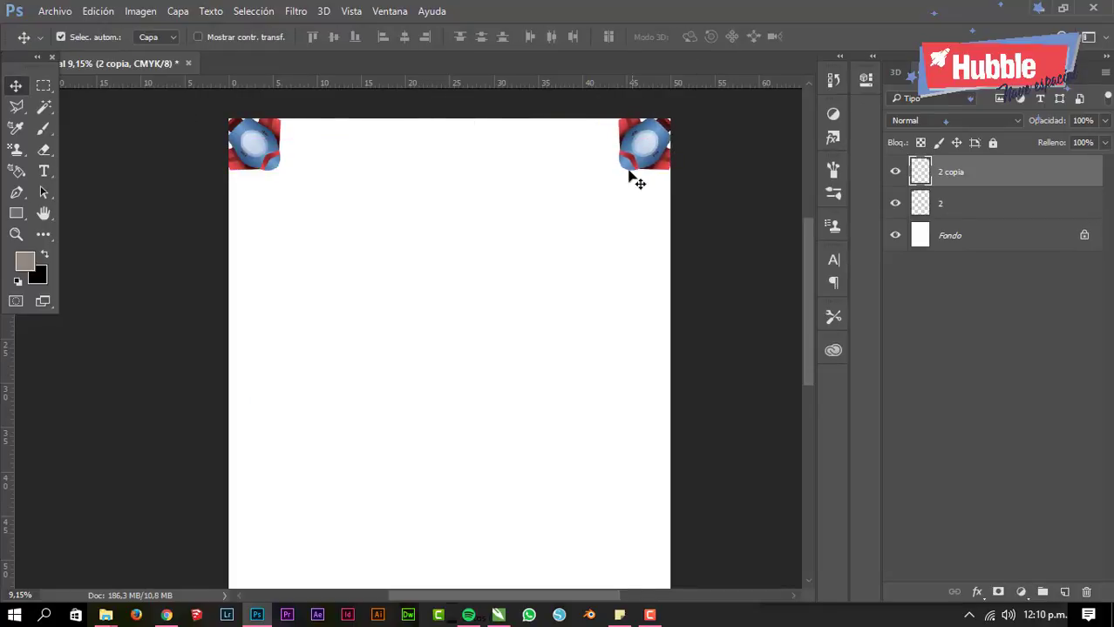
- Duplicate both top ships, move the copies to the poster's bottom corners and flip them vertically
scroll(634, 179, down, 2)
shift+click(959, 203)
right_click(959, 203)
drag(512, 165, 512, 514)
key(ctrl+t)
right_click(530, 509)
click(575, 496)
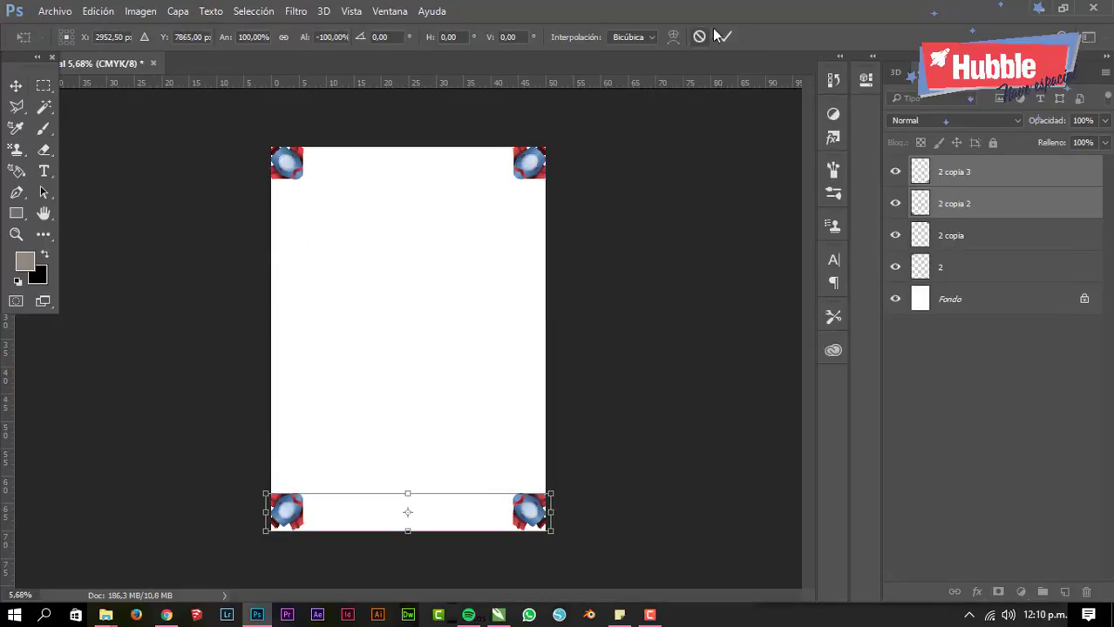
click(723, 36)
- Duplicate the top-left corner ship and place the first two copies diagonally down from that corner
click(949, 235)
right_click(920, 235)
alt+drag(296, 174, 320, 193)
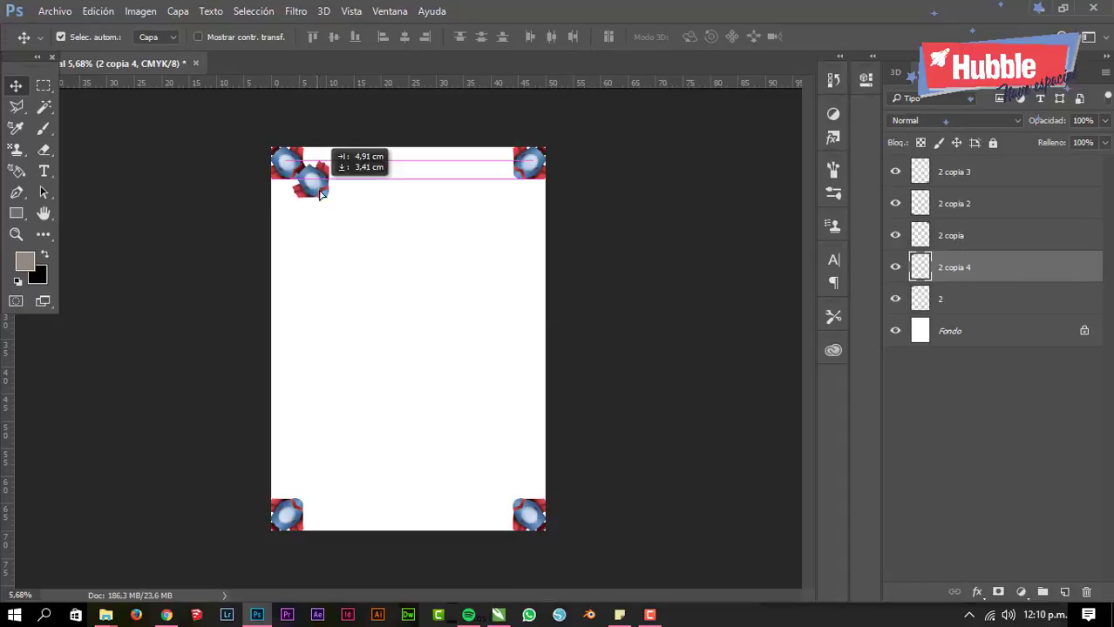
key(Return)
key(ctrl+j)
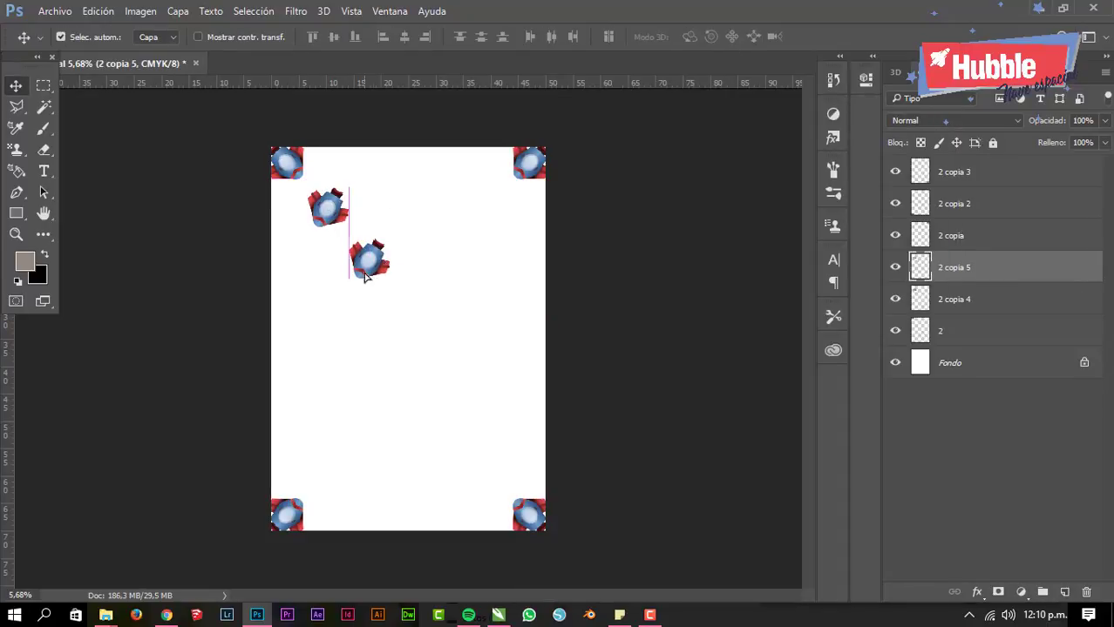
- Continue the diagonal to the bottom-right corner with rotated ship copies, turning the last two about 46° and 52°
alt+drag(378, 259, 468, 401)
right_click(477, 279)
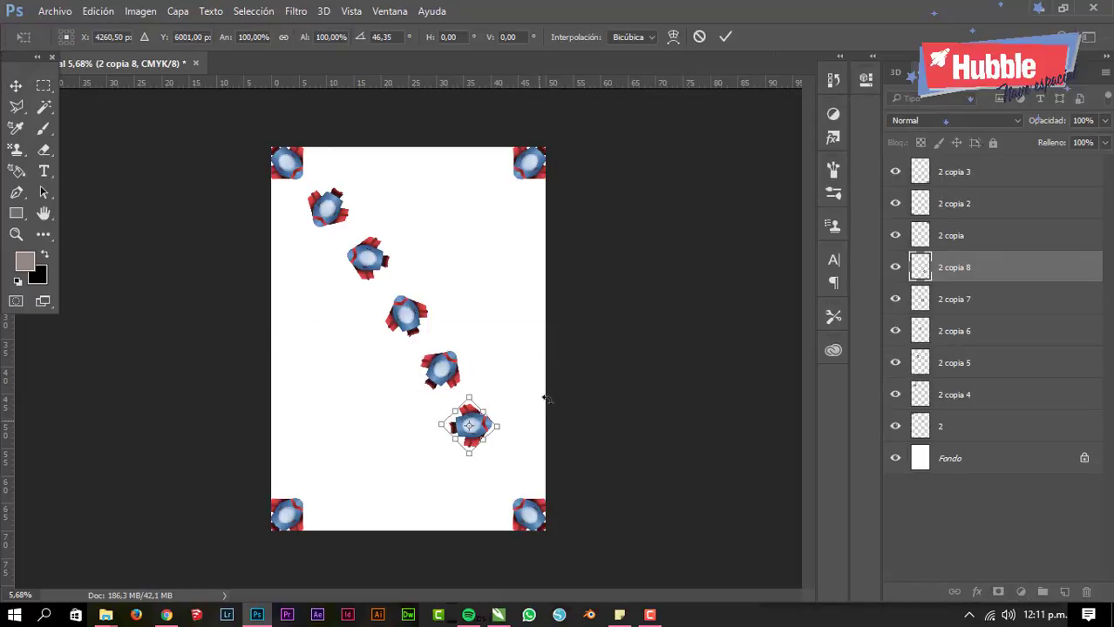
key(Return)
drag(549, 453, 563, 492)
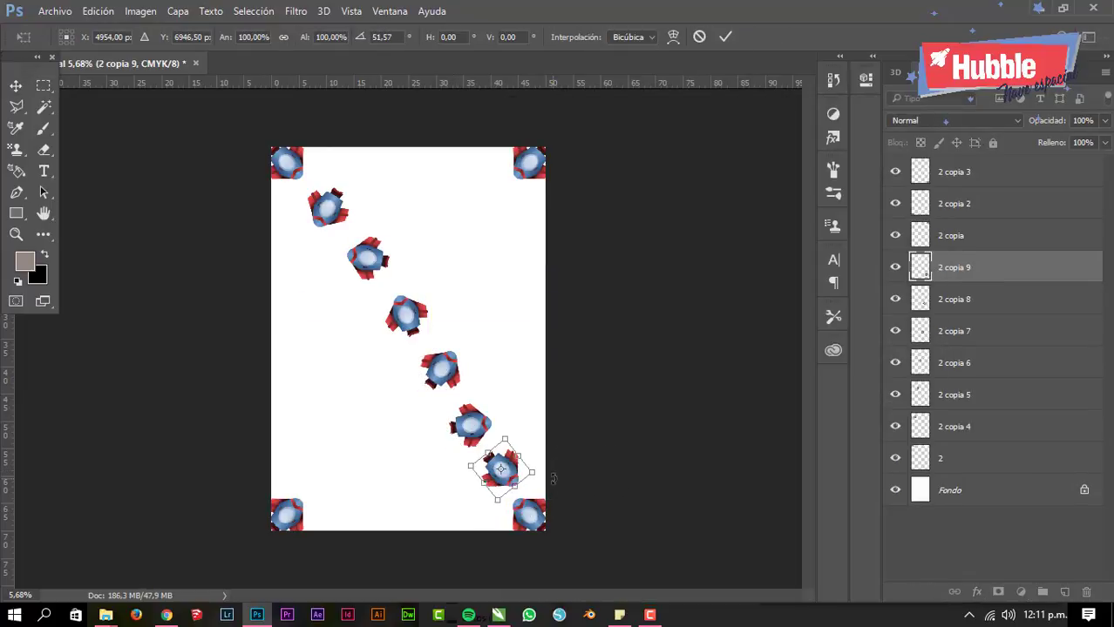
key(Return)
- Adjust the positions of the upper ships on the diagonal, layers 2 copia 4, 2 copia 5 and 2 copia 6
click(954, 203)
click(916, 395)
click(923, 426)
click(940, 364)
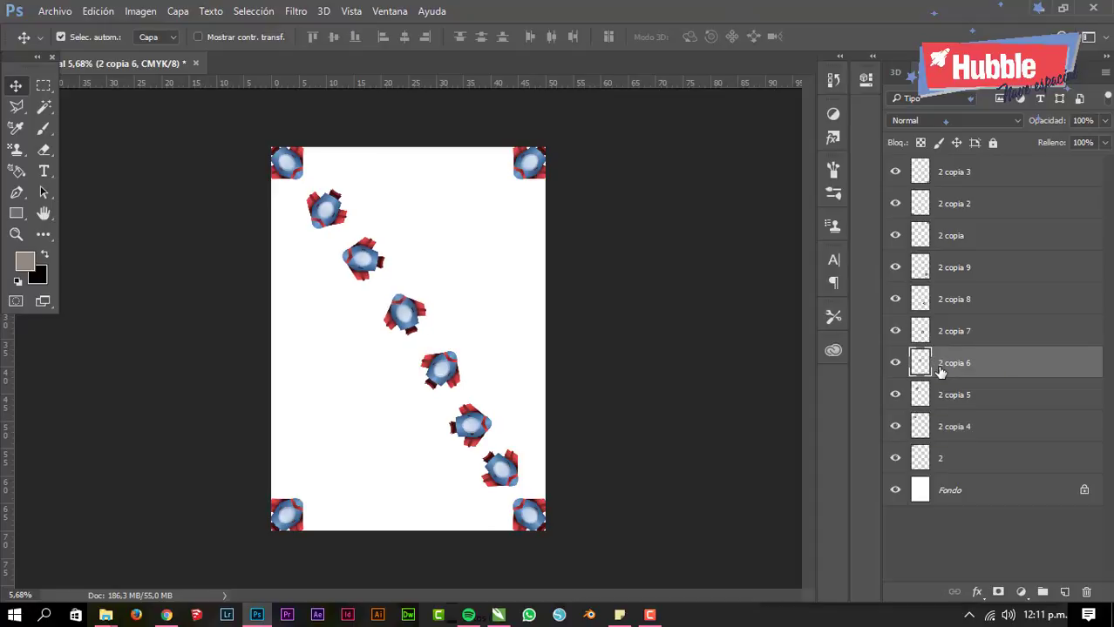
- Create a new layer and draw a thin diagonal guide line from the poster's top-left to bottom-right corner
key(ctrl+shift+alt+n)
key(l)
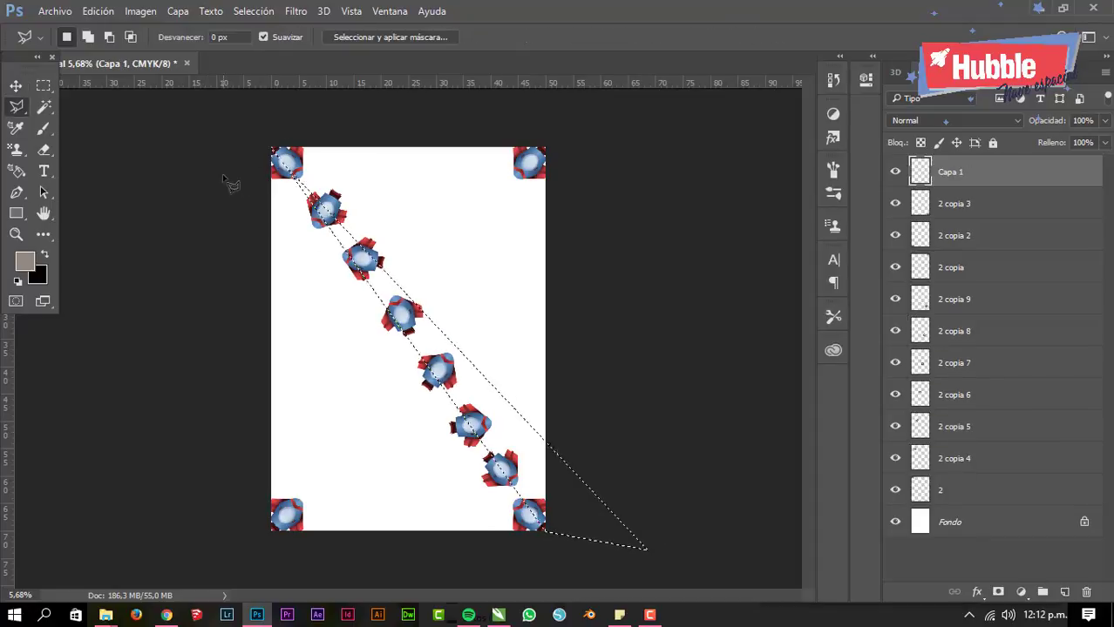
key(m)
- Center the diagonal's ships, layers 2 copia 4 to 2 copia 9, on the guide line
click(916, 398)
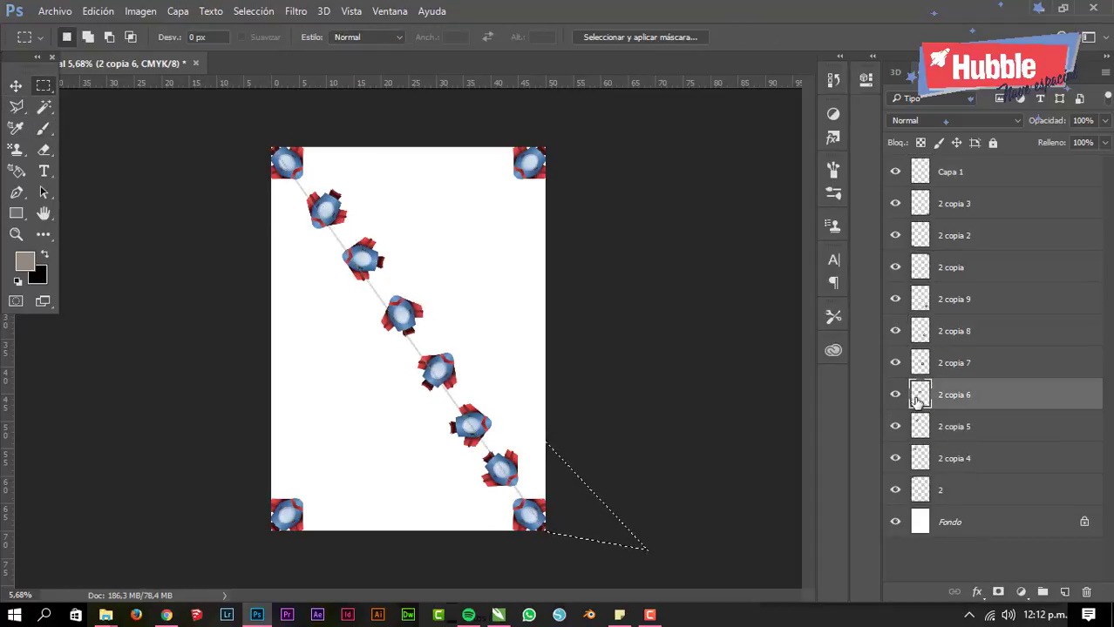
click(917, 363)
click(954, 429)
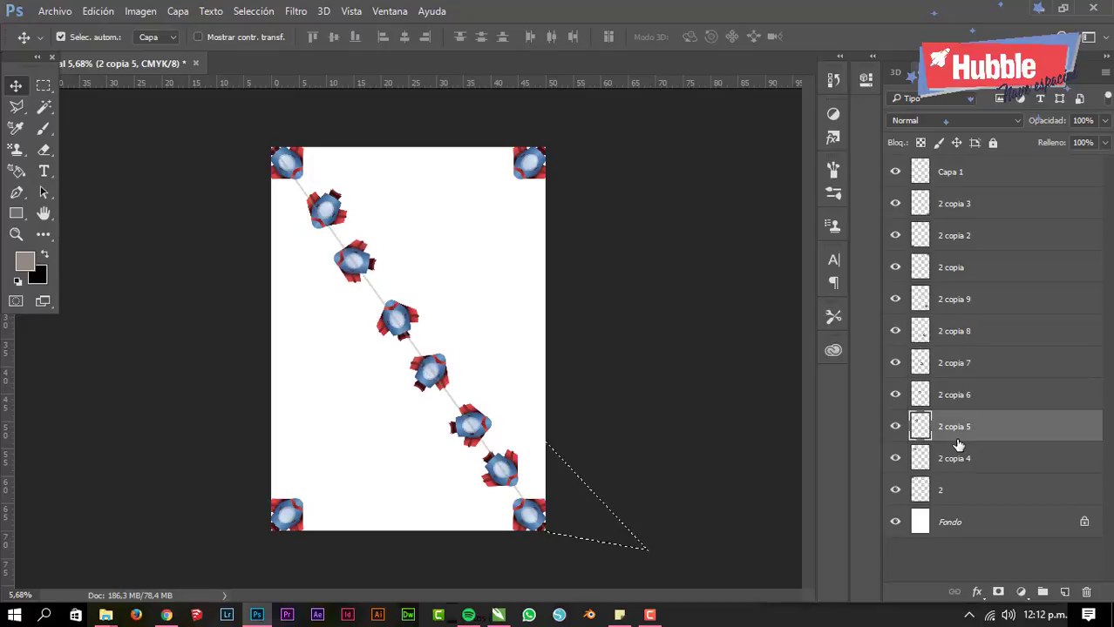
click(963, 460)
click(974, 398)
click(957, 365)
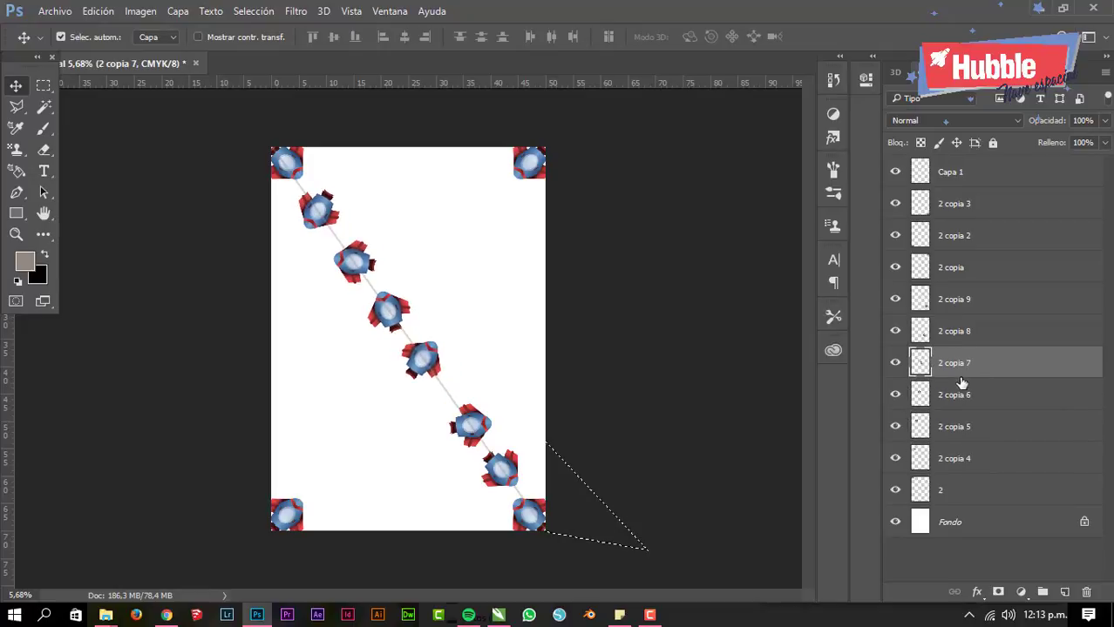
click(954, 333)
click(952, 305)
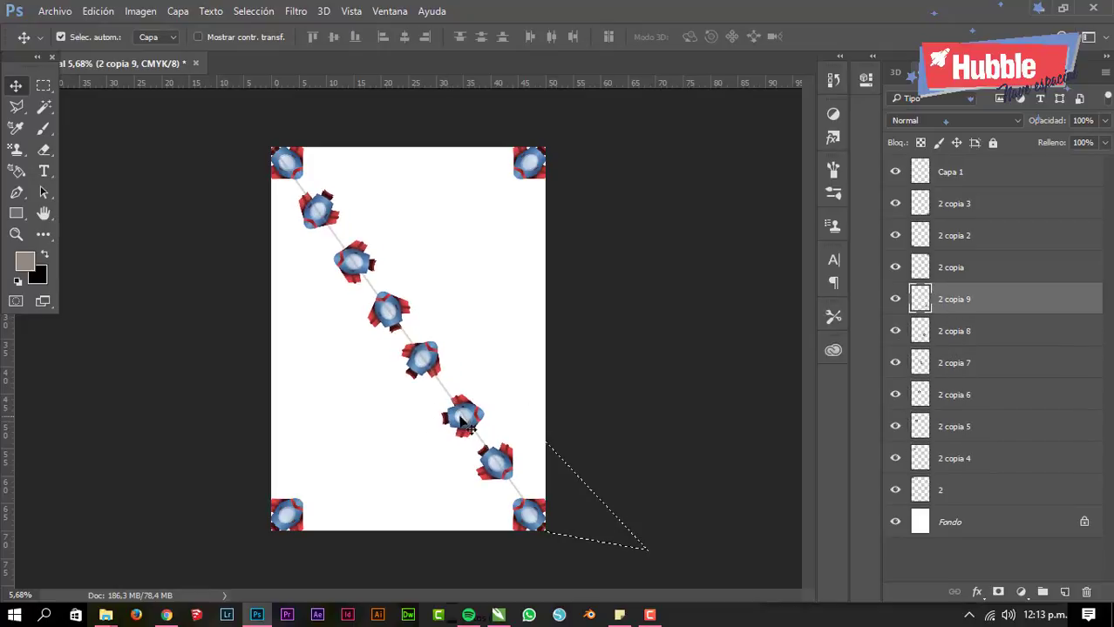
- Fine-tune the spacing of the lower ships along the diagonal guide line
click(958, 331)
click(959, 363)
click(958, 395)
click(955, 298)
click(954, 267)
click(954, 332)
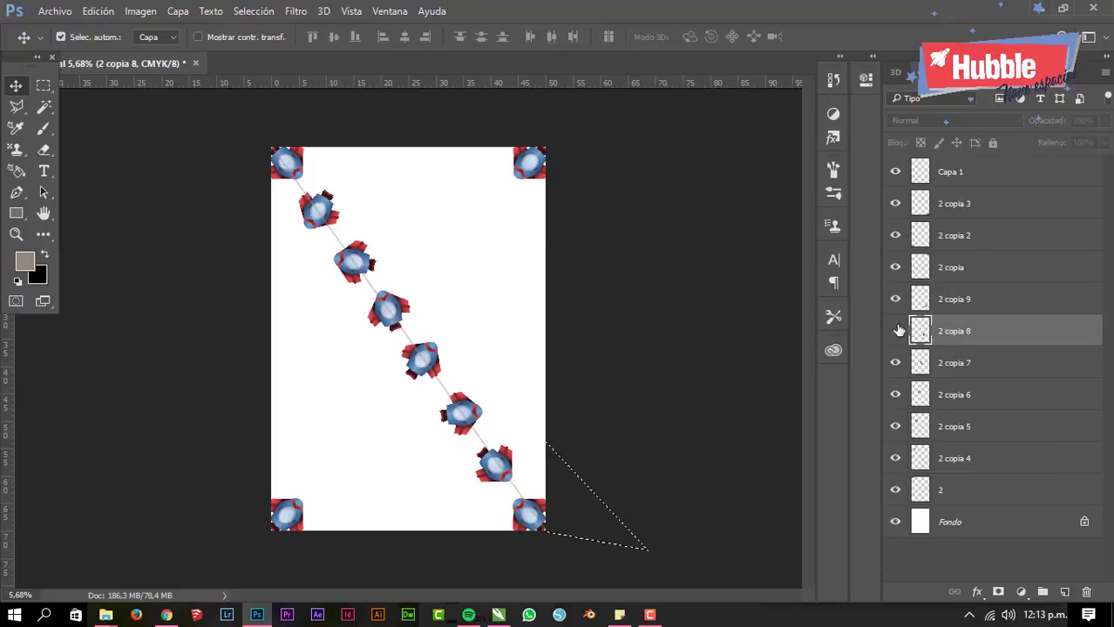
- Merge the six diagonal ship layers, 2 copia 9 through 2 copia 4, into one layer
shift+click(937, 459)
click(893, 305)
shift+click(897, 459)
right_click(941, 396)
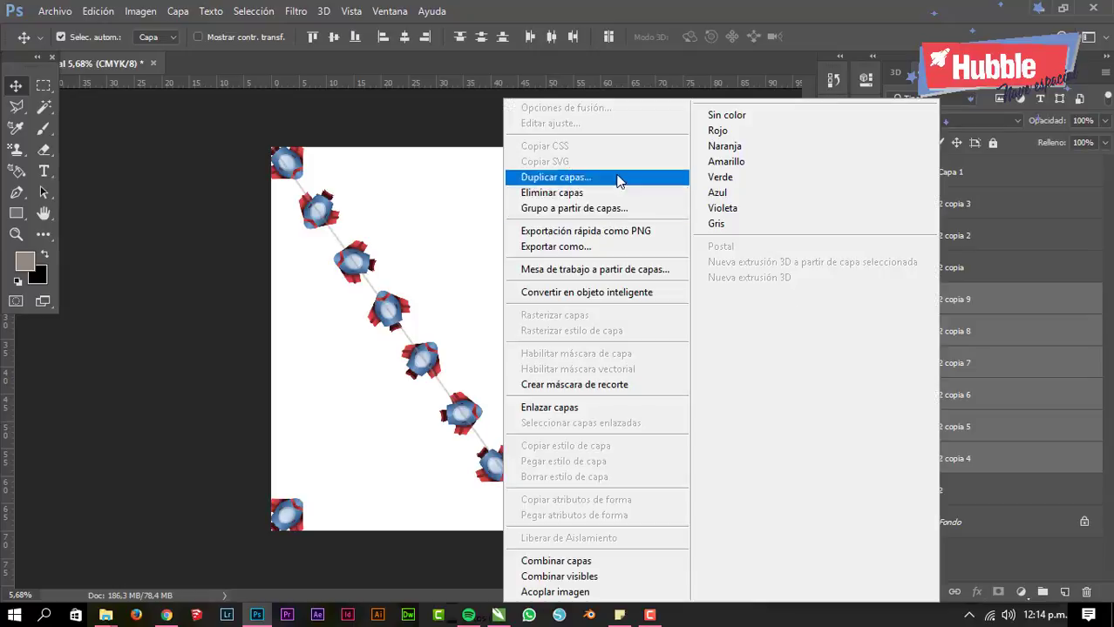
click(556, 561)
- Duplicate the merged ship row twice and fit the copies into the poster's lower-left area
drag(401, 308, 357, 401)
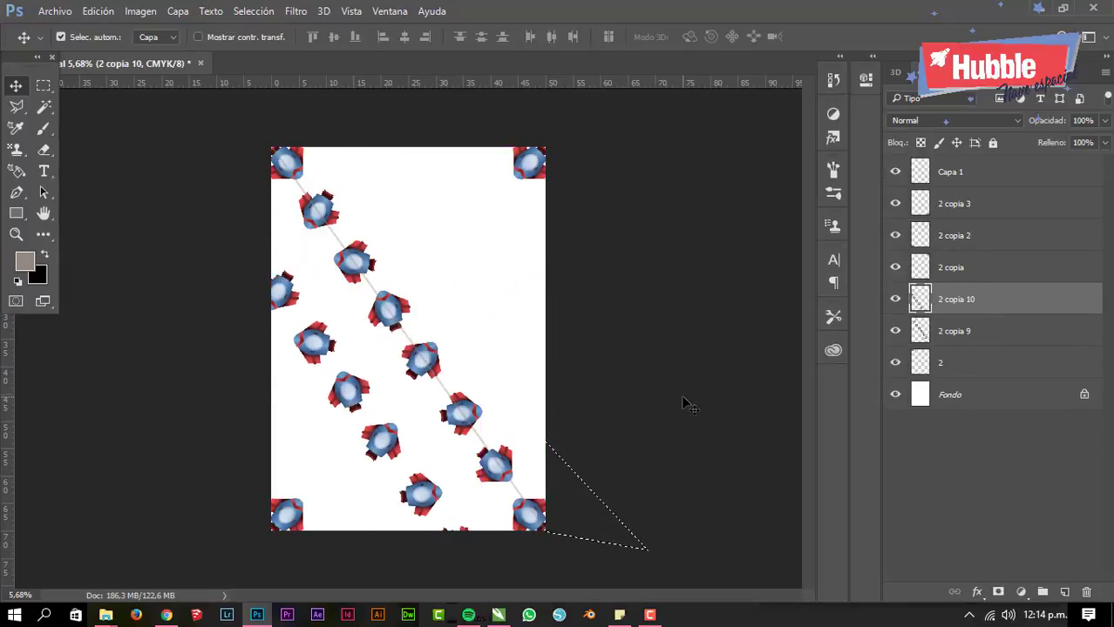
key(ctrl+j)
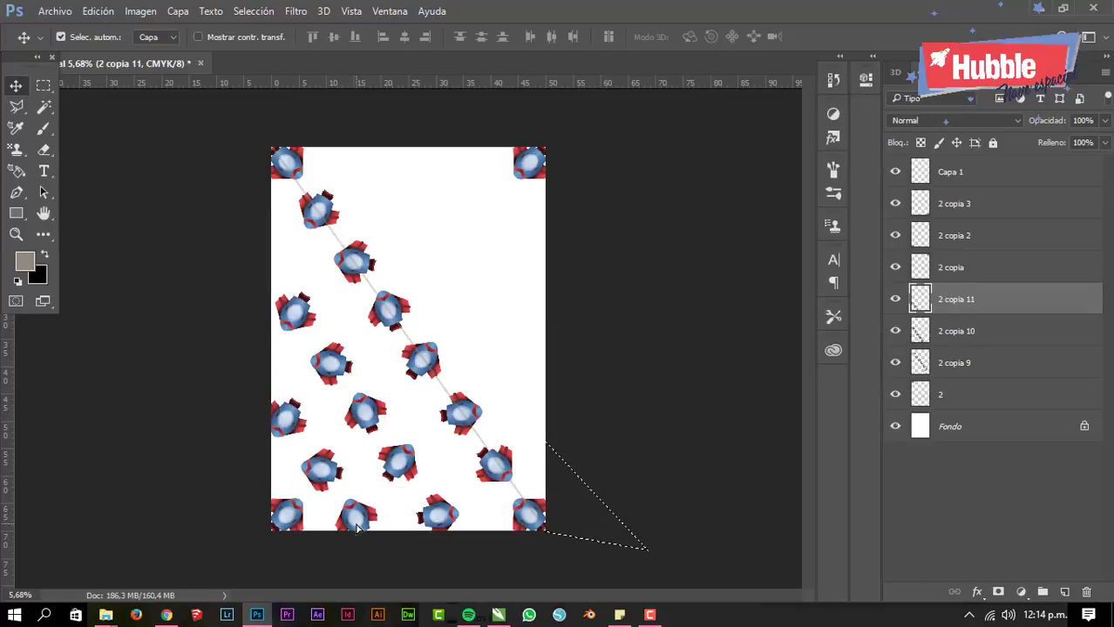
- Duplicate the ship row twice more and fit the copies into the poster's upper-right area
key(ctrl+j)
drag(411, 410, 391, 131)
right_click(920, 296)
key(Escape)
drag(478, 202, 514, 239)
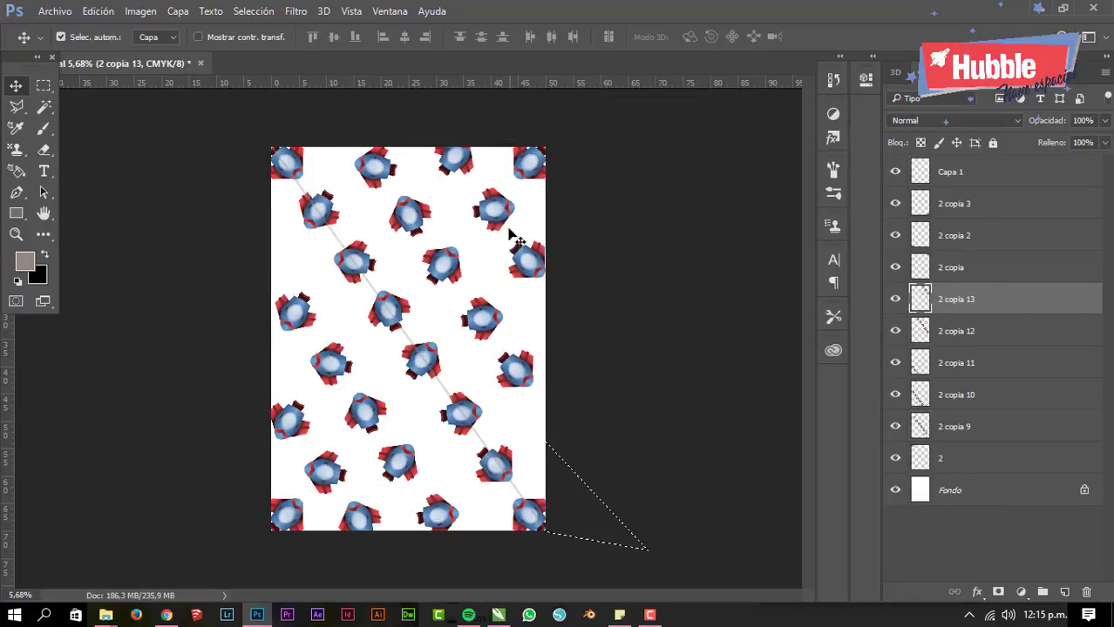
- Add two more ship copies, cropped by the poster's right edge and by its left edge in the gaps
click(950, 328)
key(ctrl+j)
drag(489, 353, 536, 299)
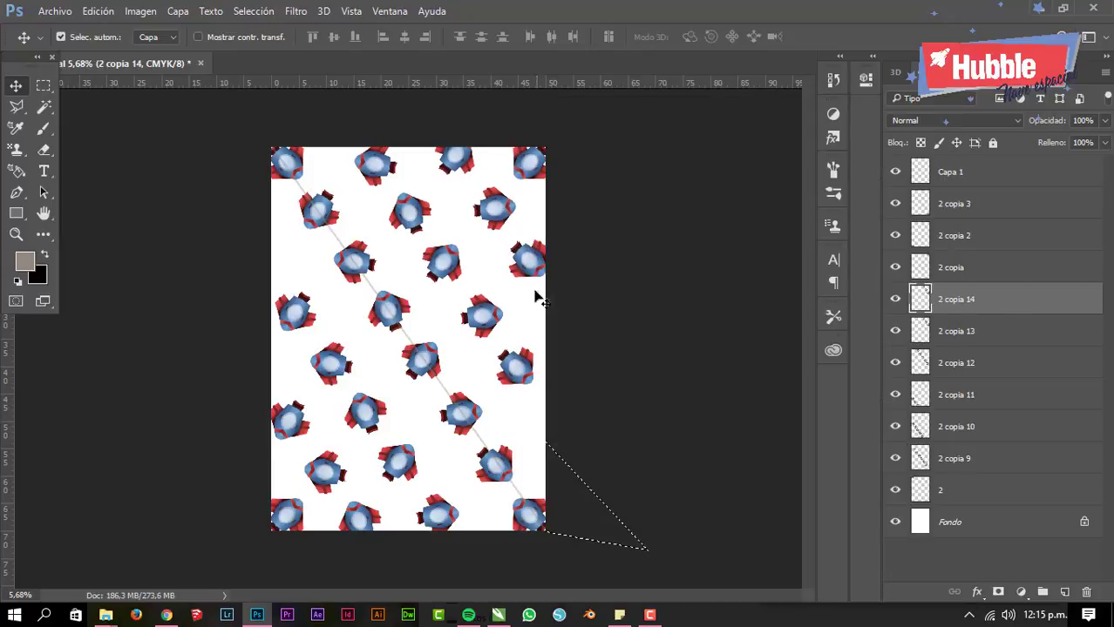
key(ctrl+alt+j)
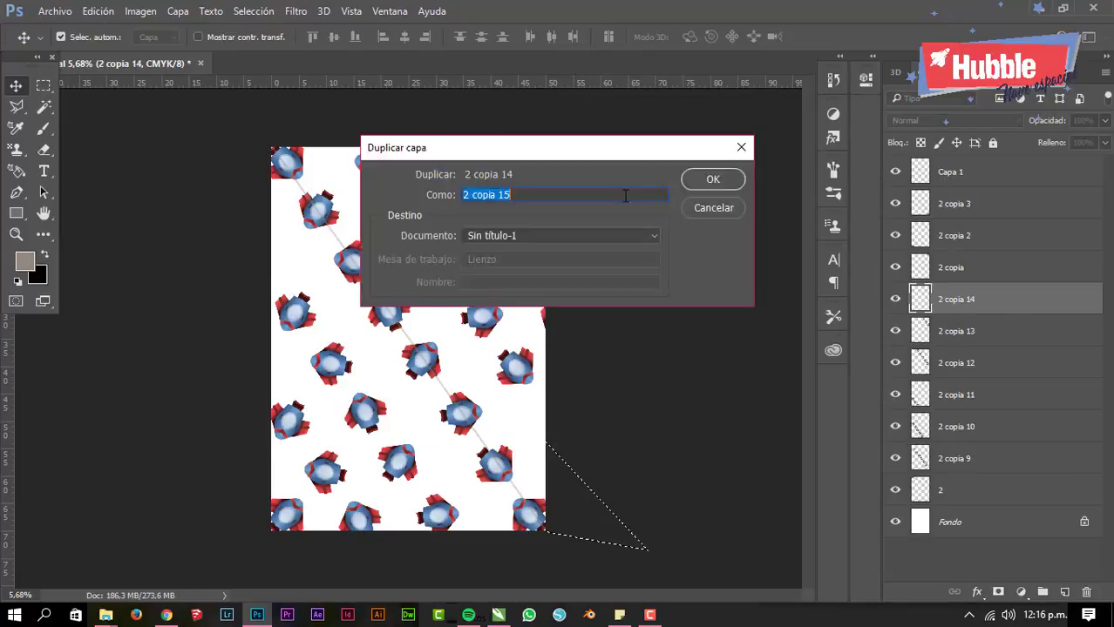
key(Return)
drag(619, 348, 246, 217)
- Duplicate layer 2 copia 15 and place the copy in the lower gap at the poster's right edge
right_click(520, 365)
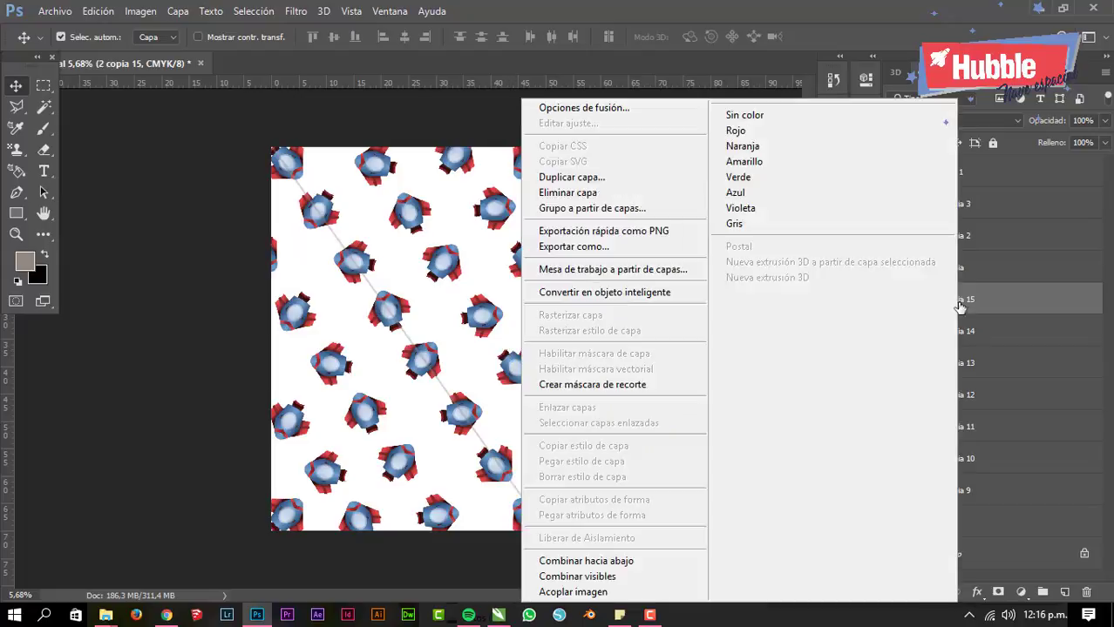
click(577, 181)
key(Return)
drag(577, 181, 565, 436)
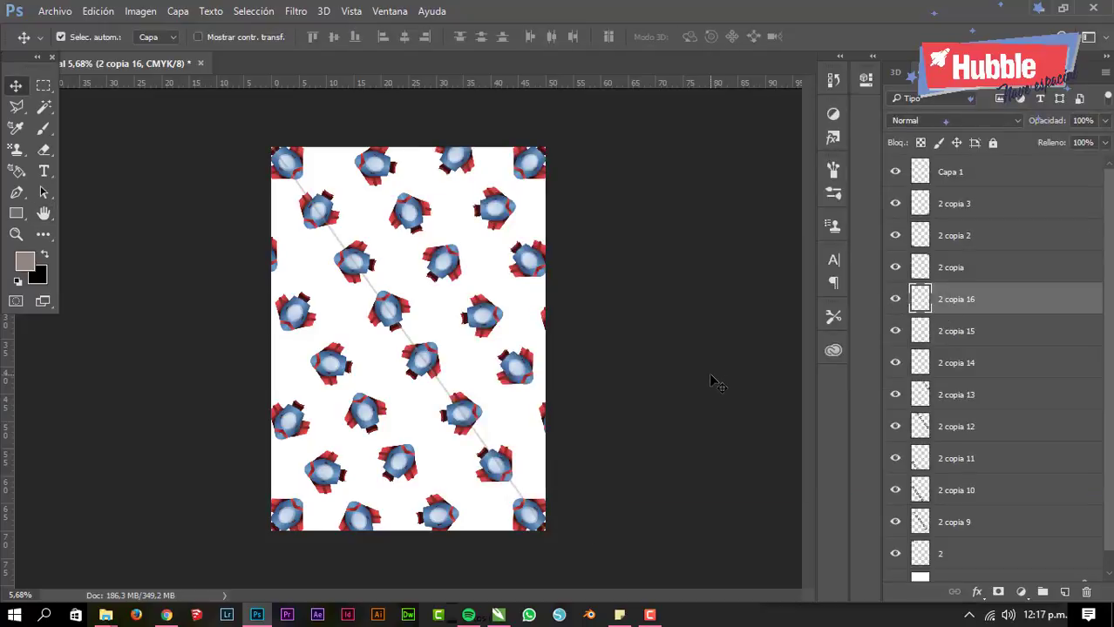
- Remove the diagonal guide line and merge all the ship layers into one pattern layer
right_click(942, 169)
click(575, 555)
- Place the Hubble logo image 1 from the project folder over the ship pattern and check the original logo in CorelDRAW
click(106, 615)
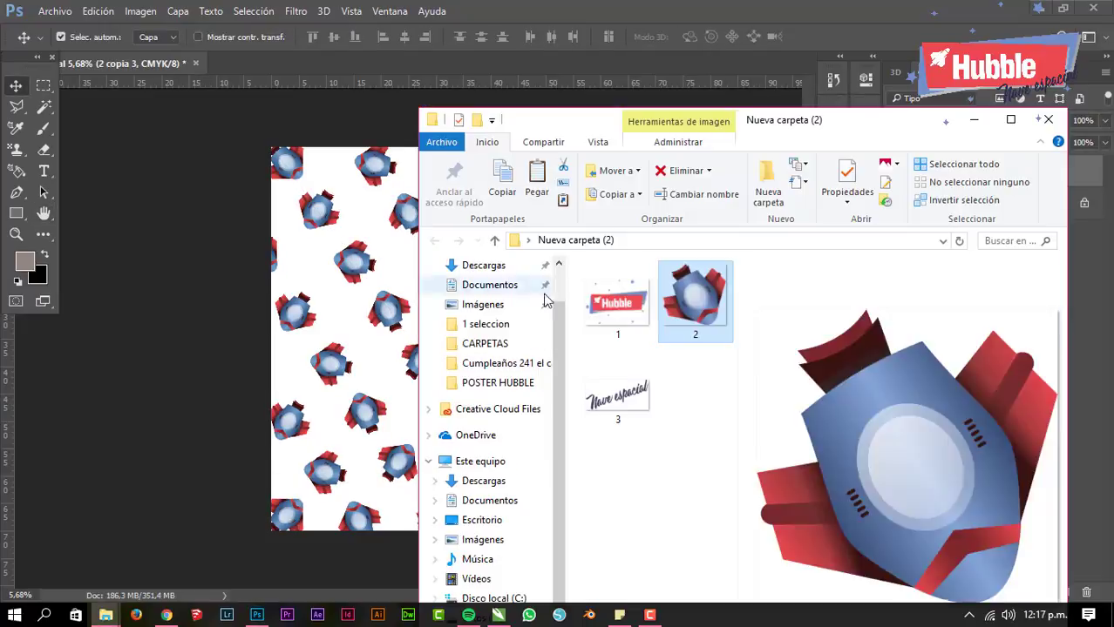
drag(597, 298, 363, 325)
right_click(941, 172)
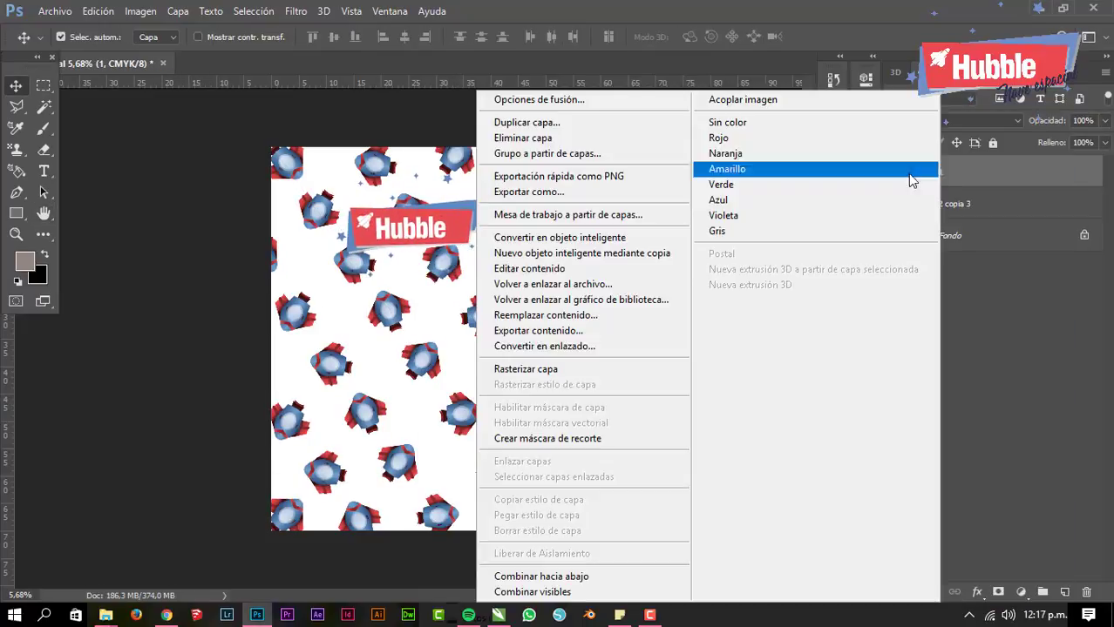
click(572, 221)
click(895, 203)
scroll(444, 164, up, 3)
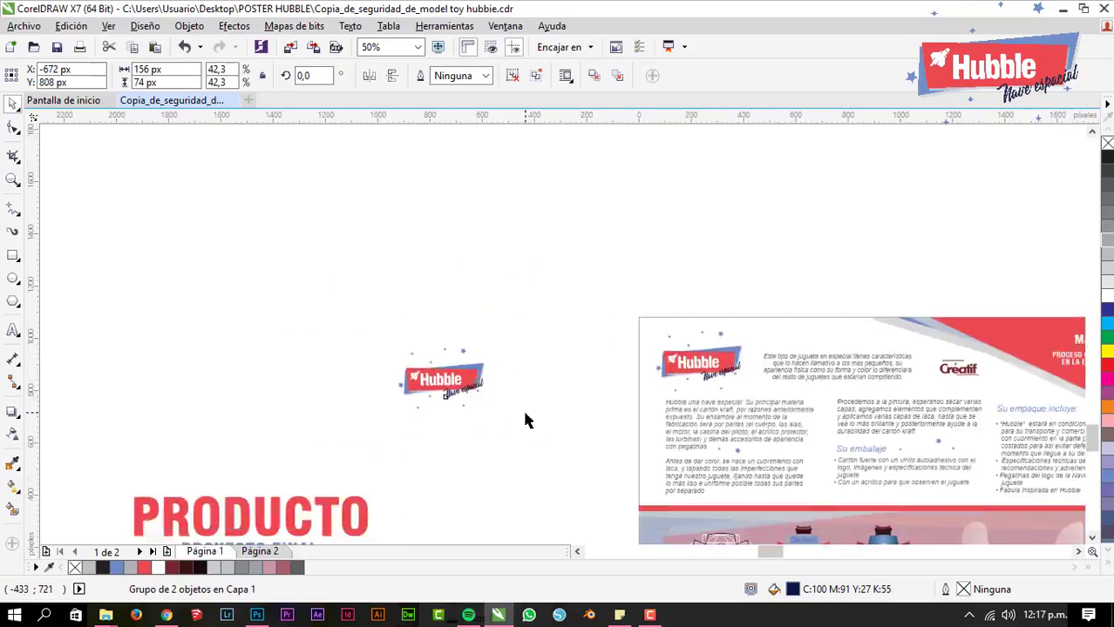
scroll(522, 408, up, 2)
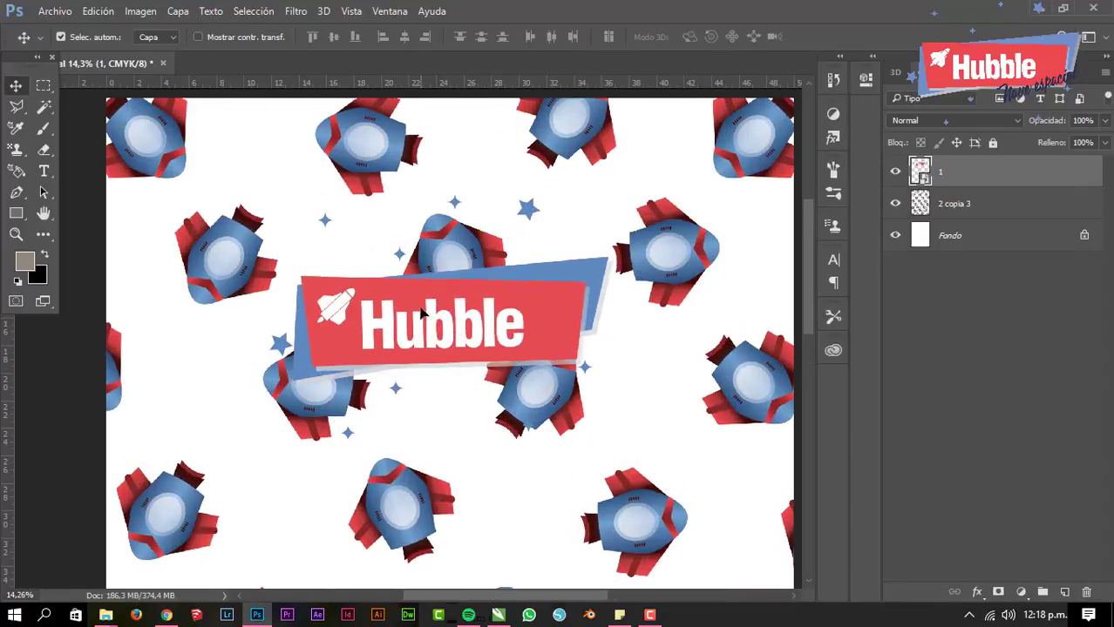
- Duplicate logo layer 1 with the original hidden, and separate a star from the logo copy onto its own layer
scroll(519, 268, down, 2)
key(ctrl+alt+j)
key(Return)
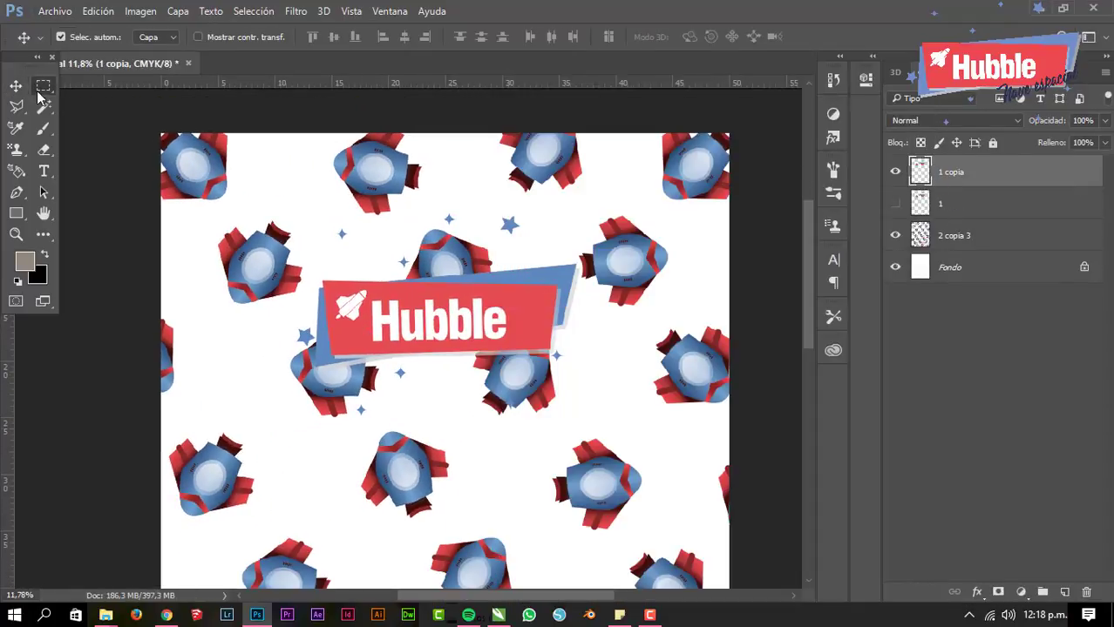
drag(390, 294, 414, 325)
click(935, 203)
key(ctrl+j)
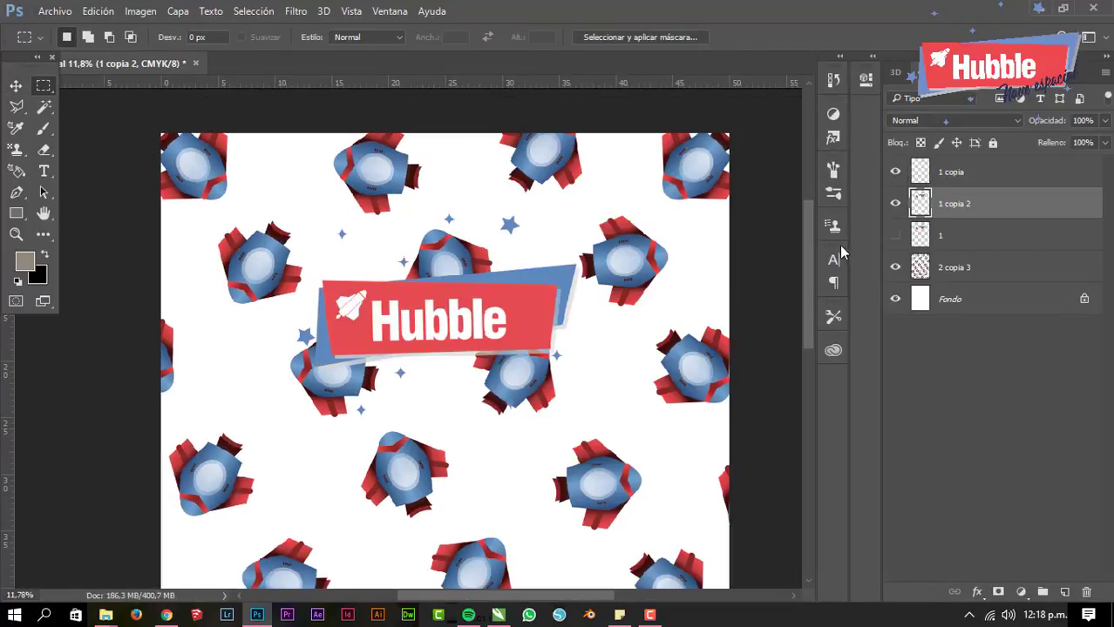
- Gather stars from the logo copies into a small three-star cluster and merge it into one layer
key(v)
drag(450, 218, 535, 238)
shift+click(956, 173)
key(ctrl+e)
key(ctrl+t)
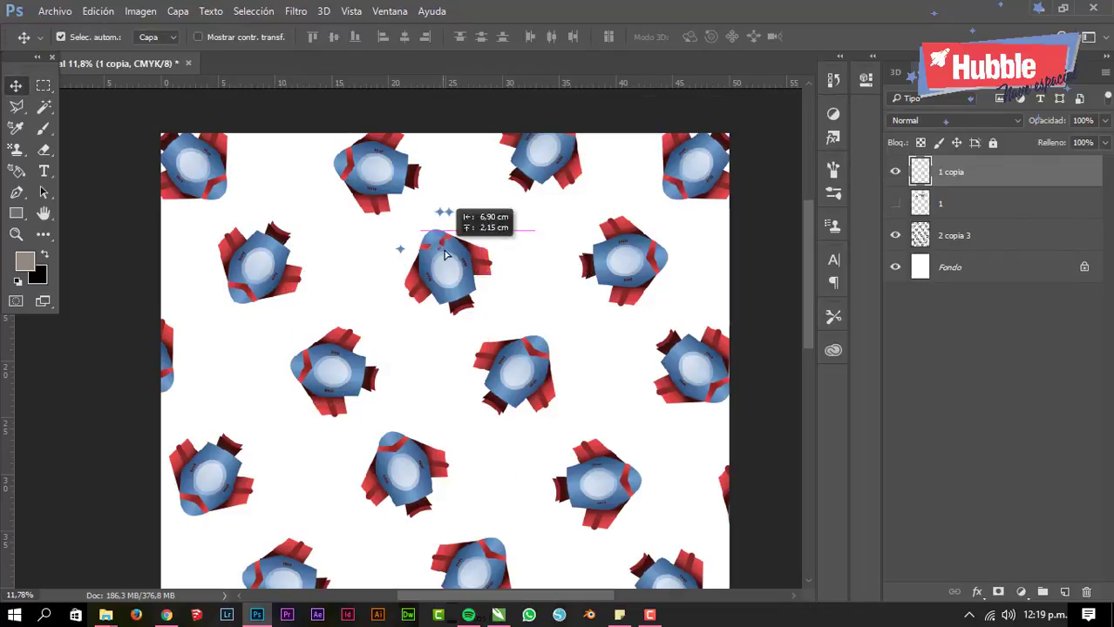
- Duplicate the star cluster and place copies beside the two uncropped lower-right ships that point down toward the right edge
key(ctrl+j)
scroll(210, 221, down, 2)
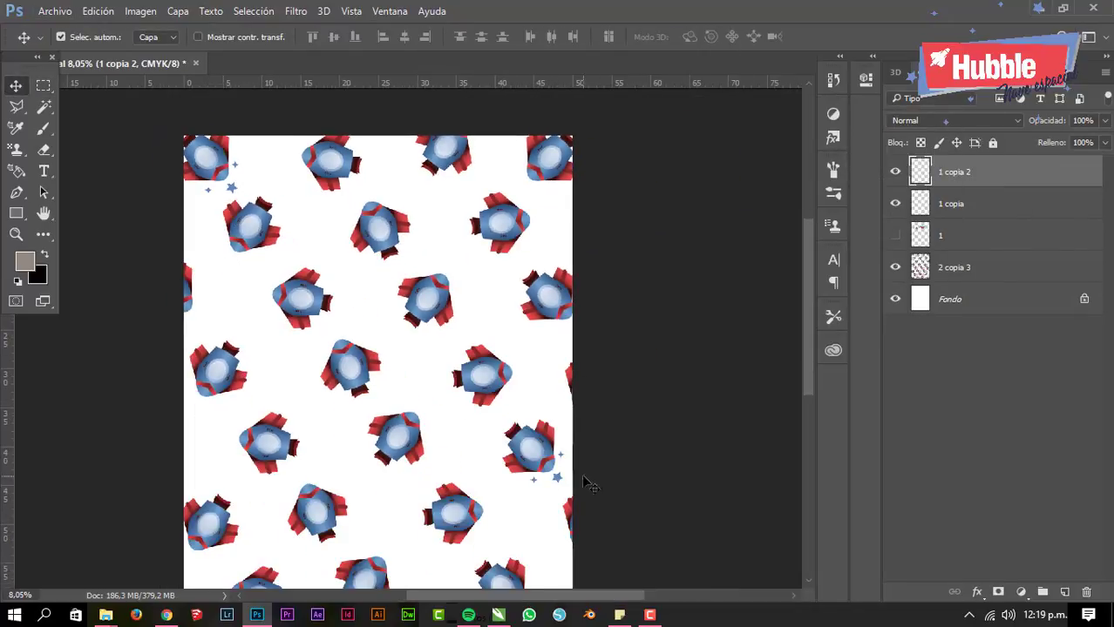
right_click(515, 470)
click(577, 177)
key(Return)
drag(530, 513, 529, 473)
right_click(514, 471)
click(577, 177)
key(Return)
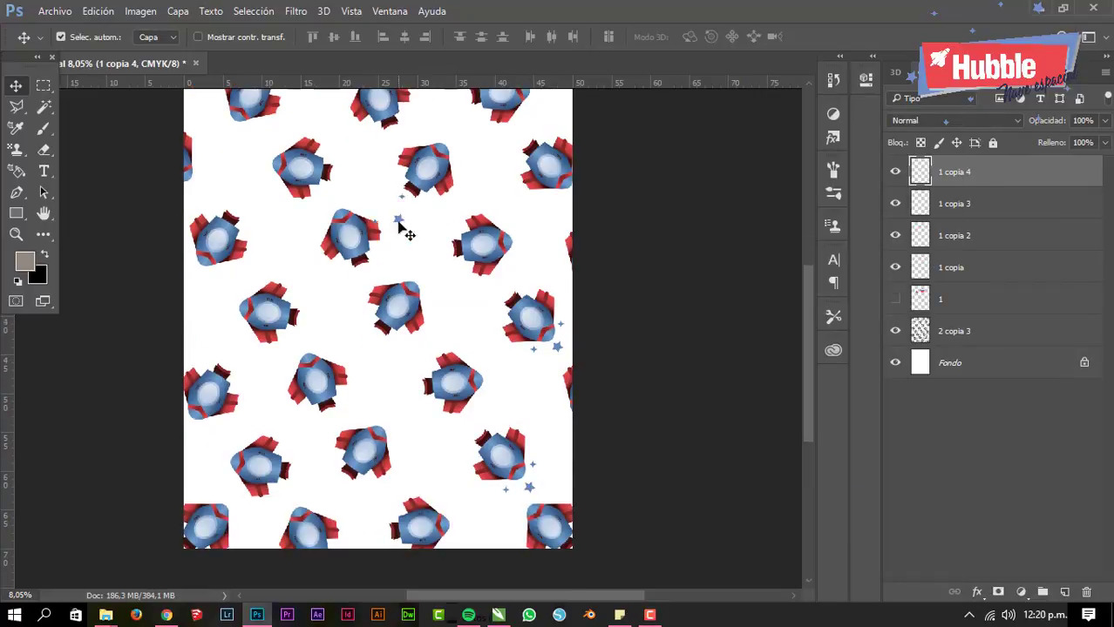
- Duplicate the star cluster again and rotate the copy to fit around the nose of the upper-left ship
scroll(403, 231, up, 3)
right_click(514, 348)
click(577, 176)
key(Return)
scroll(209, 207, up, 3)
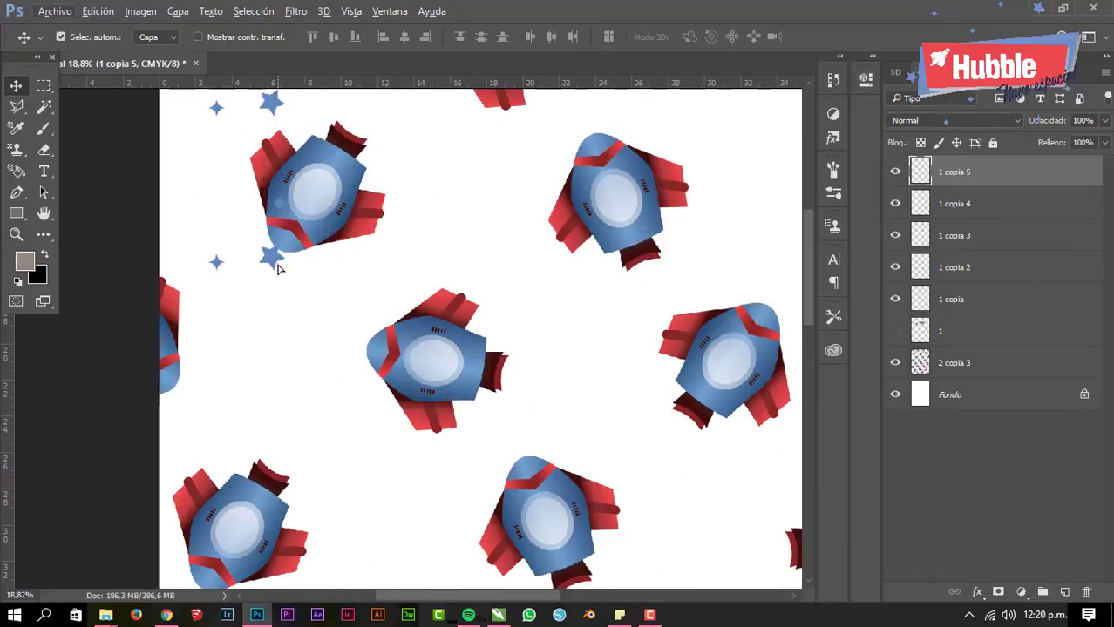
key(Return)
scroll(285, 266, down, 3)
- Duplicate the rotated star cluster and place the copies under the noses of the other ships along the left side
key(ctrl+j)
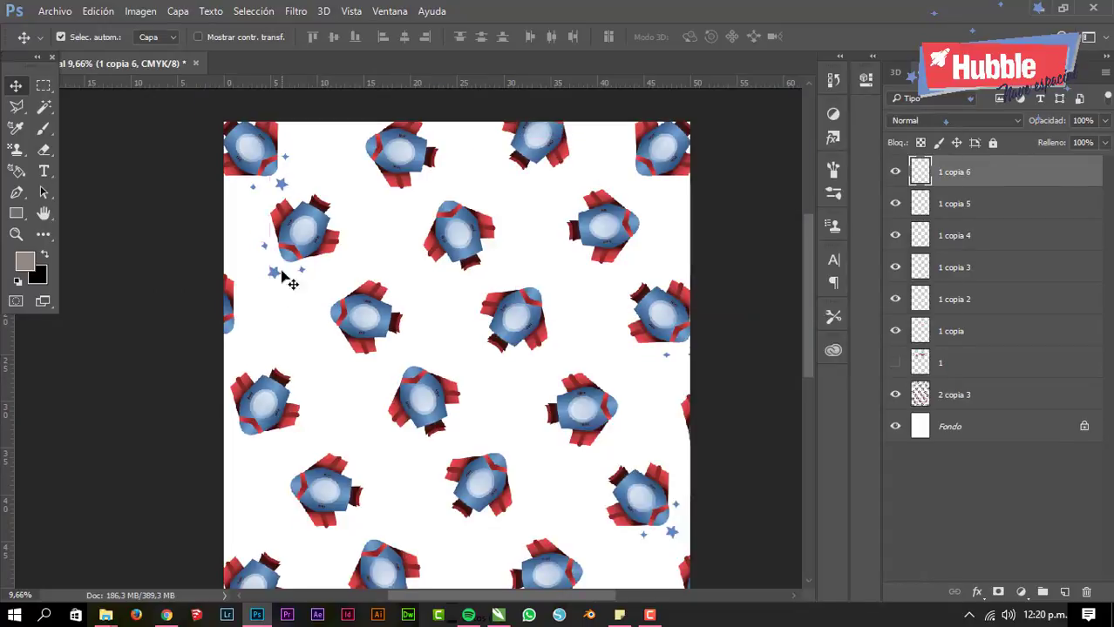
drag(286, 274, 497, 278)
right_click(959, 172)
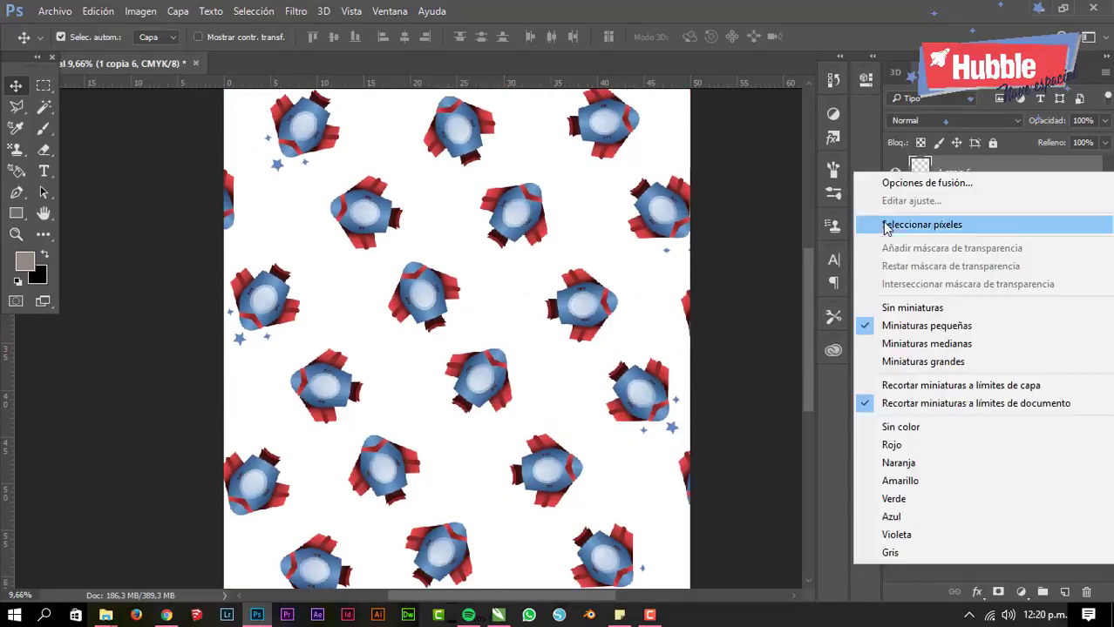
click(958, 224)
key(Return)
scroll(261, 280, down, 3)
scroll(270, 344, down, 1)
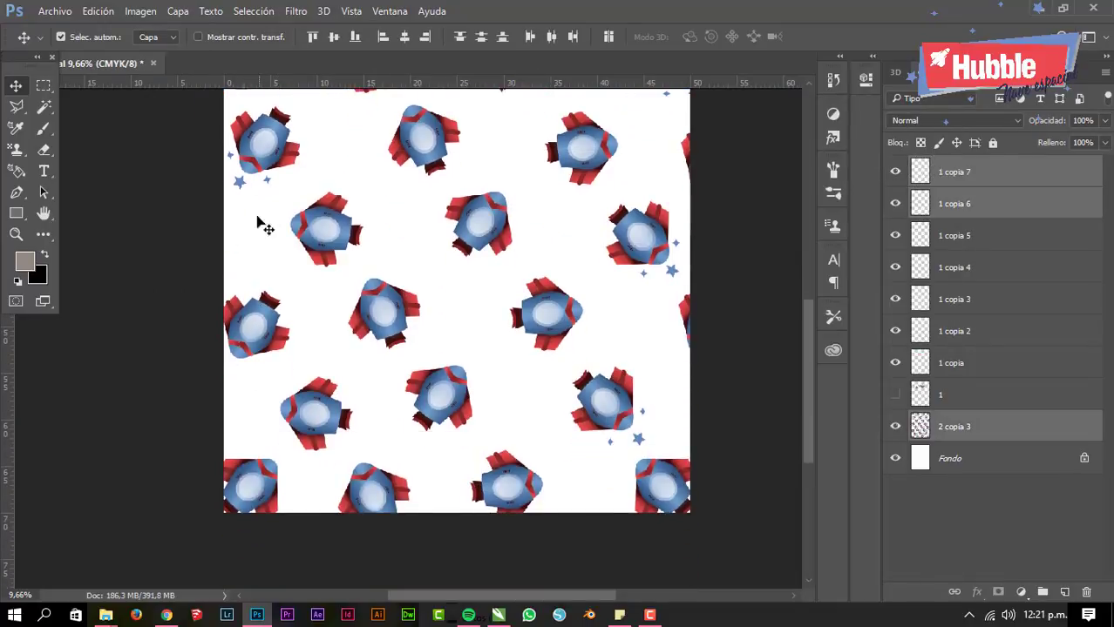
- Add another star cluster copy below the cropped ship in the poster's upper-right corner
scroll(366, 403, up, 4)
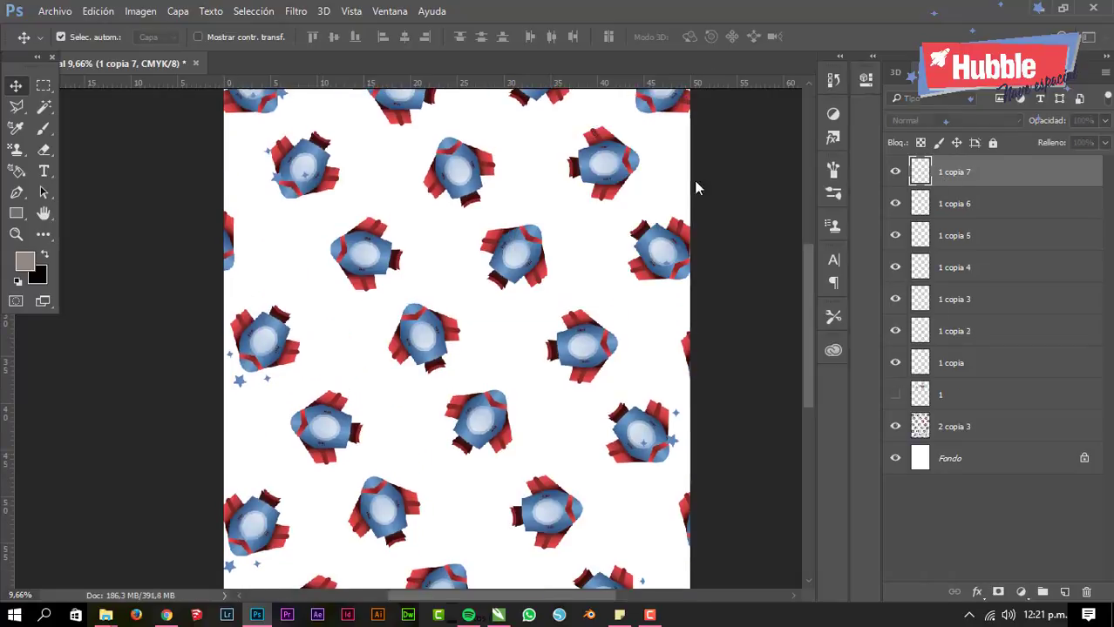
drag(648, 123, 651, 126)
scroll(746, 226, up, 2)
click(279, 242)
right_click(920, 171)
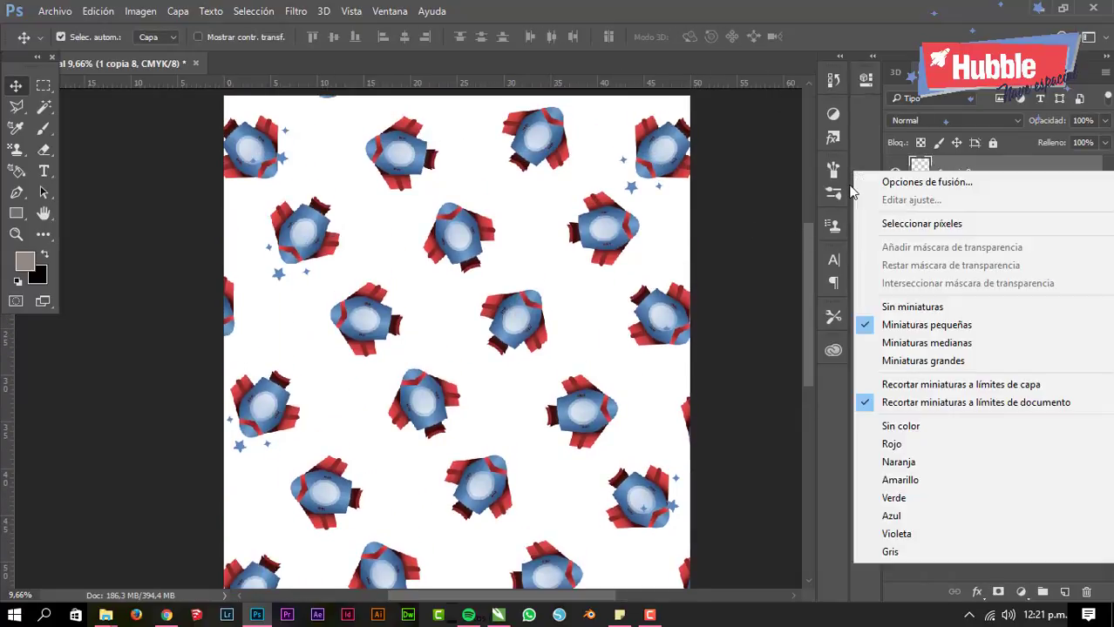
right_click(950, 171)
key(Escape)
- Duplicate the star cluster, rotate it about 121°, and place copies above the noses of the upward-pointing central ships
key(ctrl+j)
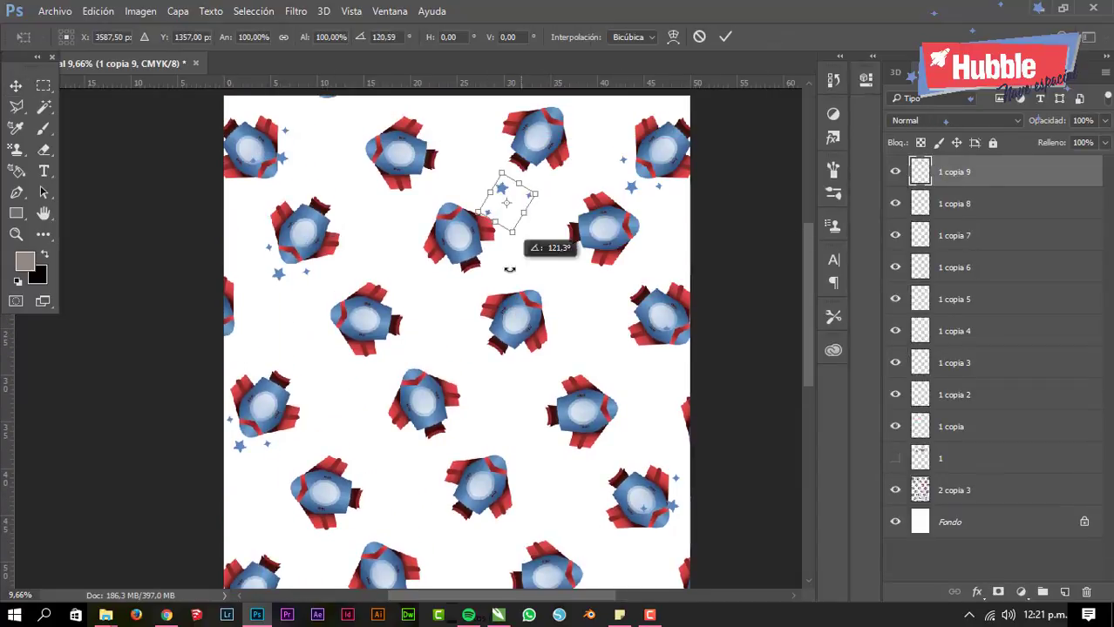
click(724, 35)
key(ctrl+alt+j)
click(711, 179)
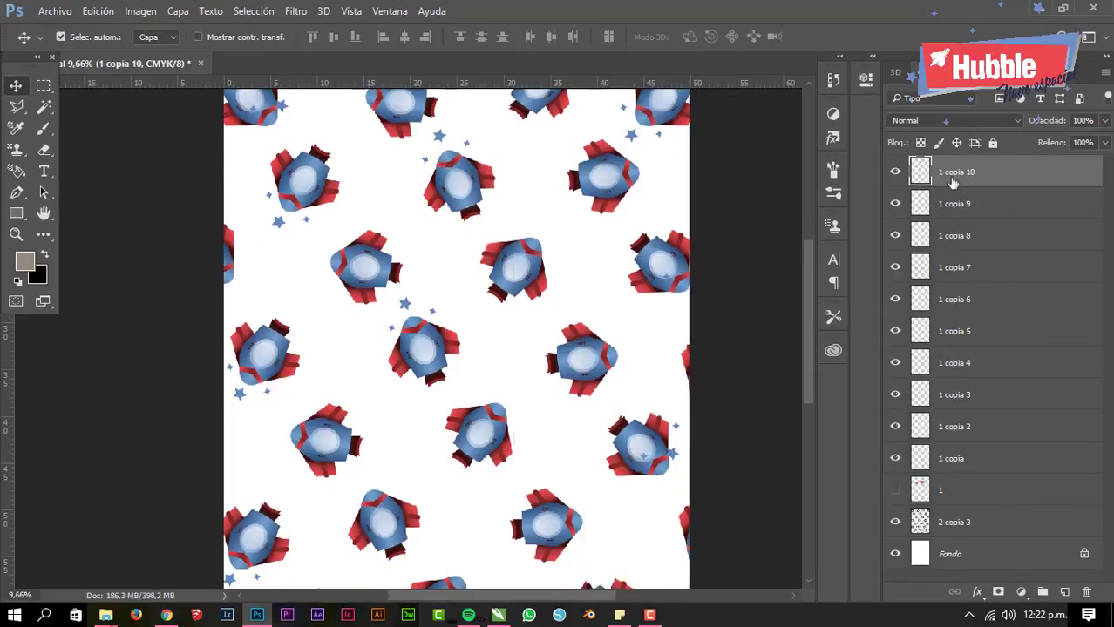
key(ctrl+j)
drag(637, 475, 651, 490)
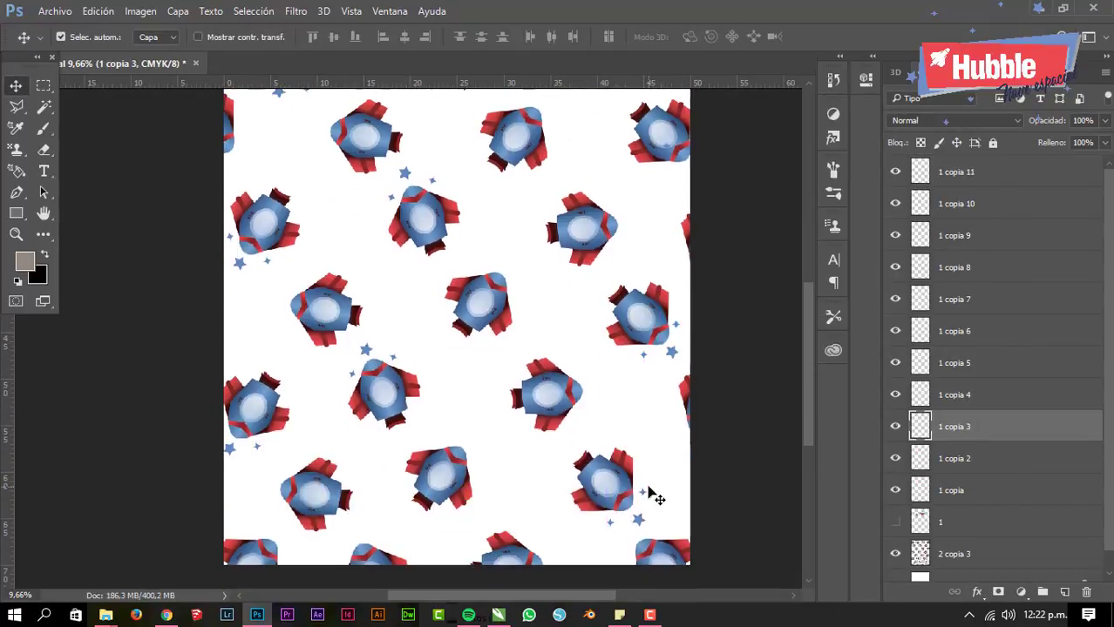
- Duplicate the star cluster as 1 copia 12 and rotate it to fit in front of the middle left-pointing ship
click(895, 171)
right_click(946, 172)
click(572, 171)
key(Return)
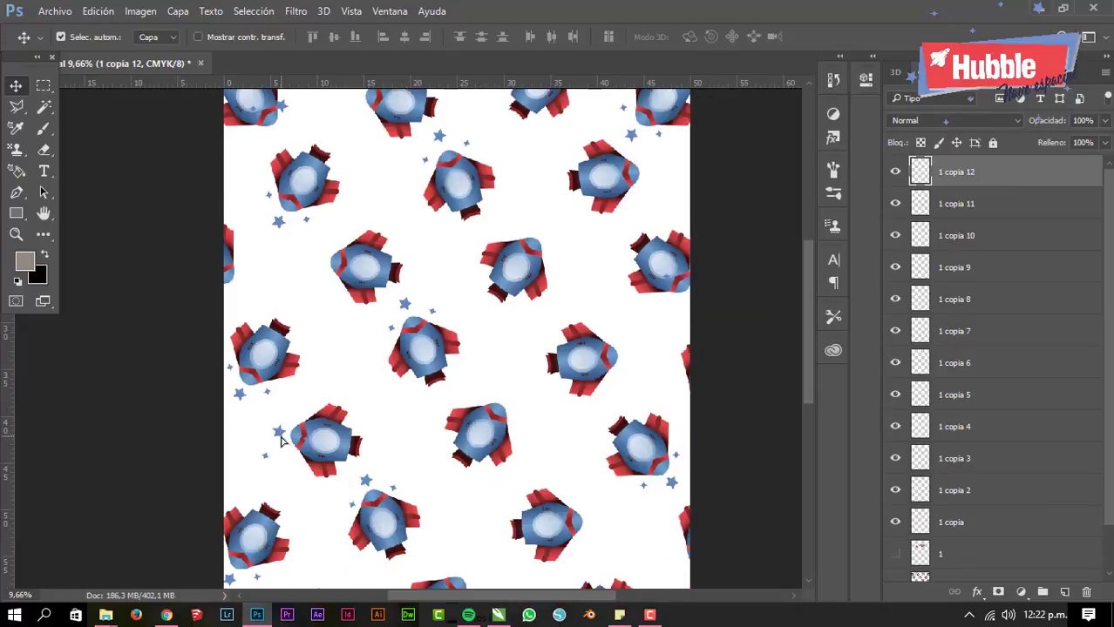
click(725, 35)
- Duplicate the left-facing star cluster twice and place the copies in front of the upper and lower left-pointing ships
right_click(945, 173)
click(558, 182)
key(Return)
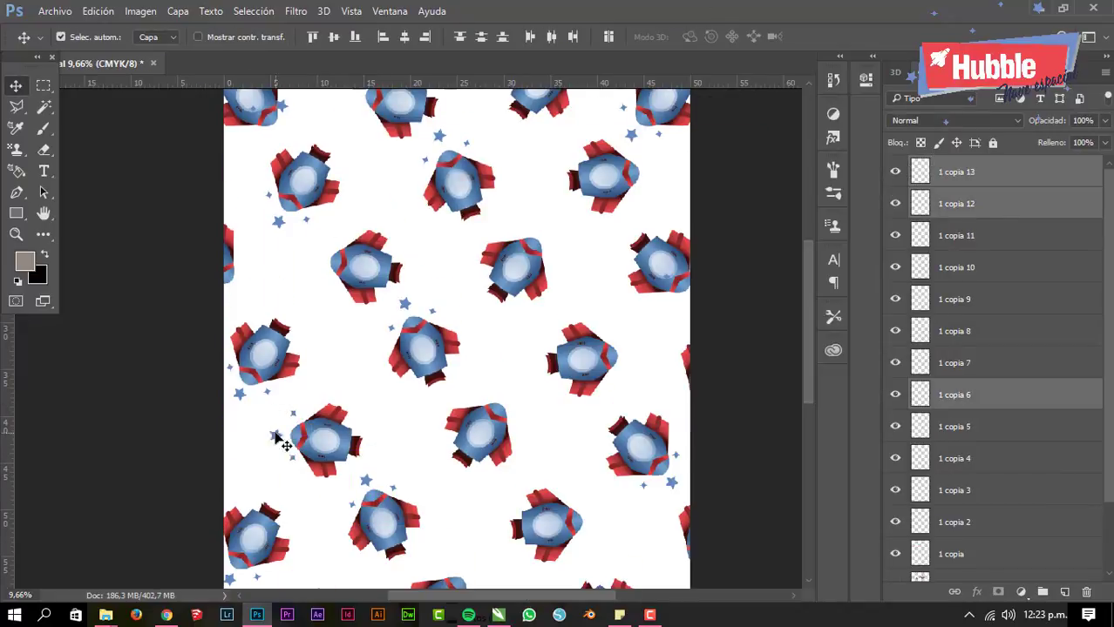
drag(279, 447, 331, 297)
drag(431, 291, 431, 290)
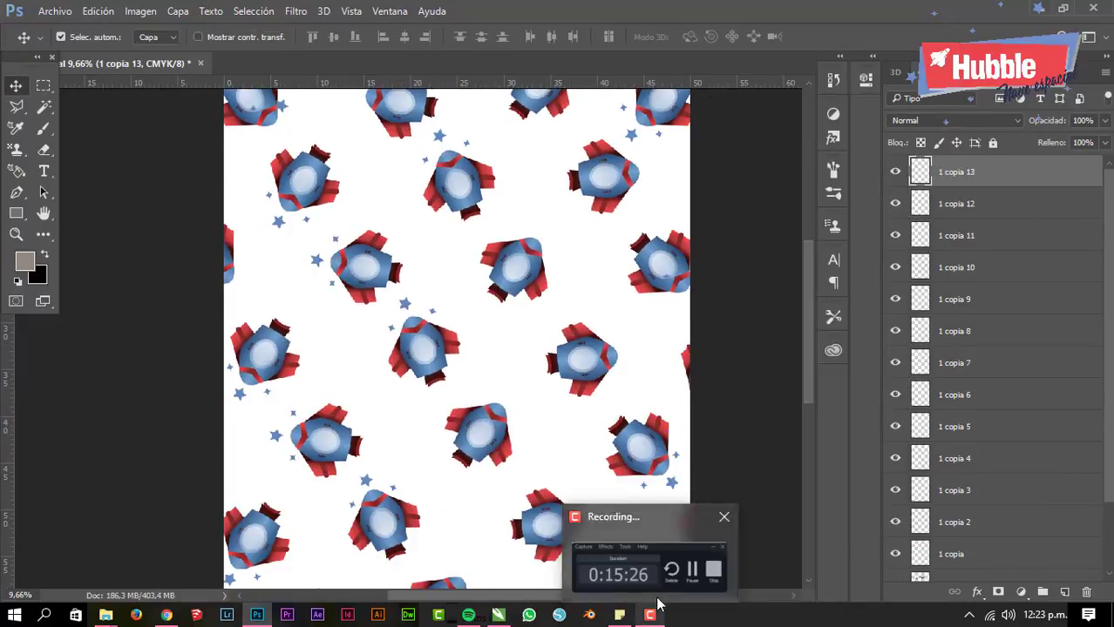
scroll(453, 348, up, 2)
right_click(957, 171)
click(570, 177)
key(Return)
drag(398, 357, 360, 509)
- Duplicate the star cluster and fit copies above the noses of the three central ships that point up and right
right_click(978, 171)
click(664, 177)
key(Return)
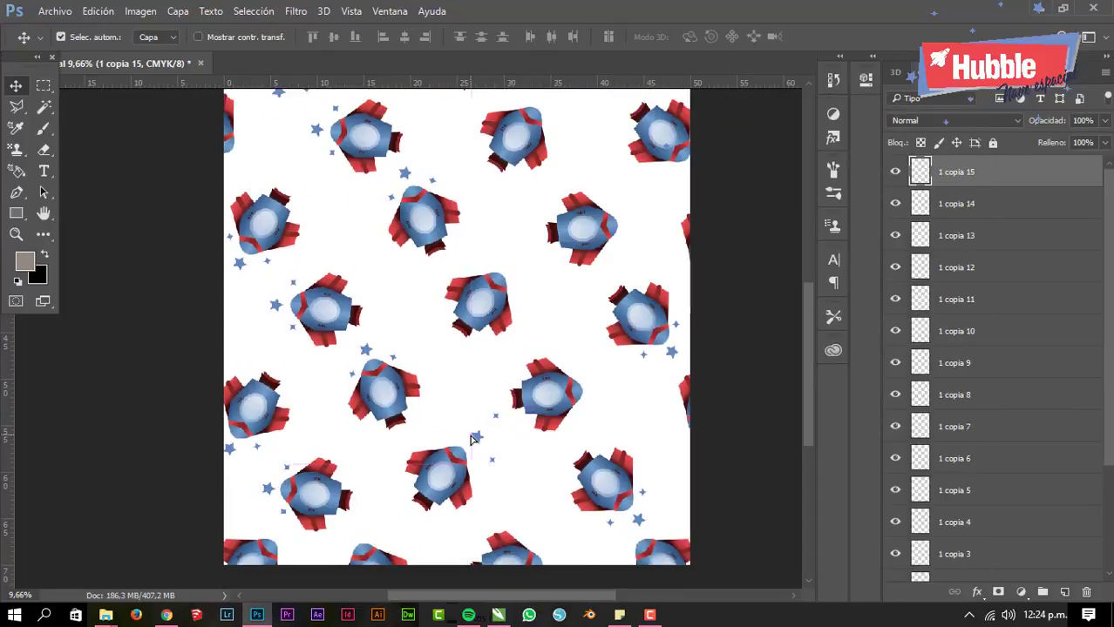
drag(463, 436, 520, 399)
right_click(959, 179)
click(664, 177)
key(Return)
right_click(959, 171)
click(664, 177)
key(Return)
- Duplicate the star cluster as 1 copia 18, and move all the ship and star layers slightly upward together
right_click(974, 174)
click(664, 177)
key(Return)
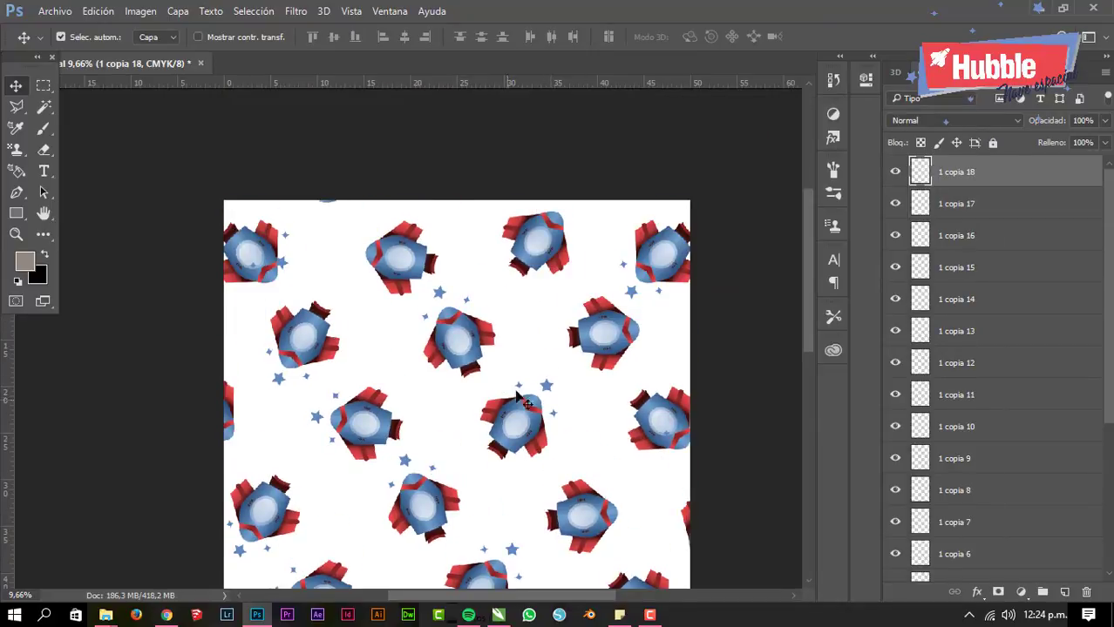
drag(253, 261, 281, 294)
key(ctrl+minus)
key(ctrl+alt+a)
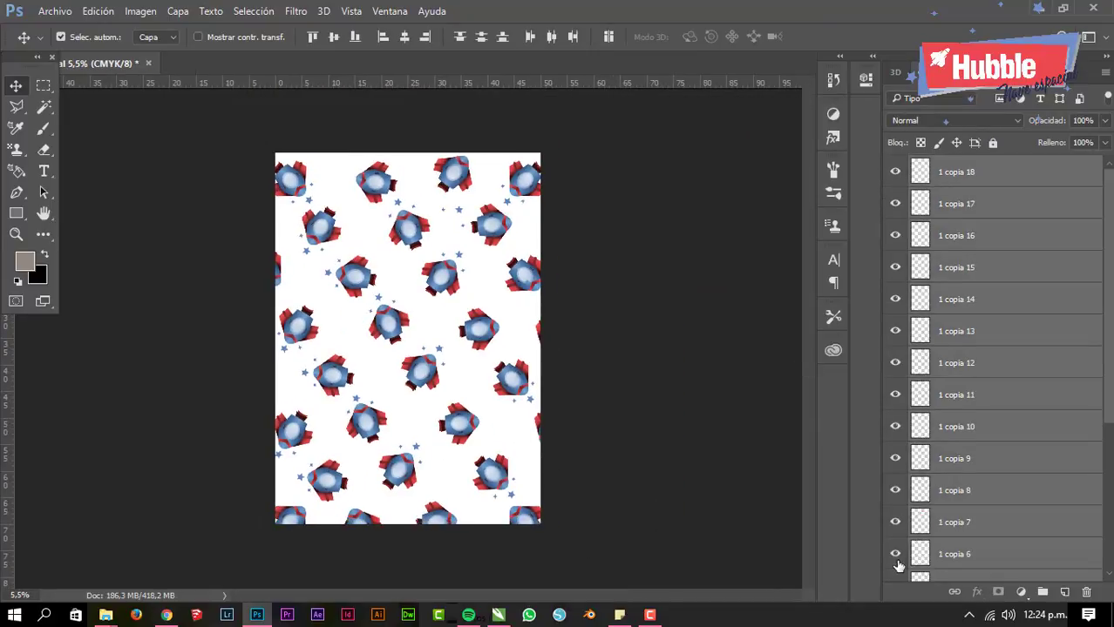
drag(433, 182, 433, 168)
click(433, 168)
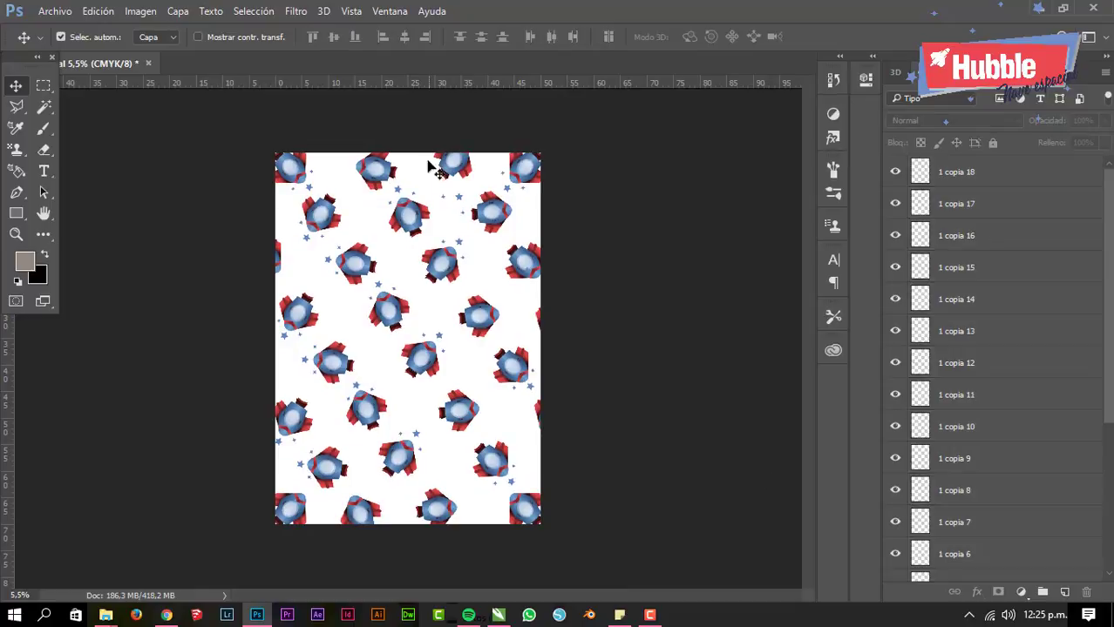
- Position 1 copia 18 in front of the upper right-pointing ship and merge the star layers below 1 copia 17 into one
scroll(433, 168, up, 5)
click(655, 273)
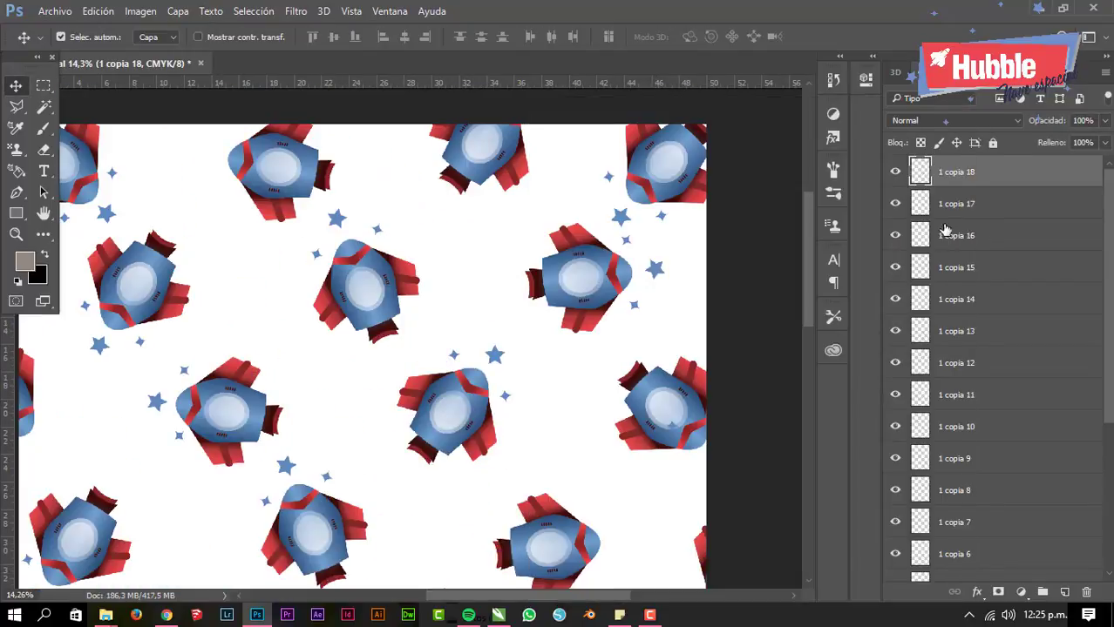
right_click(941, 209)
click(610, 567)
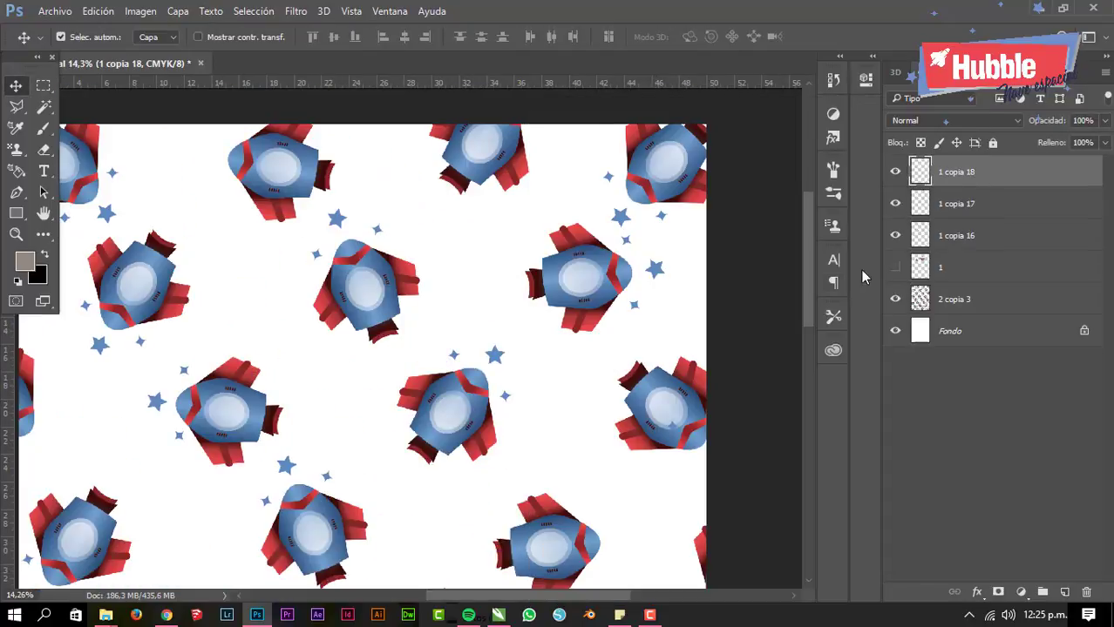
key(ctrl+0)
- Duplicate star cluster 1 copia 18 three times and place the copies in front of the lower right-pointing ships
mouse_move(466, 617)
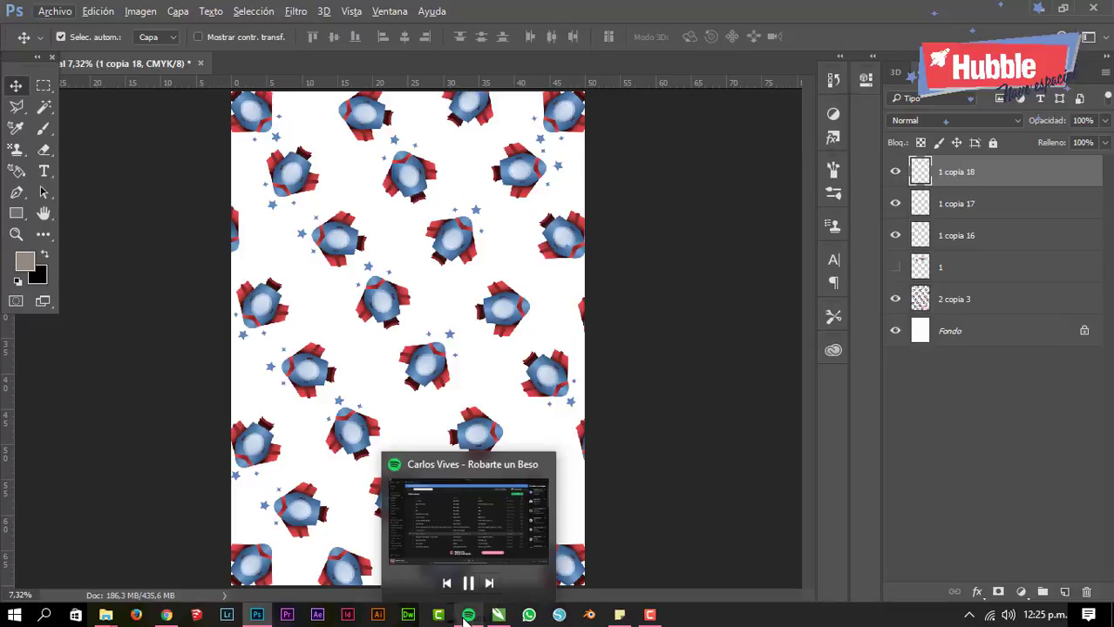
key(ctrl+j)
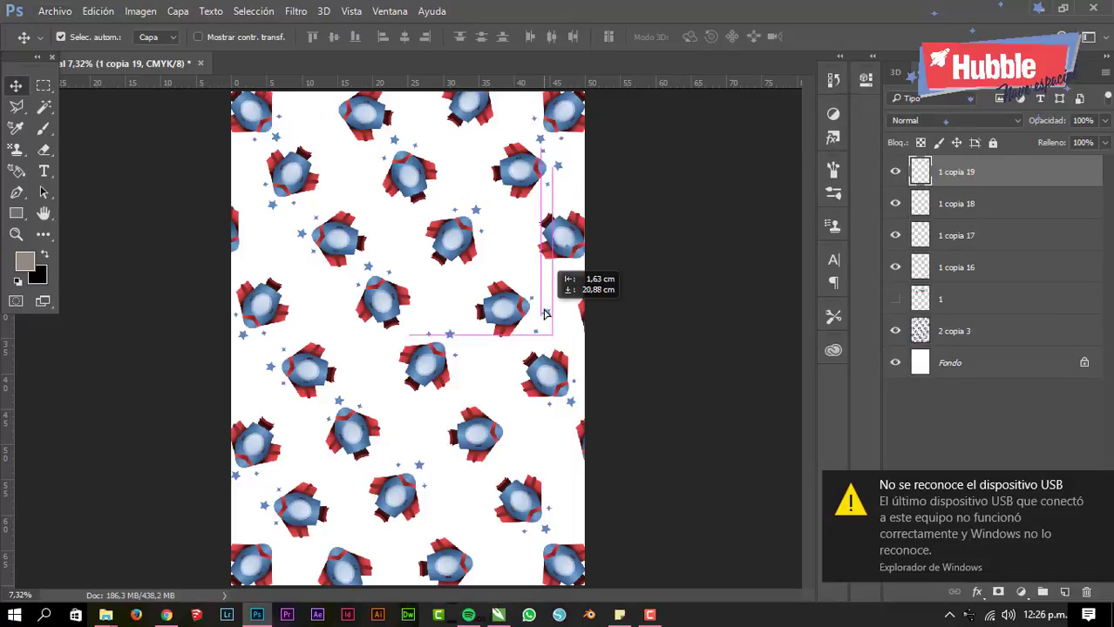
right_click(958, 172)
click(655, 186)
key(Return)
right_click(958, 171)
click(601, 177)
click(714, 181)
drag(514, 392, 510, 498)
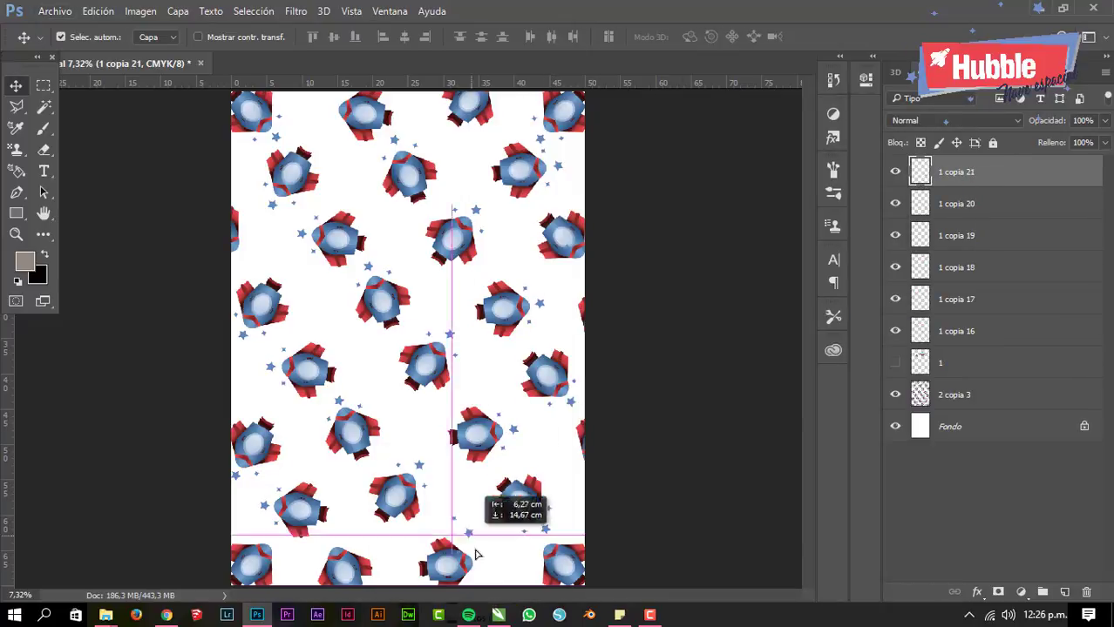
- Duplicate the star cluster as 1 copia 22 and place it above the second ship in the bottom row
right_click(945, 171)
click(591, 177)
key(Return)
drag(401, 118, 439, 342)
scroll(336, 549, up, 2)
drag(335, 549, 339, 441)
- Duplicate the star cluster as 1 copia 23 and fit it around the nose of the bottom-left corner ship
right_click(958, 171)
click(597, 181)
key(Return)
key(ctrl+t)
key(Return)
drag(275, 399, 244, 432)
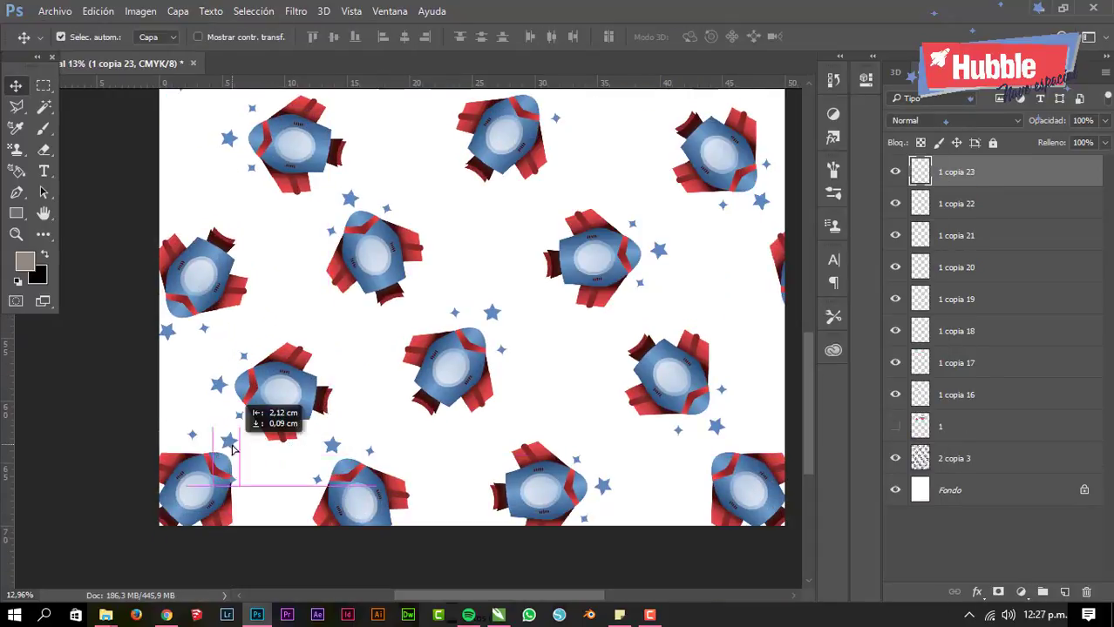
- Duplicate the star cluster twice more, fitting a copy beside the cropped ship at the poster's left edge
drag(261, 366, 402, 439)
scroll(402, 438, up, 1)
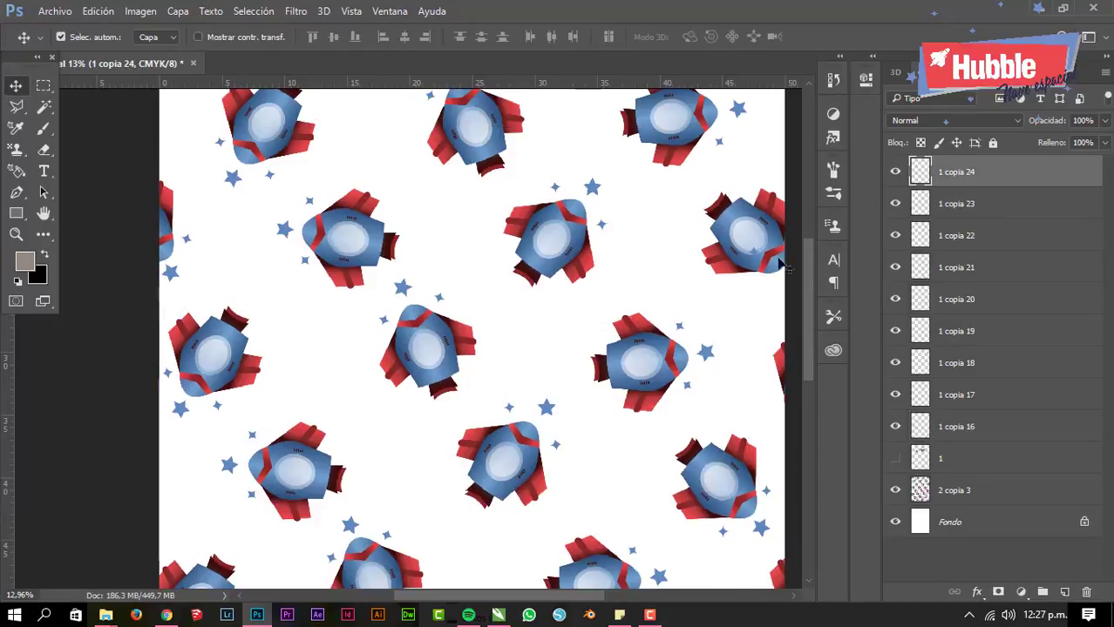
scroll(470, 339, right, 2)
right_click(959, 171)
click(621, 180)
key(Return)
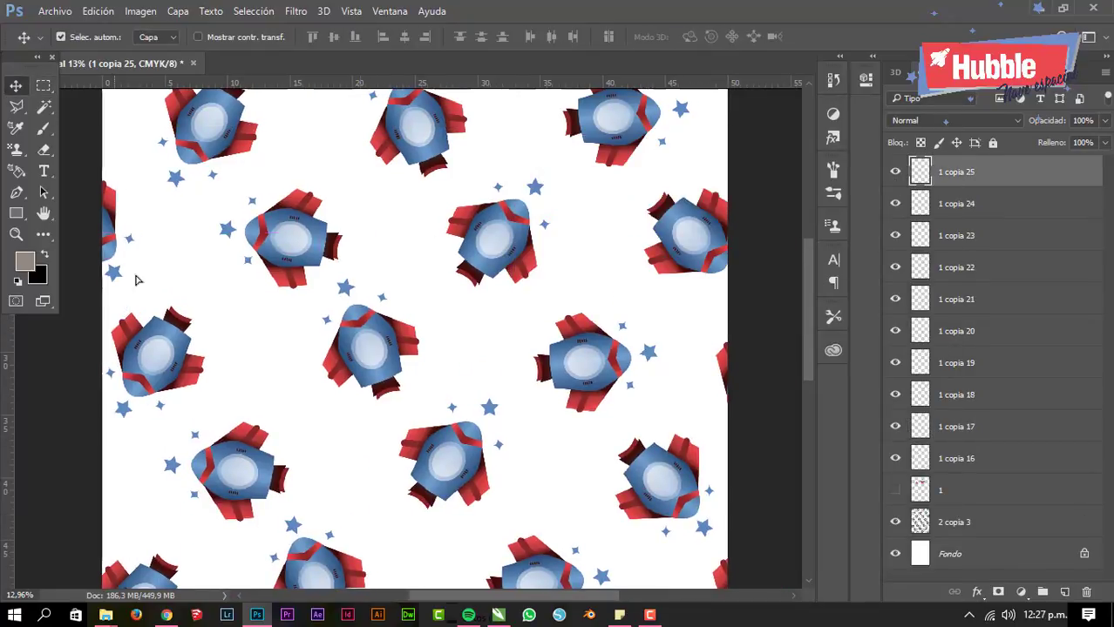
- Duplicate the star cluster and place copies beside the second and third ships in the top row
scroll(671, 304, up, 4)
drag(264, 162, 577, 170)
key(Return)
right_click(959, 172)
click(609, 177)
key(Return)
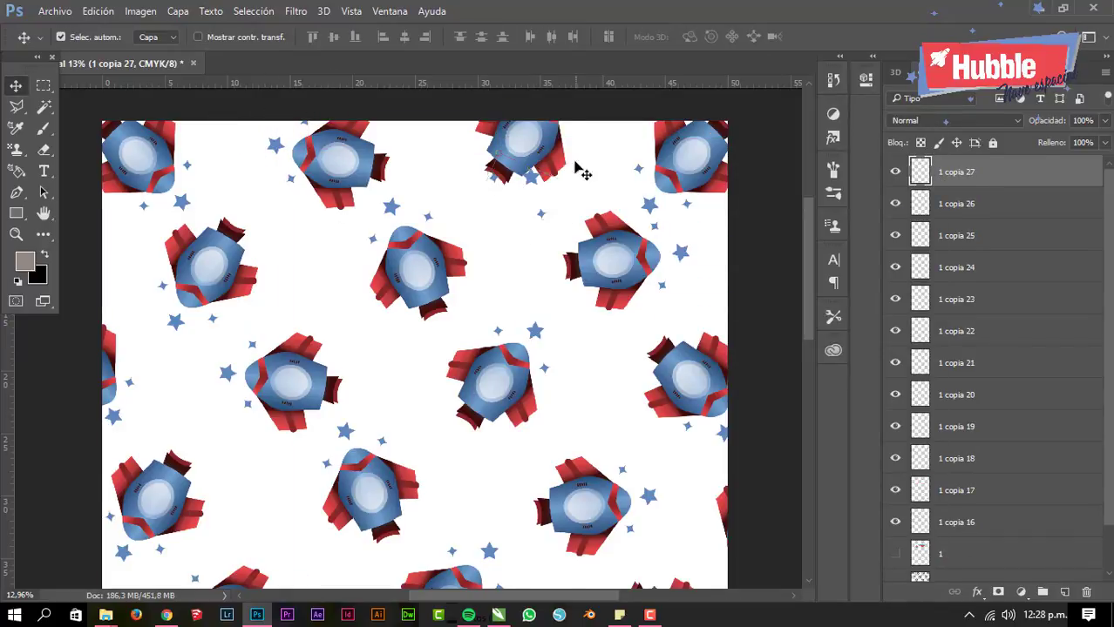
key(ctrl+0)
scroll(366, 222, up, 2)
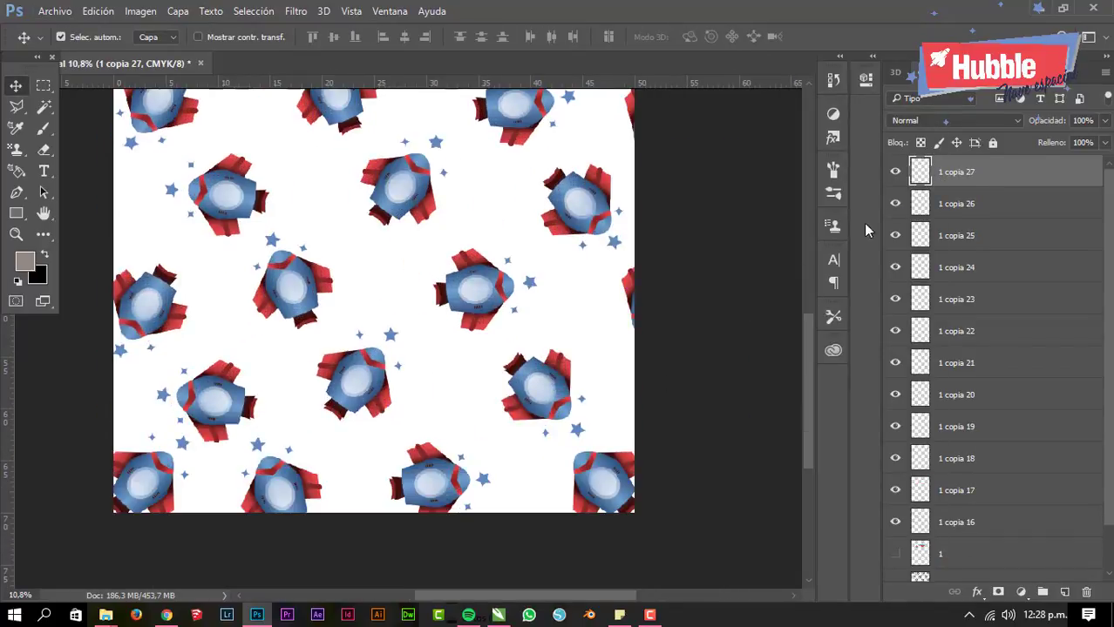
- Duplicate the star cluster as 1 copia 28 and place the copy beside the bottom-right corner ship
right_click(959, 172)
click(629, 179)
key(Return)
scroll(523, 456, up, 3)
key(ctrl+t)
drag(488, 410, 576, 418)
key(Return)
key(ctrl+0)
- Merge the older star cluster copies into a single layer, leaving 1 copia 28 separate
right_click(910, 545)
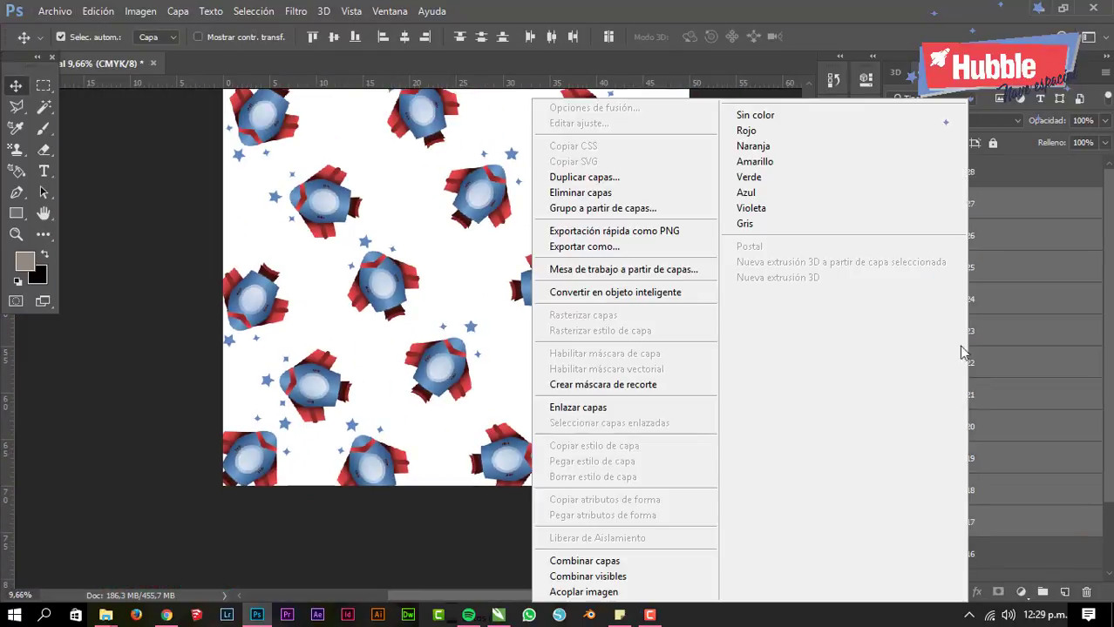
click(596, 559)
right_click(929, 235)
click(596, 558)
- Duplicate 1 copia 28 as 1 copia 29, and merge the original with the star layer 1 copia 27
right_click(957, 171)
click(629, 179)
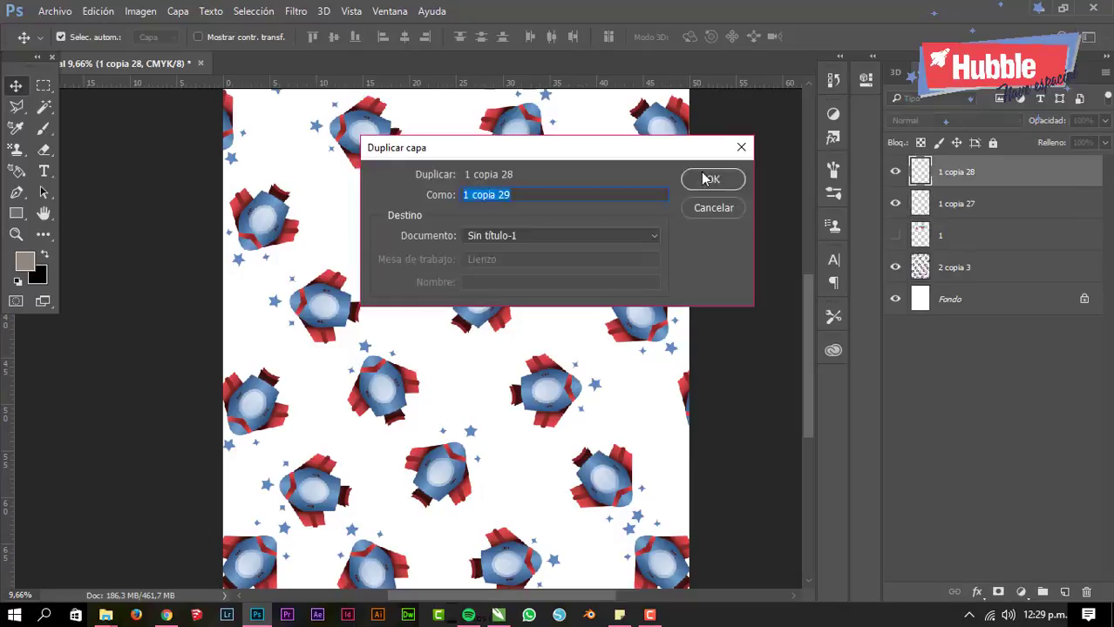
key(Return)
right_click(928, 203)
click(596, 559)
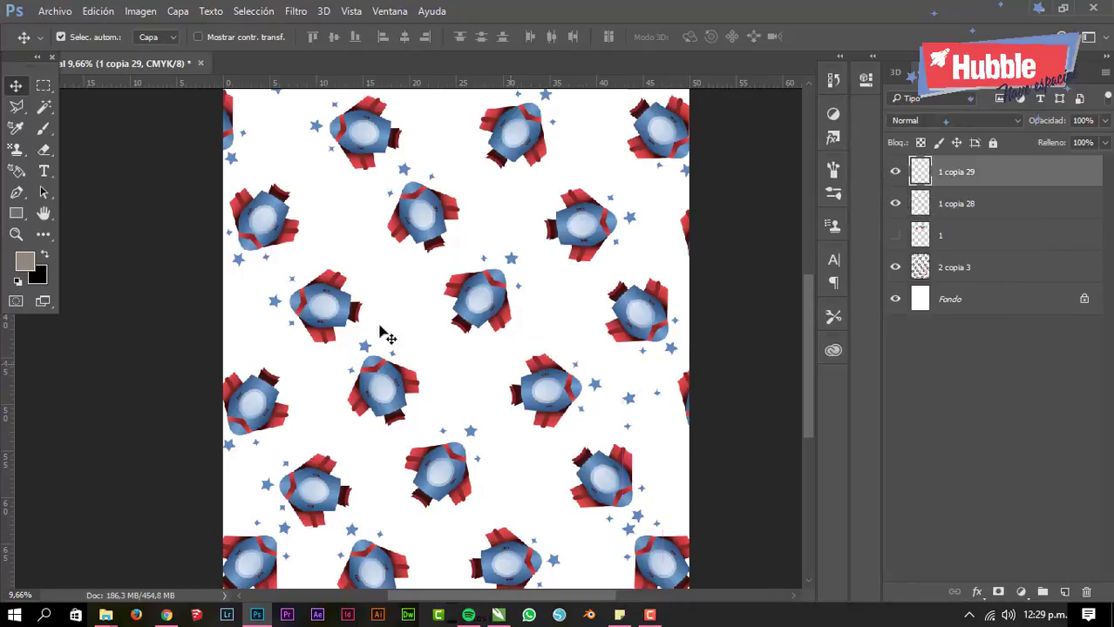
- Try to free-transform the stars on the 1 copia 29 layer
key(m)
key(v)
key(ctrl+t)
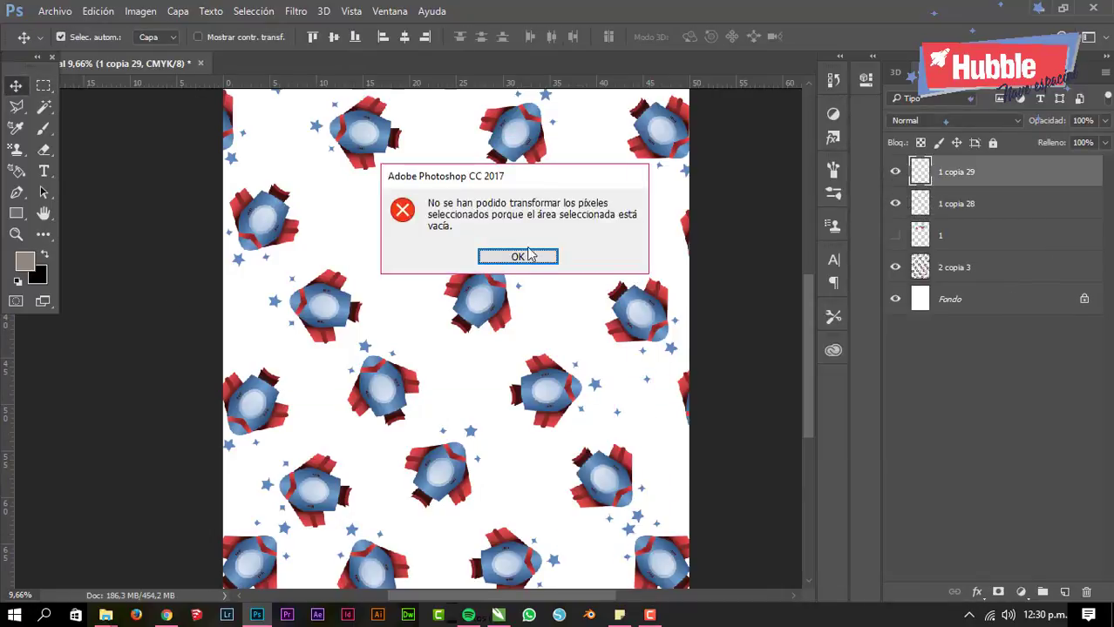
key(Return)
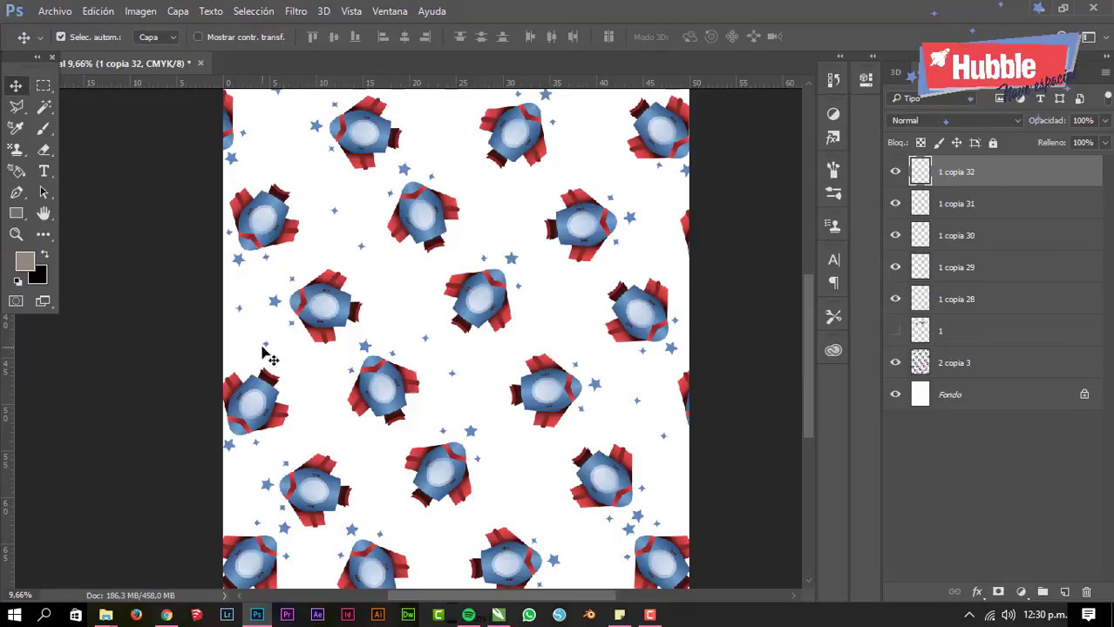
- Keep duplicating the small star layer through 1 copia 37, placing the copies in empty gaps between the ships
key(ctrl+0)
right_click(920, 172)
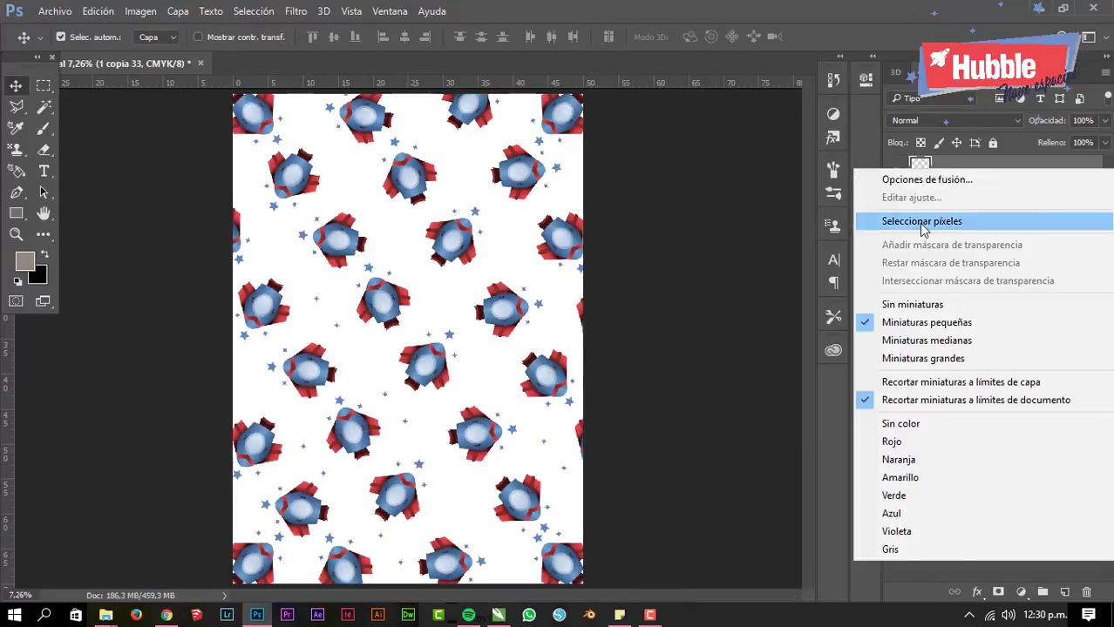
click(928, 224)
key(ctrl+j)
right_click(938, 172)
key(Escape)
key(ctrl+j)
right_click(920, 172)
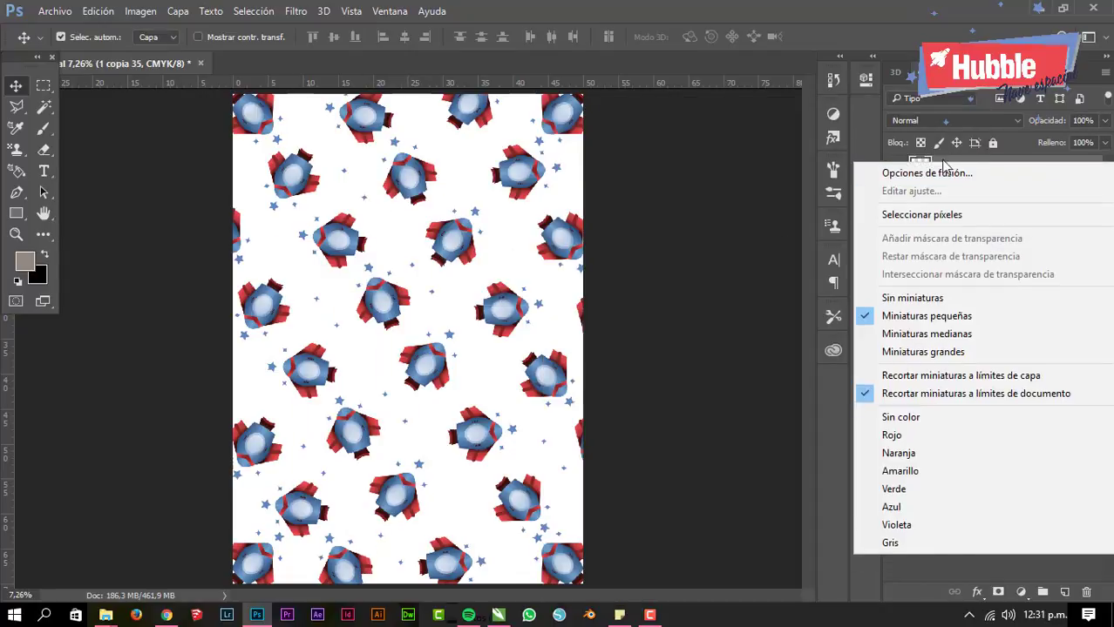
click(927, 224)
key(ctrl+j)
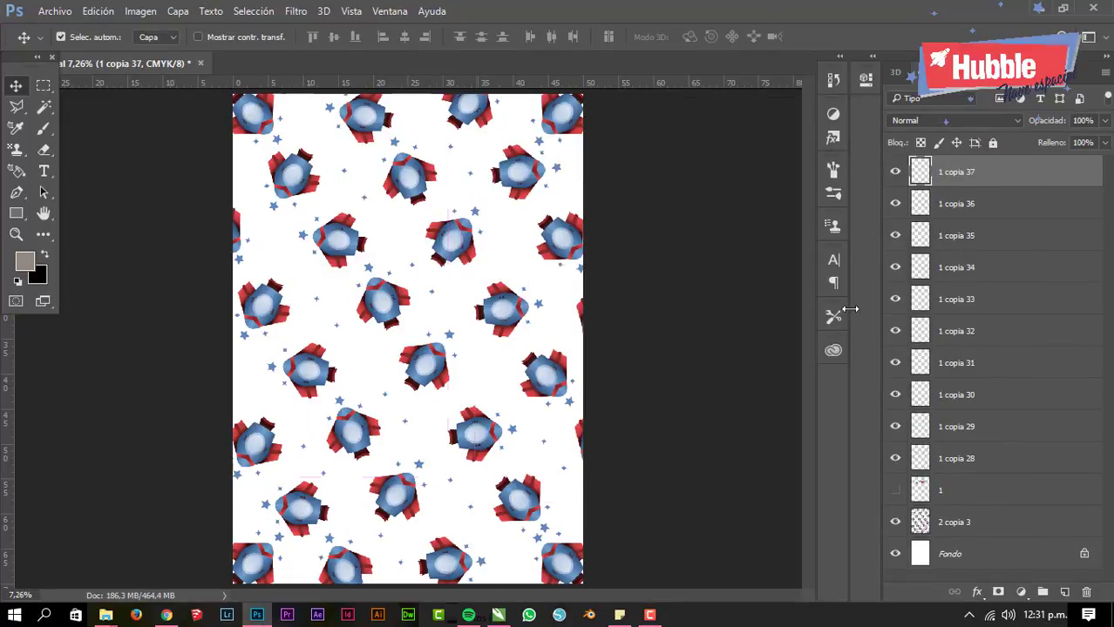
- Duplicate the small stars as 1 copia 38 through 1 copia 43 to fill the remaining gaps in the pattern
key(Return)
key(ctrl+j)
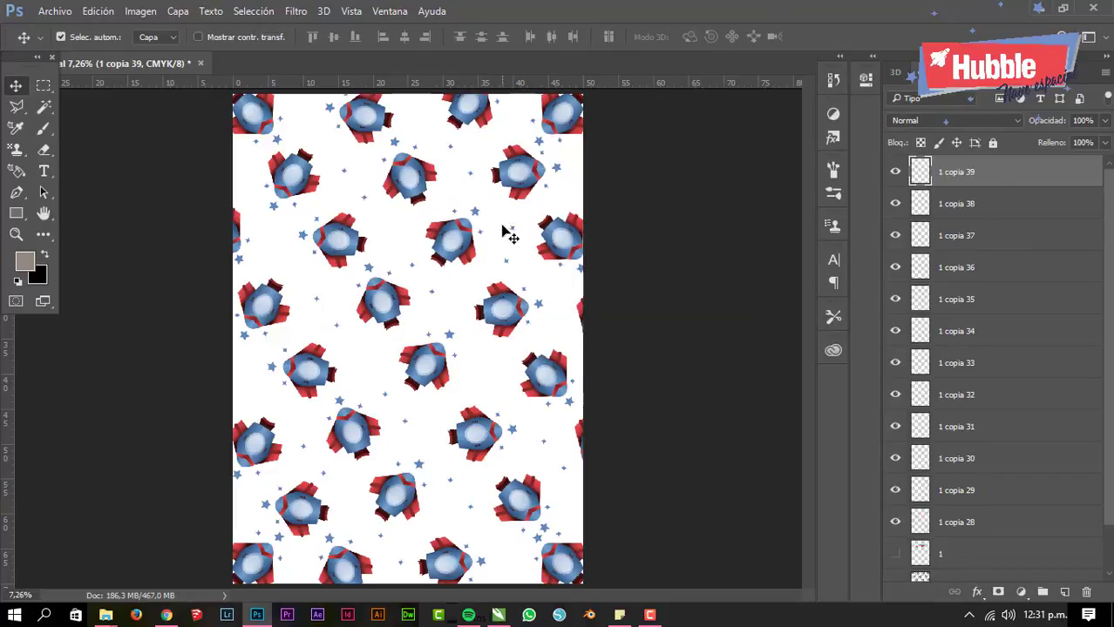
click(494, 237)
key(ctrl+j)
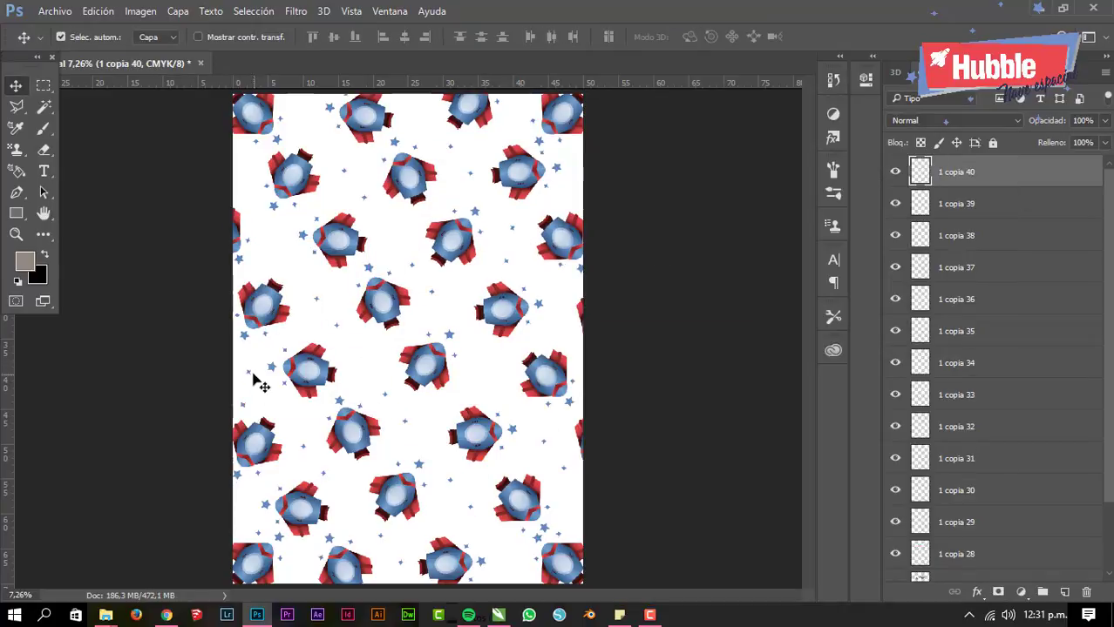
right_click(947, 174)
click(609, 179)
key(Return)
drag(492, 373, 489, 366)
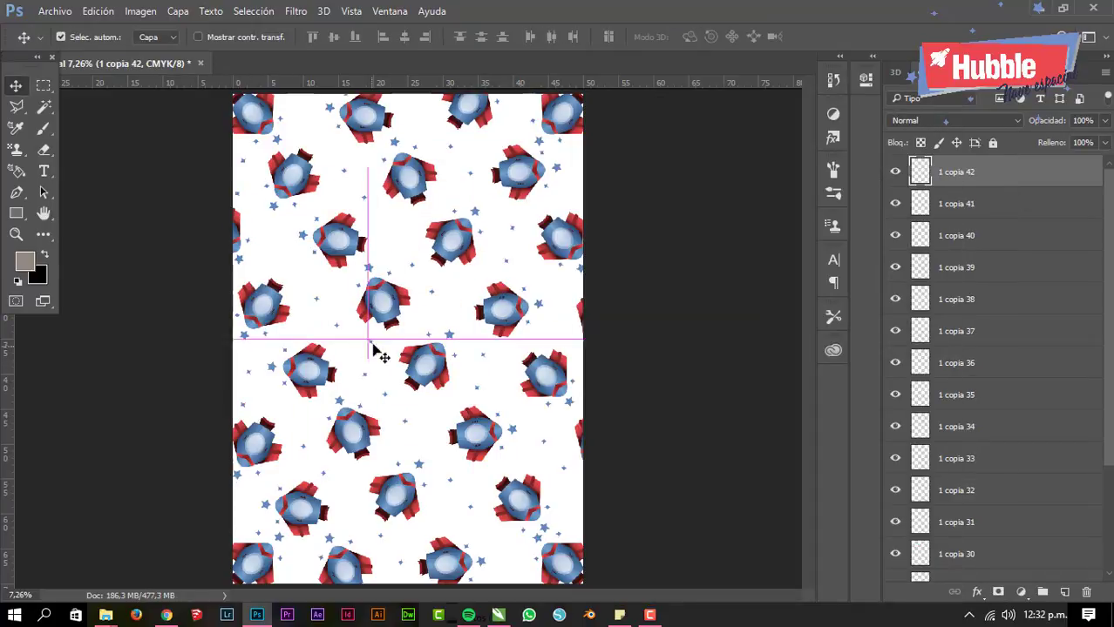
key(ctrl+j)
key(Return)
click(414, 339)
- Merge all the star copies, from 1 copia 28 to 1 copia 43, into one layer
right_click(920, 172)
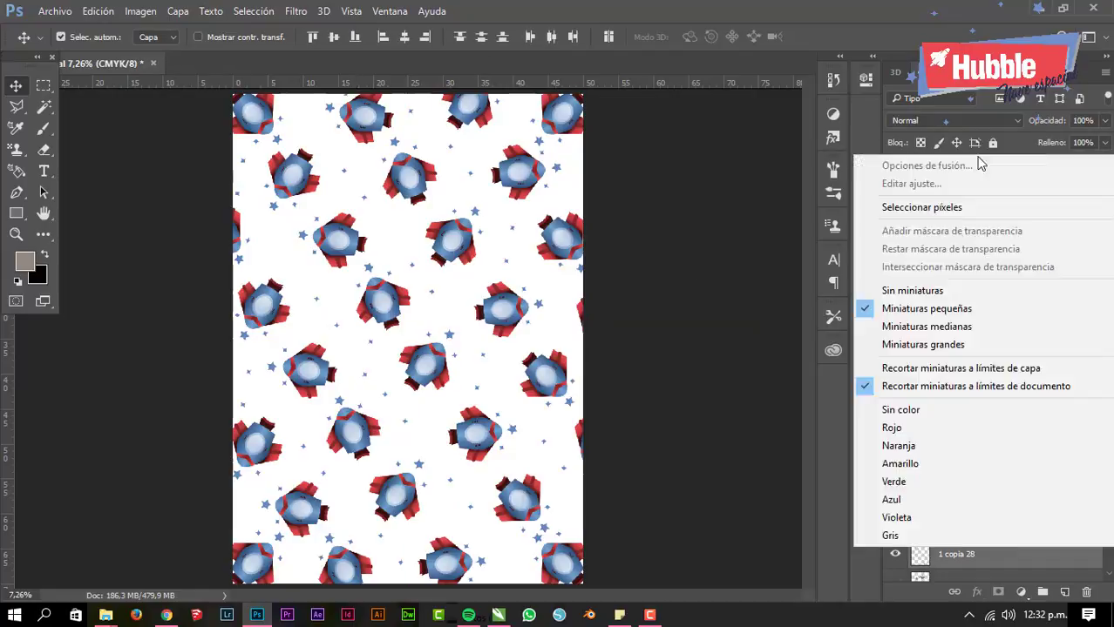
key(Escape)
key(ctrl+e)
- Show the Hubble logo layer 1 and add a Bisel y relieve effect to it
click(895, 203)
right_click(903, 195)
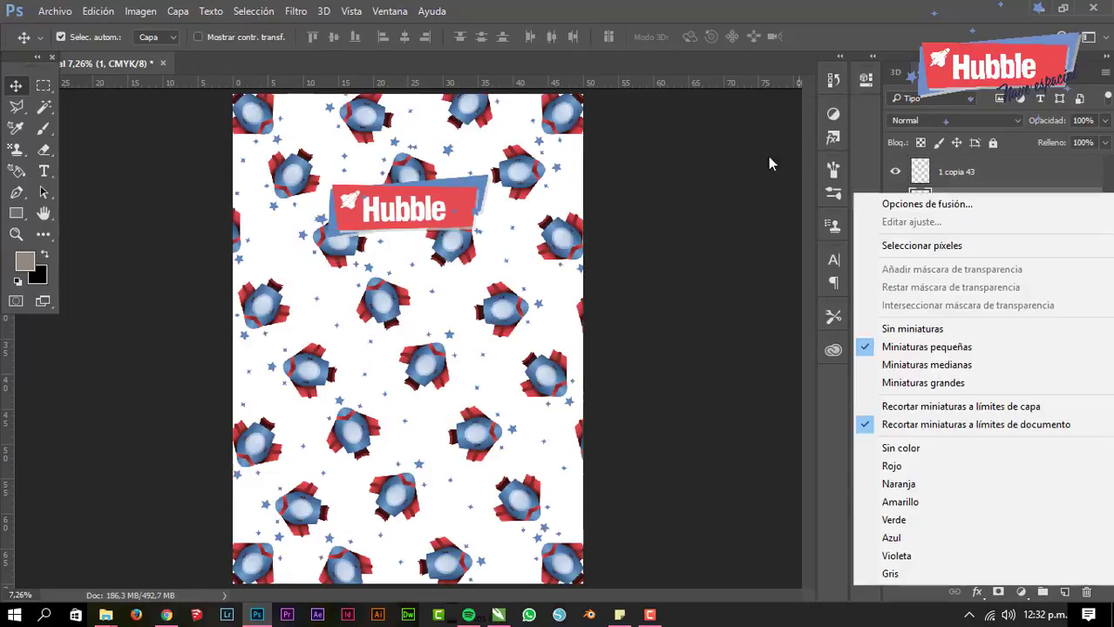
click(897, 202)
click(584, 178)
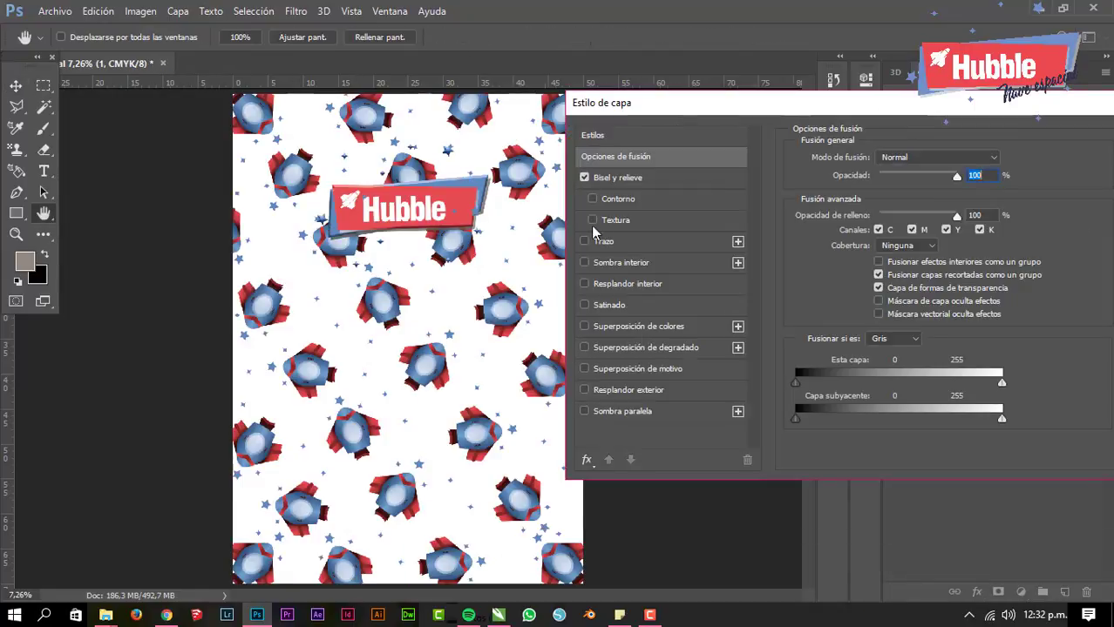
- Try the Satinado and Resplandor interior effects on the Hubble logo
click(585, 305)
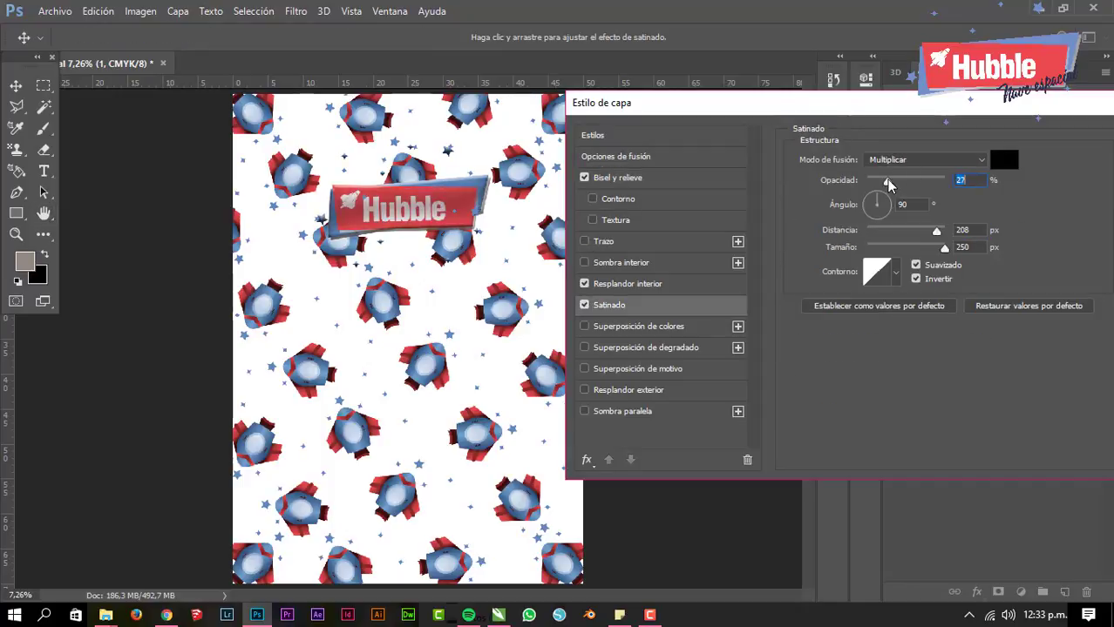
click(585, 305)
click(585, 284)
- Add a black Sombra paralela to the Hubble logo in Luz fuerte mode with a distance of 85 px
click(584, 411)
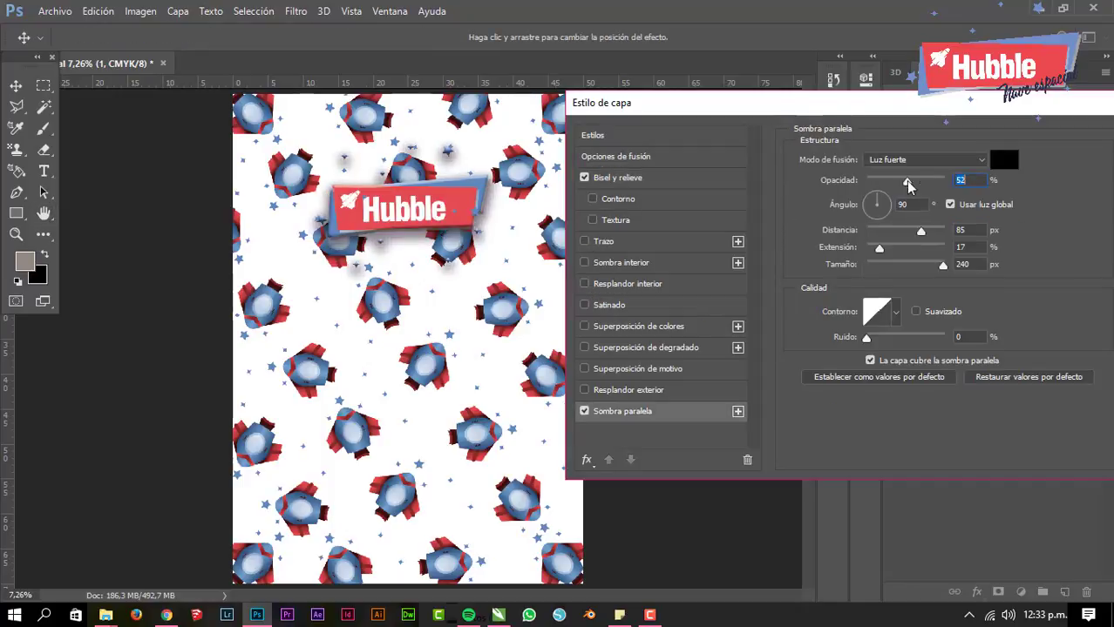
drag(925, 112, 880, 122)
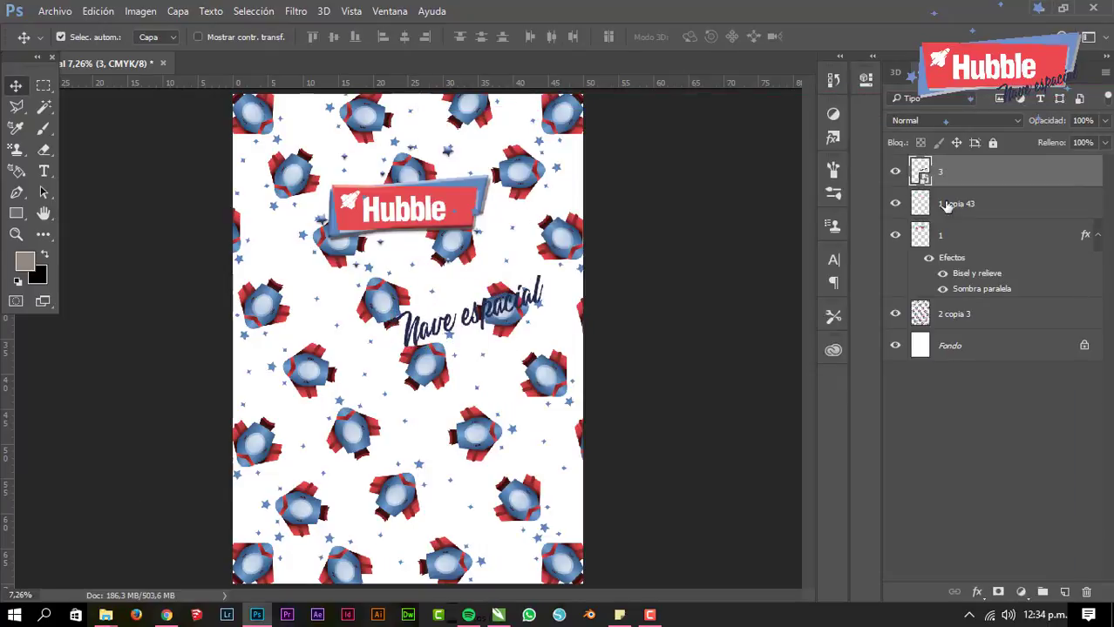
- Move star layer 1 copia 43 below the logo layer and fit the Nave espacial lettering against the logo's lower edge
drag(947, 206, 947, 296)
drag(471, 322, 505, 222)
key(ctrl+t)
key(Return)
- Give the Nave espacial lettering a white 29 px outer stroke at 26% opacity and a rounded inner bevel of 54 px
right_click(928, 175)
click(514, 87)
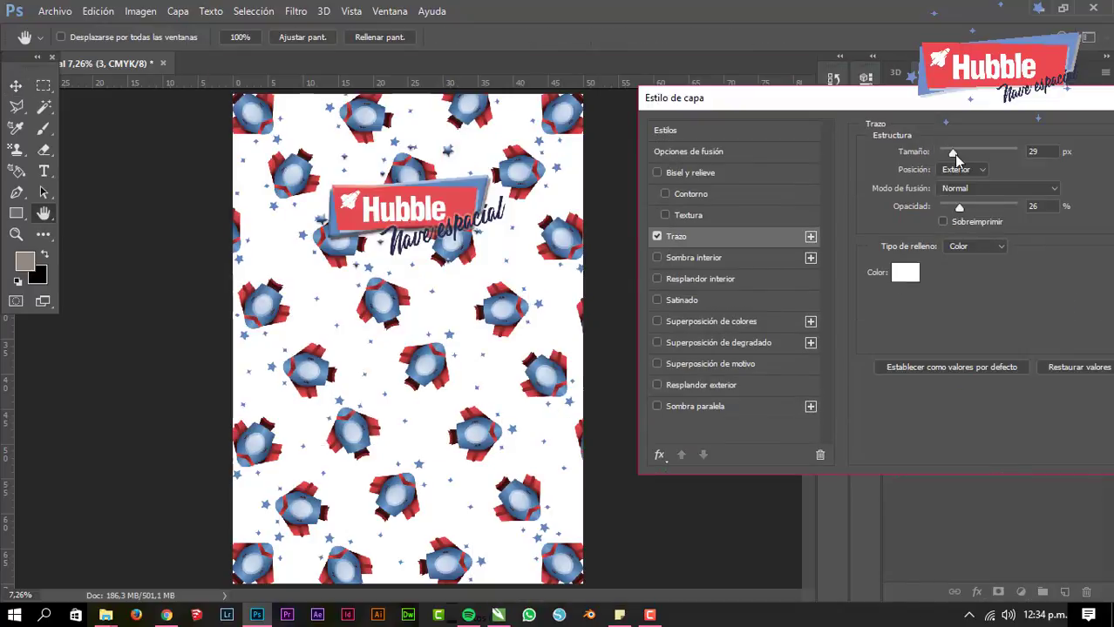
click(657, 173)
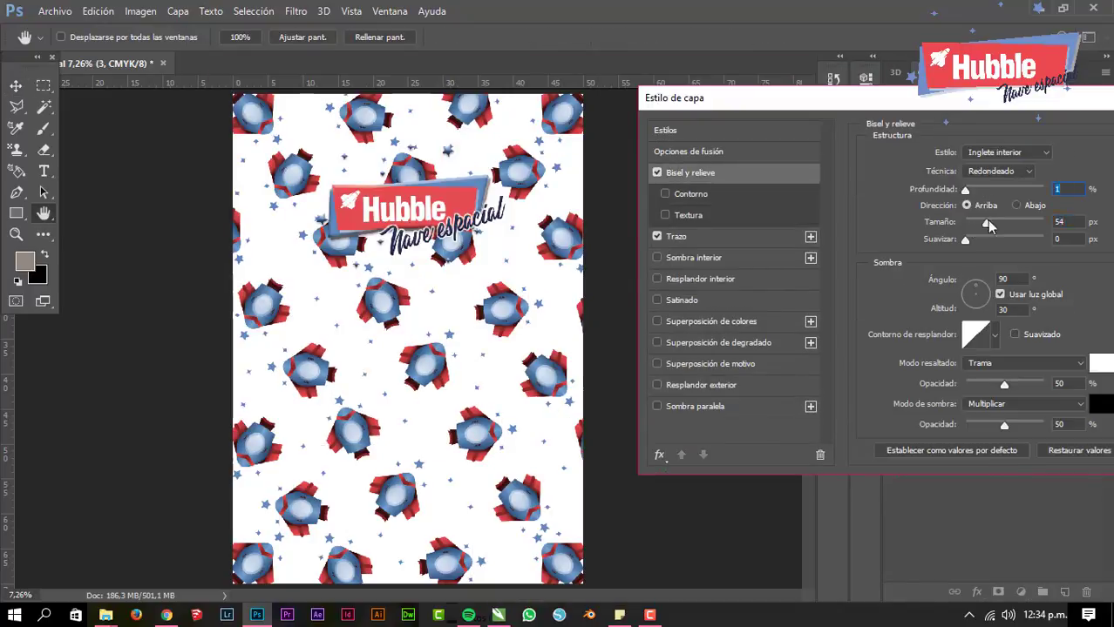
key(Return)
- Create a new layer and marquee-select a centred rectangle about 44 × 64 cm, inset from the poster edges
key(ctrl+shift+alt+n)
key(ctrl+minus)
key(m)
drag(292, 167, 523, 505)
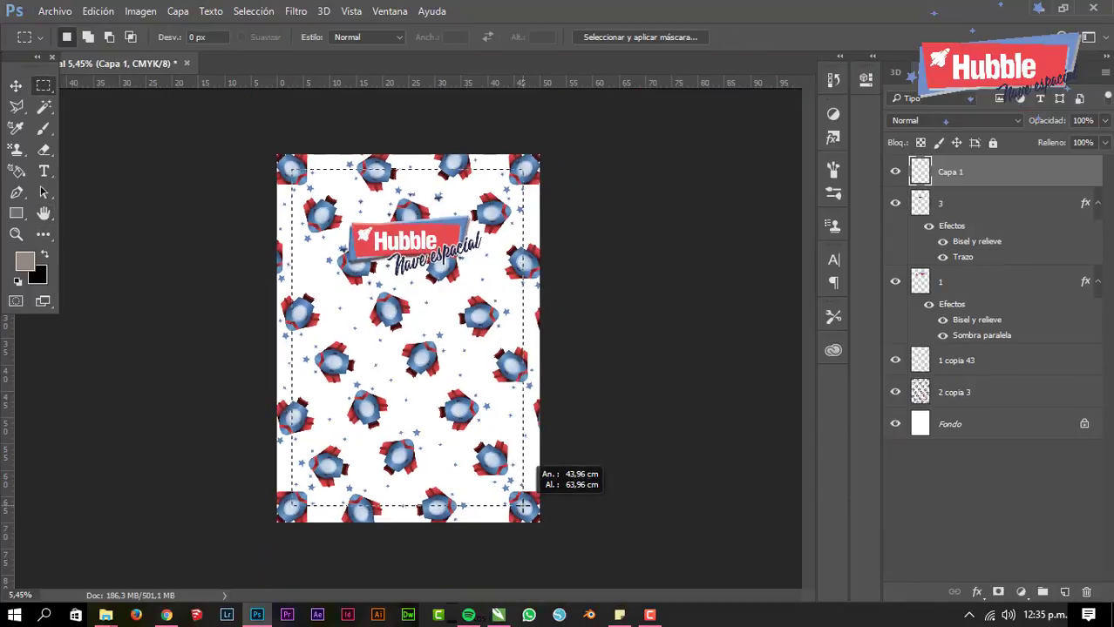
- Fill the selected rectangle on Capa 1 with white sampled from the poster, and deselect
key(i)
click(523, 192)
click(43, 235)
key(m)
key(alt+BackSpace)
key(ctrl+d)
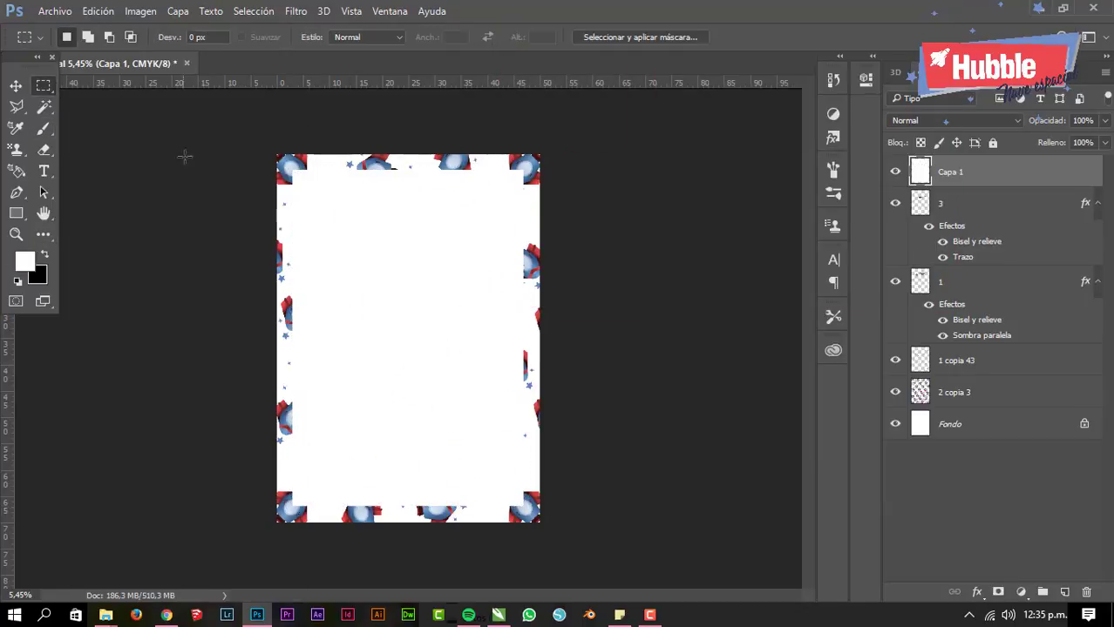
- Set the white rectangle's opacity to 70% and place Capa 1 beneath the logo and lettering layers
key(7)
key(ctrl+bracketleft)
key(ctrl+bracketleft)
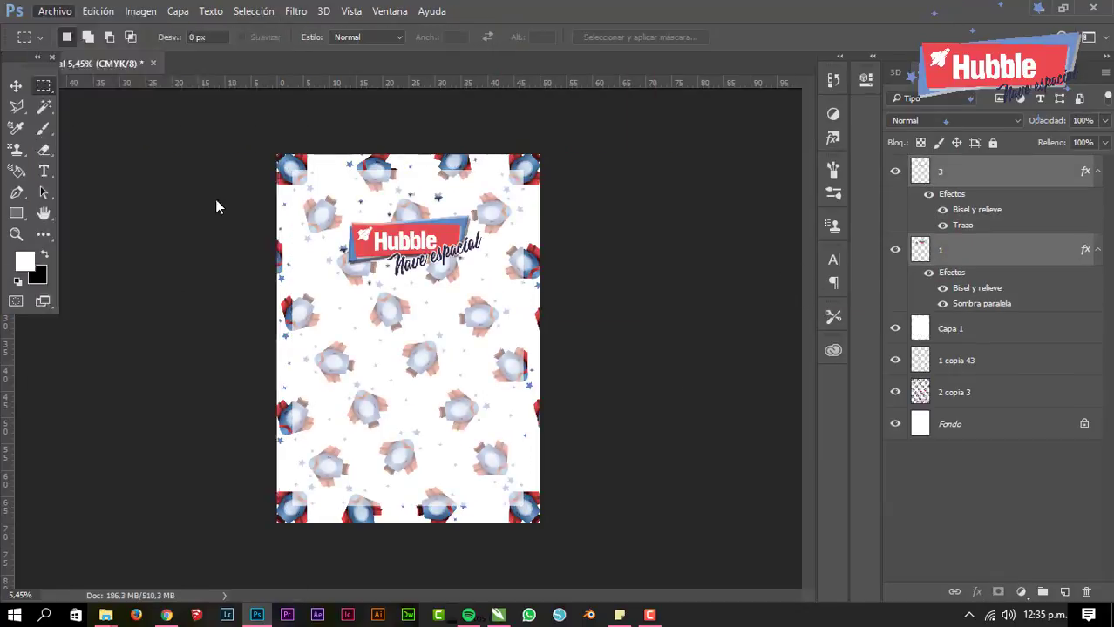
- Save the poster as the Photoshop file "poster hubble 1" in the Nueva carpeta (2) folder on the Escritorio
key(ctrl+shift+s)
click(69, 108)
click(94, 226)
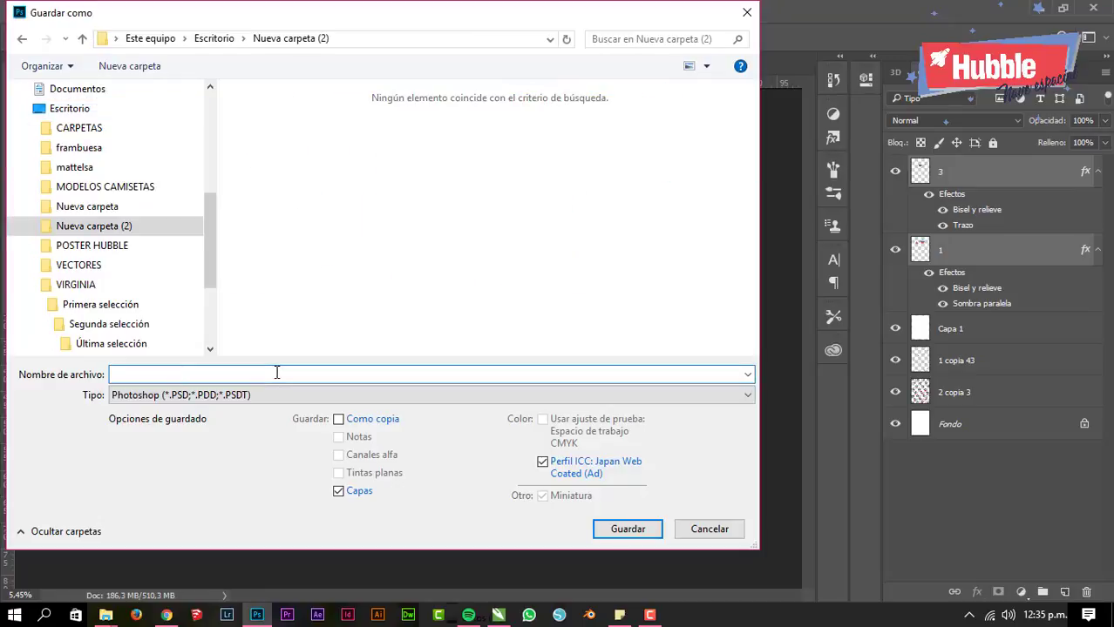
click(276, 373)
text(poster hubble 1)
key(Return)
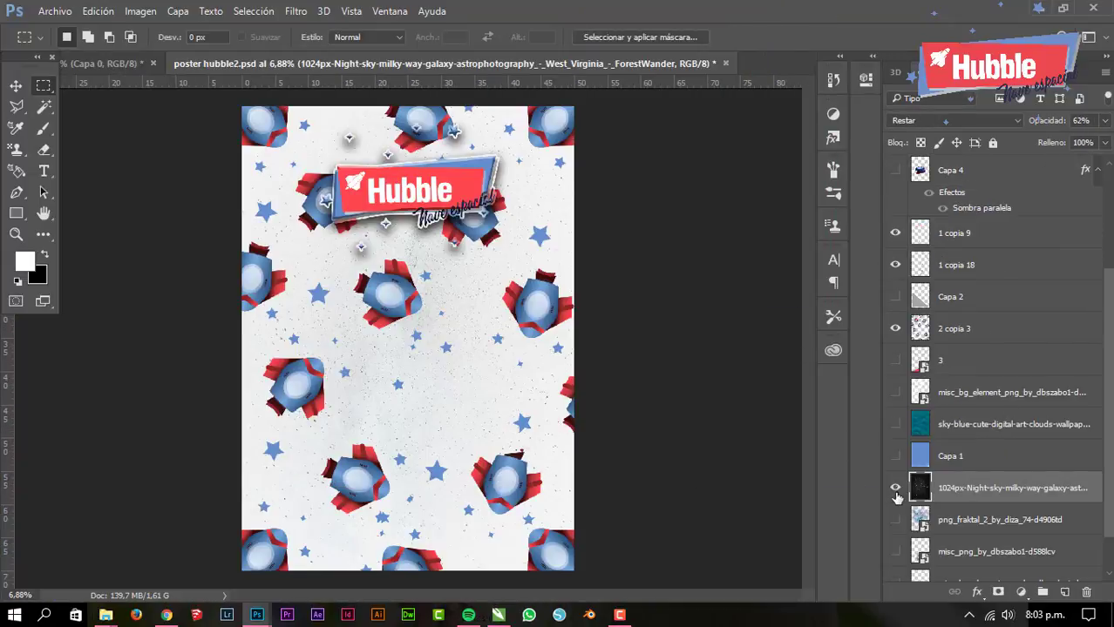
- In poster hubble2.psd, set the Night-sky milky way layer to Normal blending at 100% opacity
click(1013, 122)
click(988, 142)
drag(1104, 121, 1103, 140)
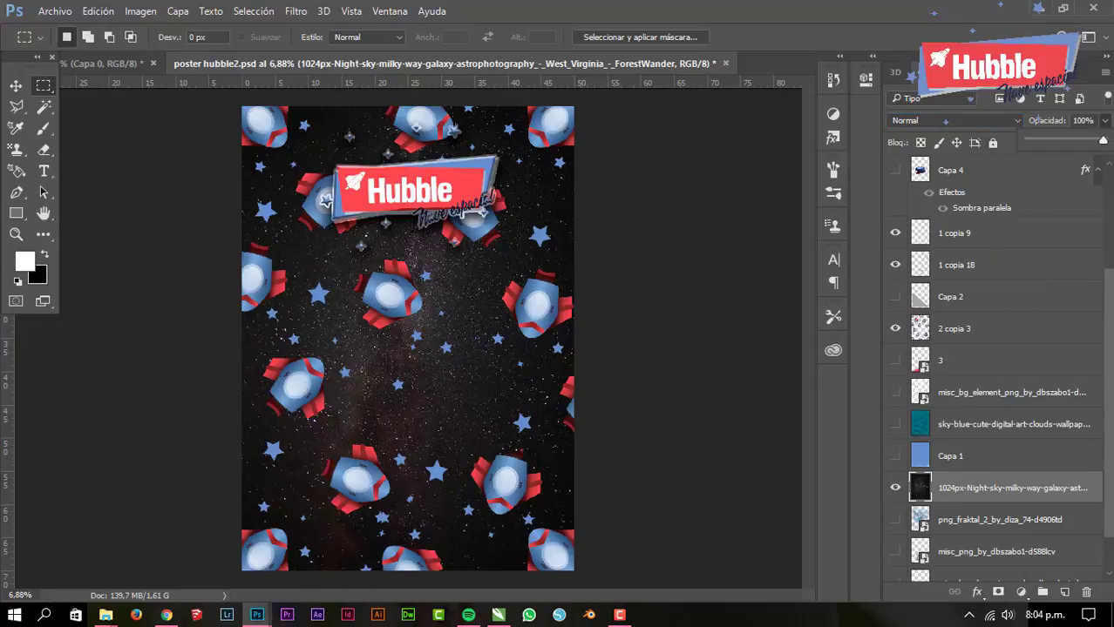
- Compare photos in the HUBBLE PHOTO folder in File Explorer and place photo 7 in the Photoshop poster, tilted about 23° counterclockwise
mouse_move(105, 615)
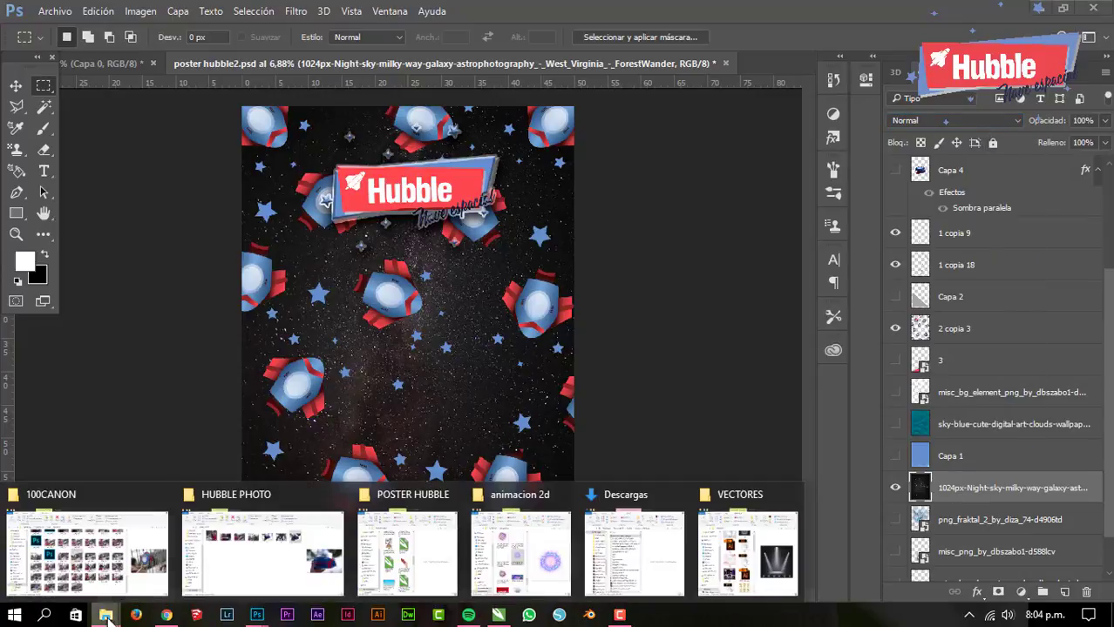
click(287, 558)
click(582, 205)
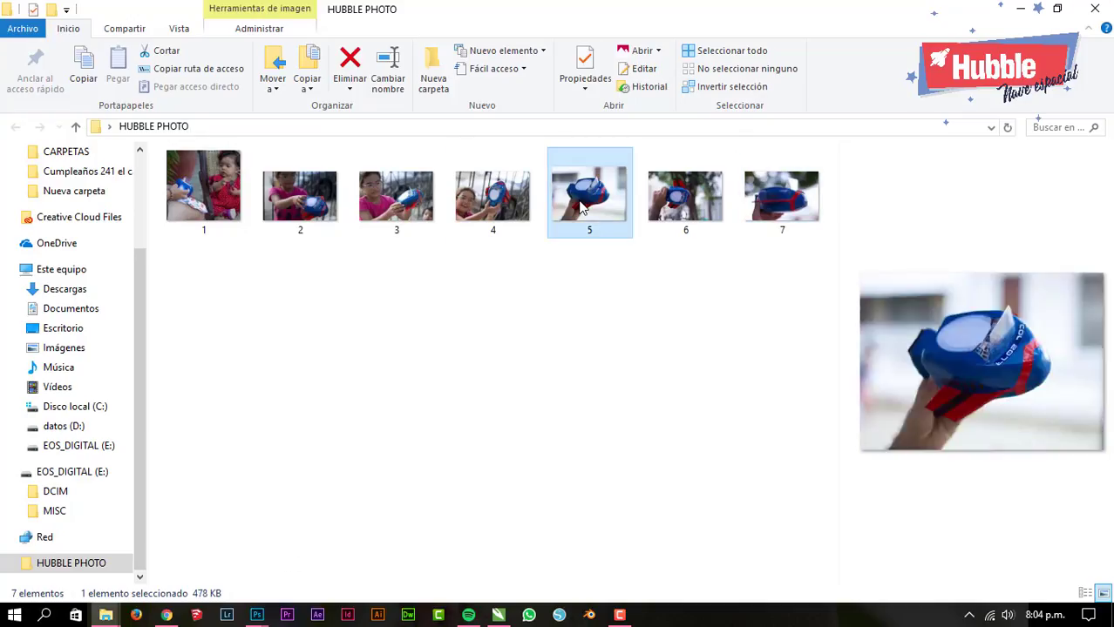
click(788, 200)
click(590, 209)
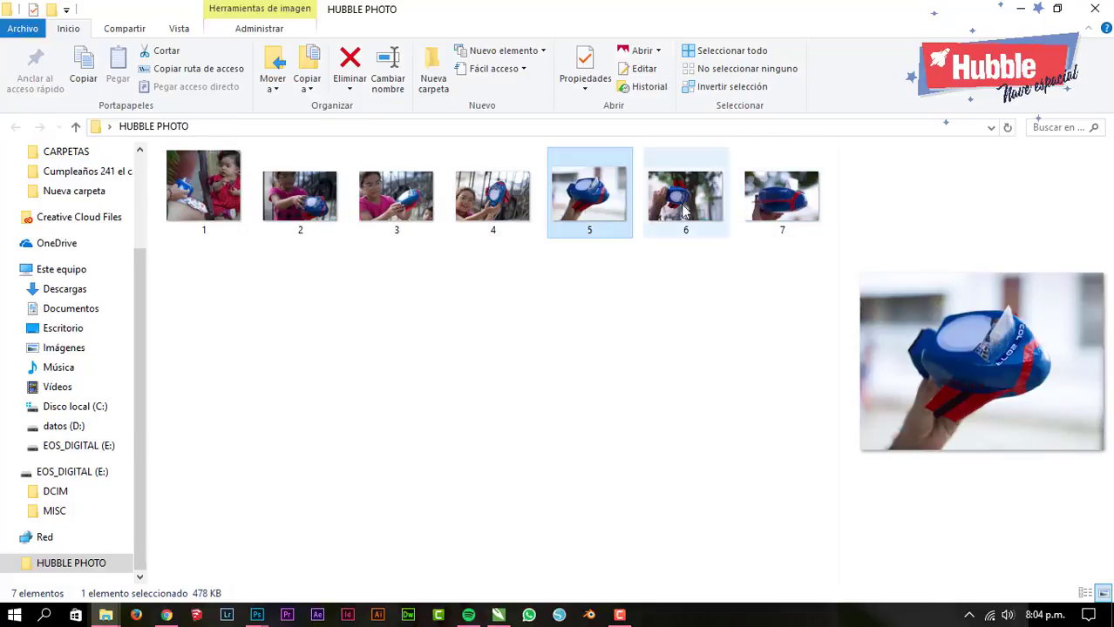
drag(789, 211, 568, 98)
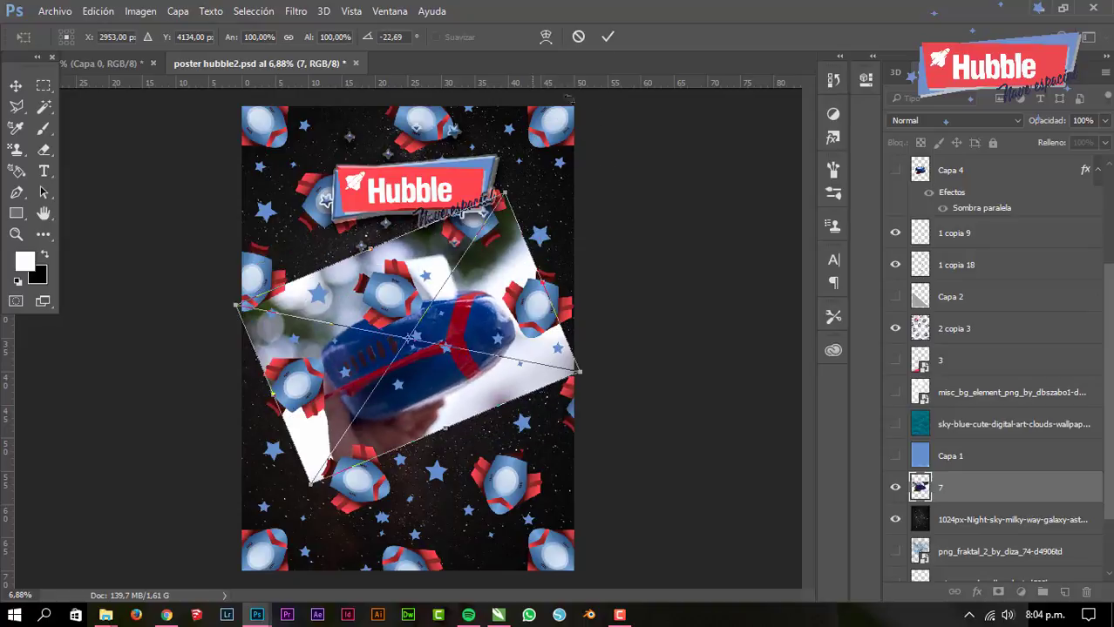
key(Return)
- Scale photo 7 to about 135%, set its tilt to about -12°, and position it over the poster's lower half
key(v)
drag(479, 324, 519, 488)
key(ctrl+t)
drag(610, 514, 721, 489)
drag(488, 410, 396, 405)
drag(610, 236, 640, 284)
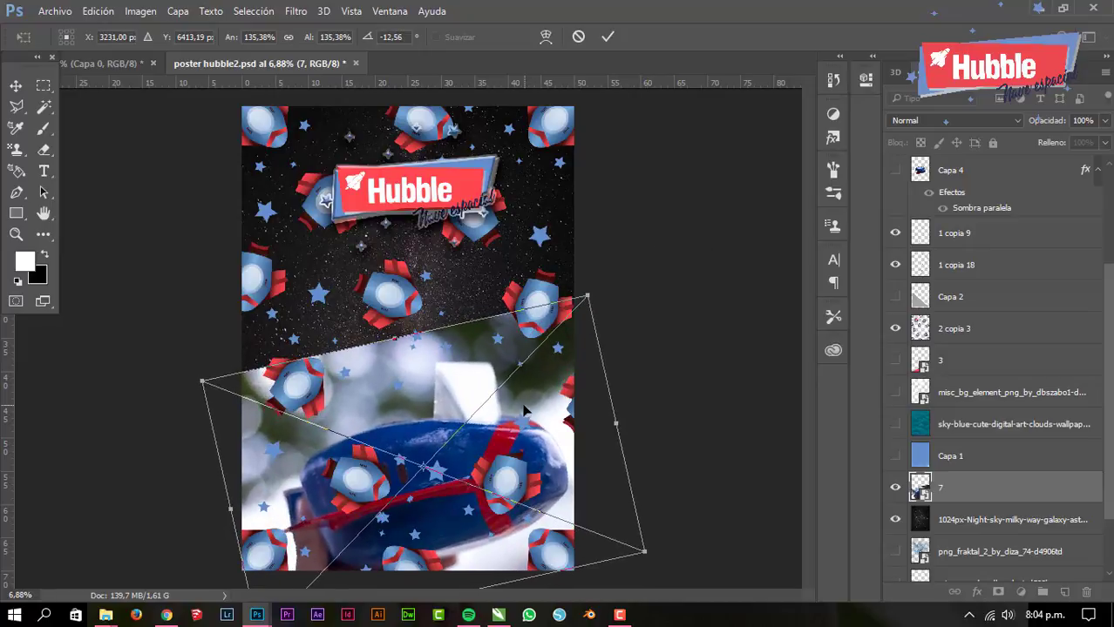
drag(498, 409, 511, 415)
drag(671, 281, 706, 269)
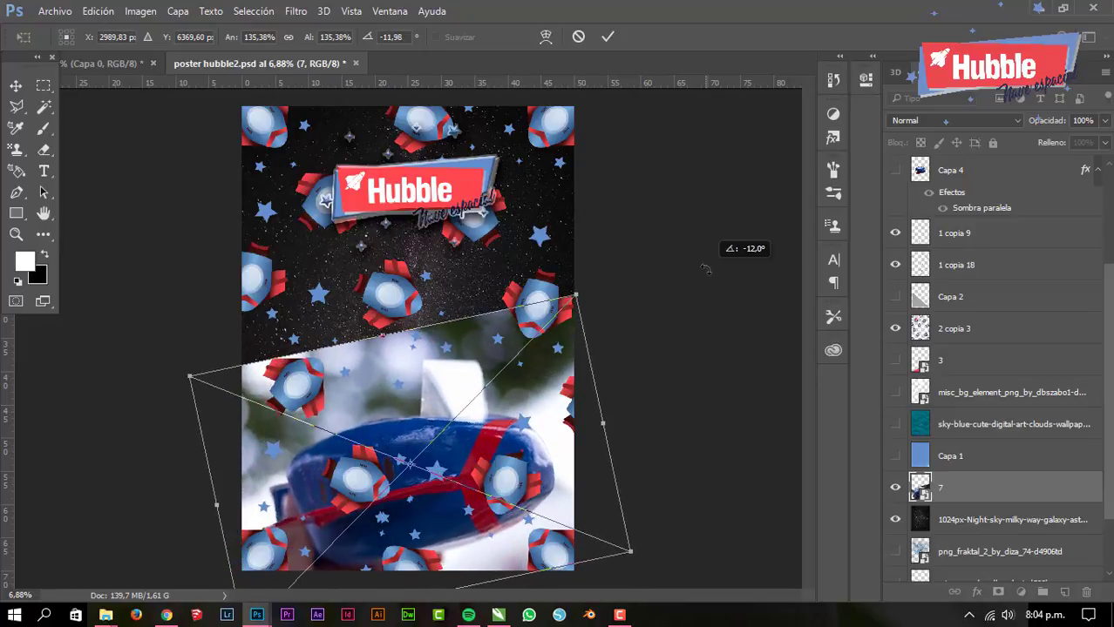
mouse_move(537, 397)
mouse_down()
mouse_move(542, 387)
mouse_move(530, 411)
mouse_up()
key(Return)
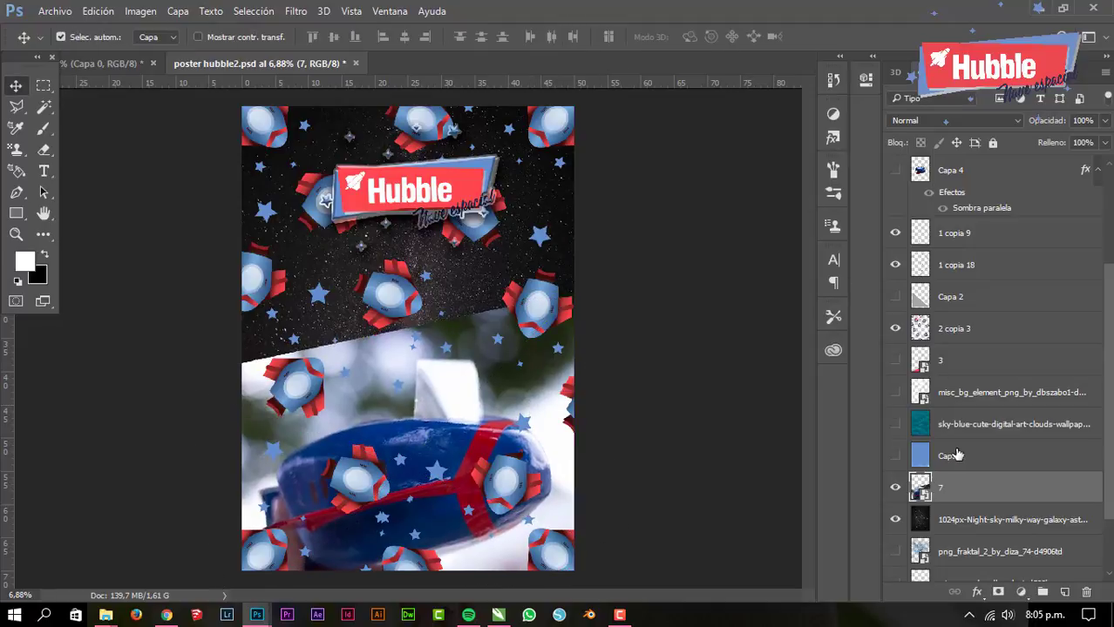
- Hide the ship pattern layer 2 copia 3
click(956, 339)
click(896, 334)
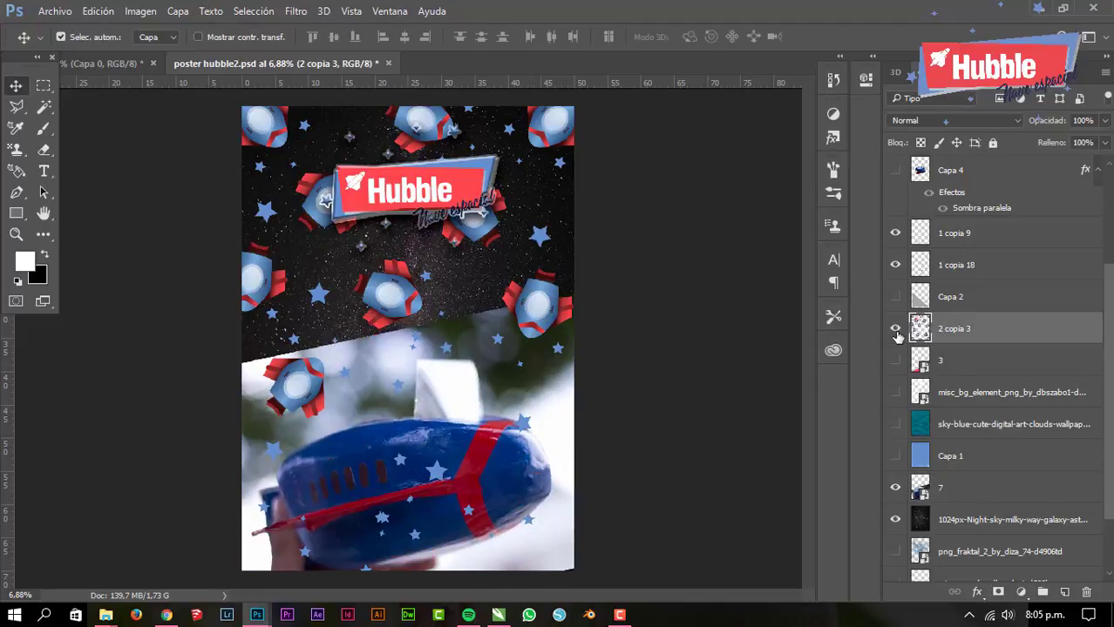
click(896, 333)
click(897, 335)
- Move photo layer 7 above the star layers 1 copia 9 and 1 copia 18
click(896, 266)
click(897, 265)
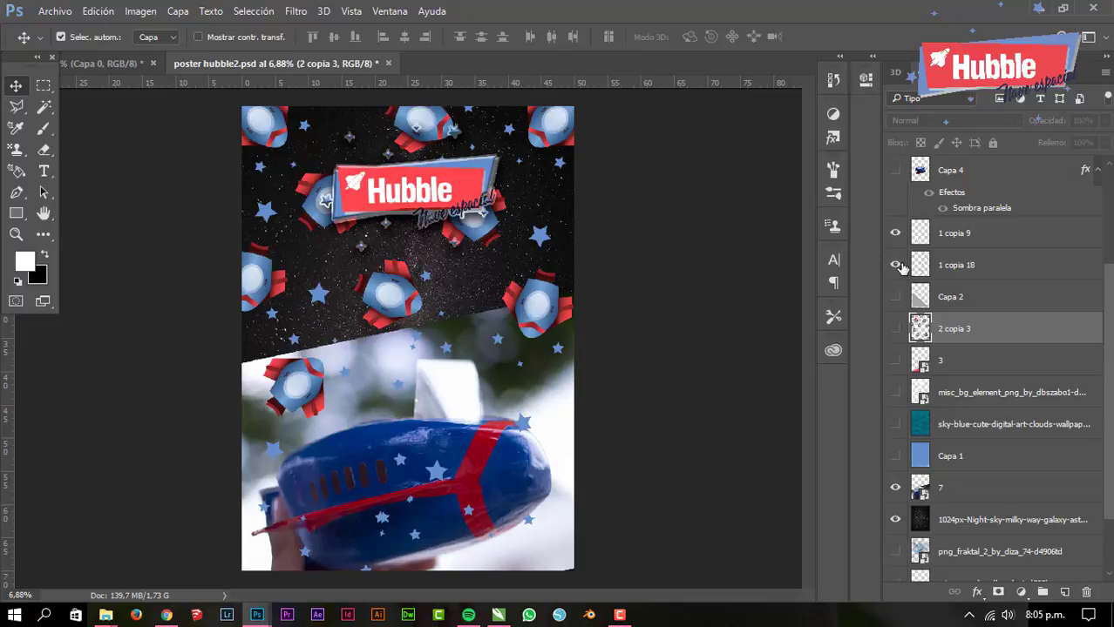
click(897, 265)
click(896, 265)
click(953, 264)
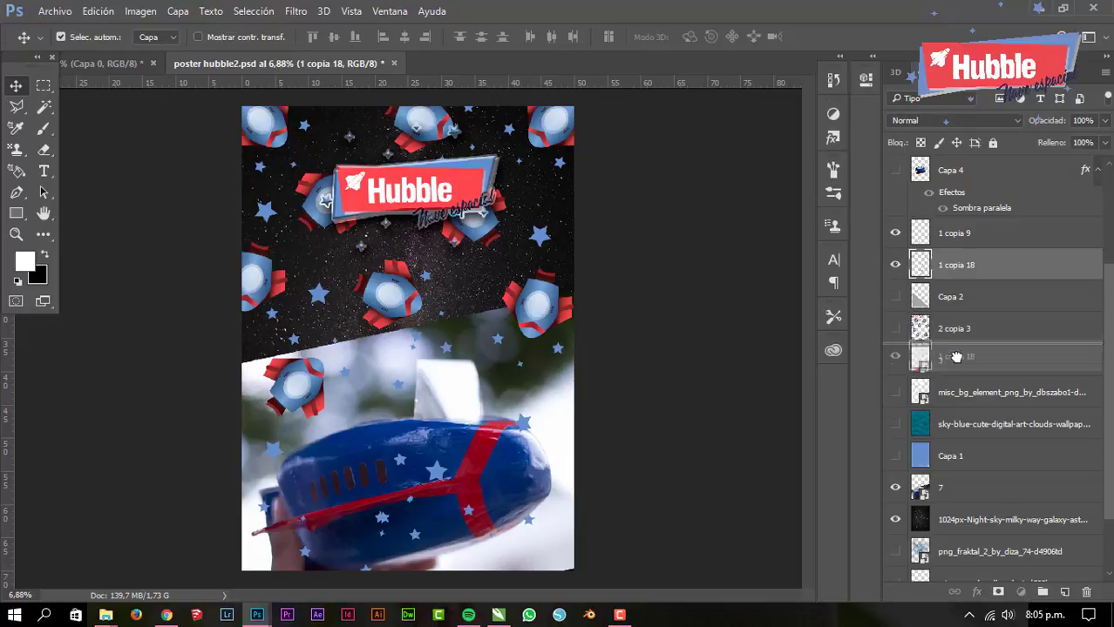
drag(946, 490, 906, 175)
click(897, 172)
click(896, 172)
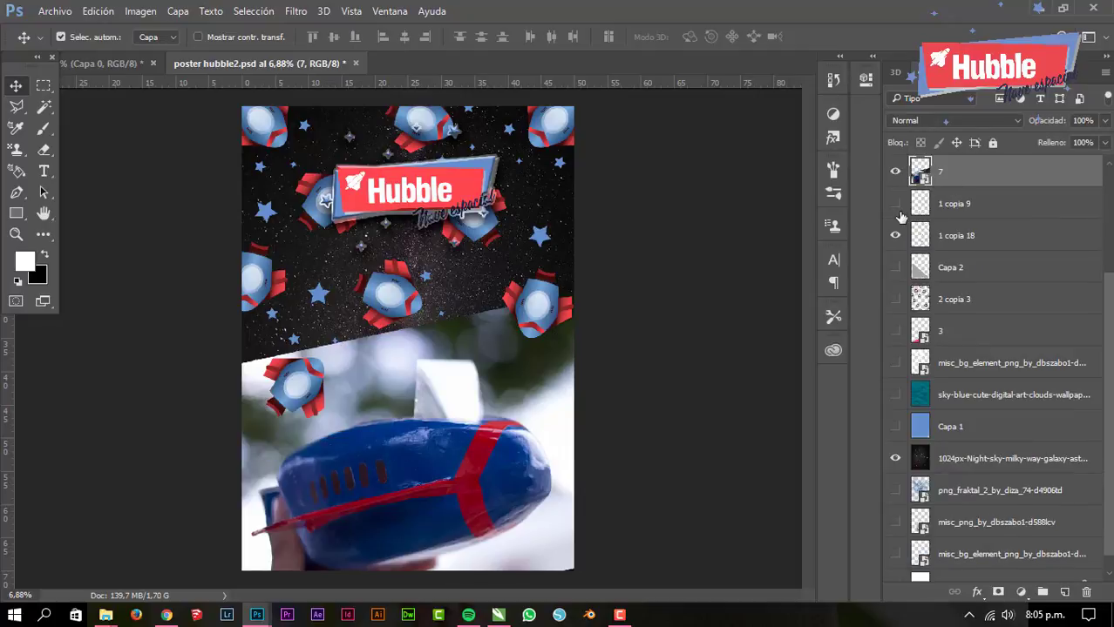
- Rasterize photo layer 7 and fade its upper edge into the sky with a 1811 px Eraser at 21% opacity
click(43, 149)
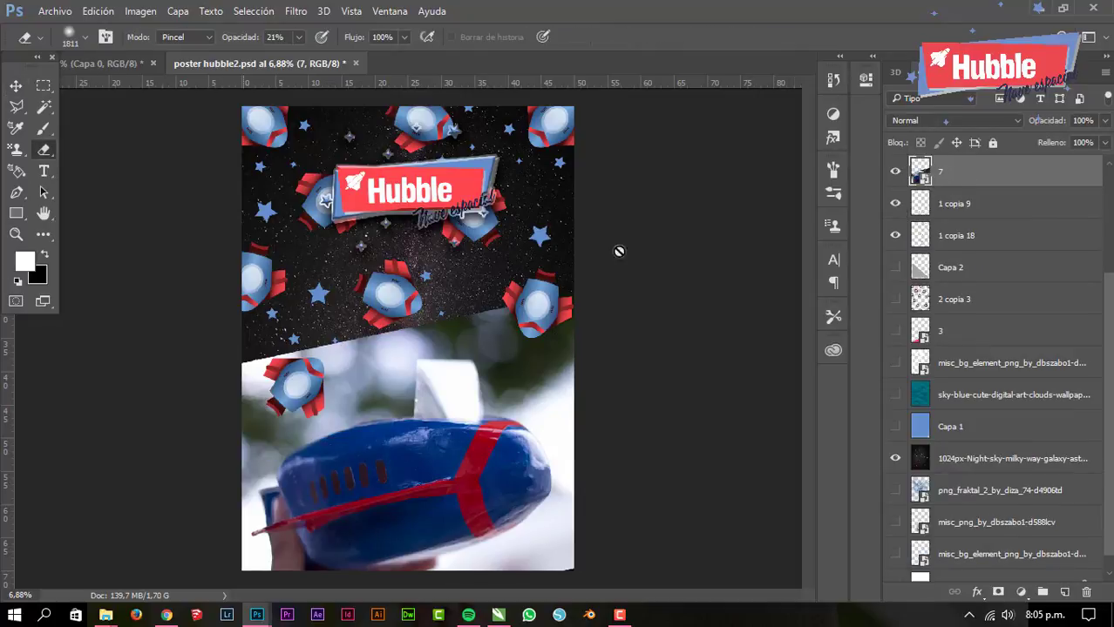
right_click(946, 165)
key(Escape)
mouse_move(247, 348)
mouse_down()
mouse_move(540, 287)
mouse_move(436, 292)
mouse_up()
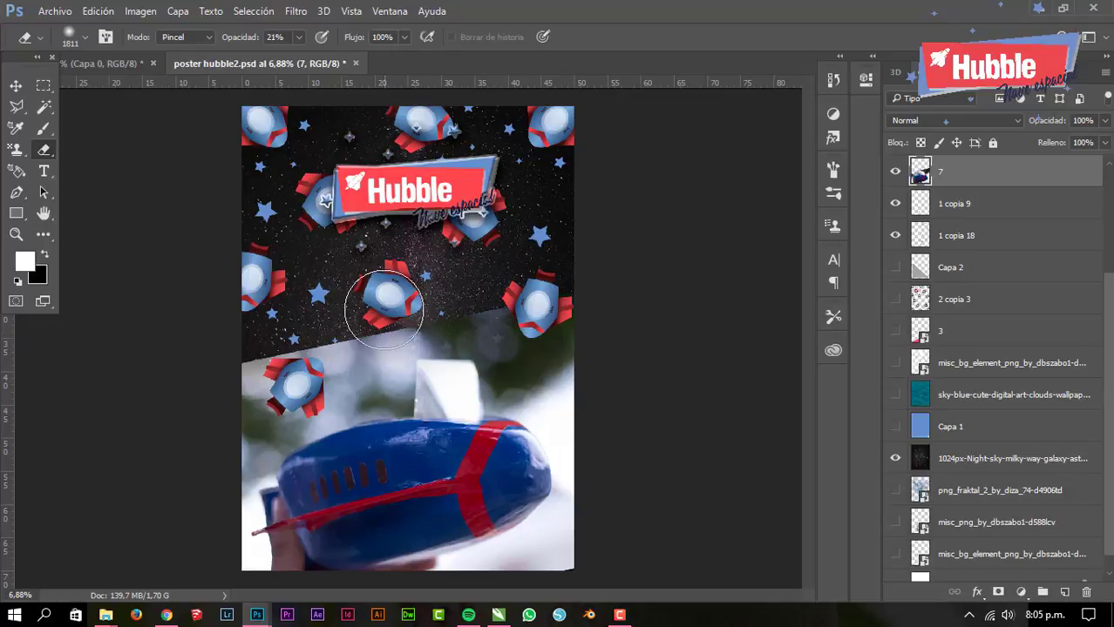
drag(235, 358, 257, 357)
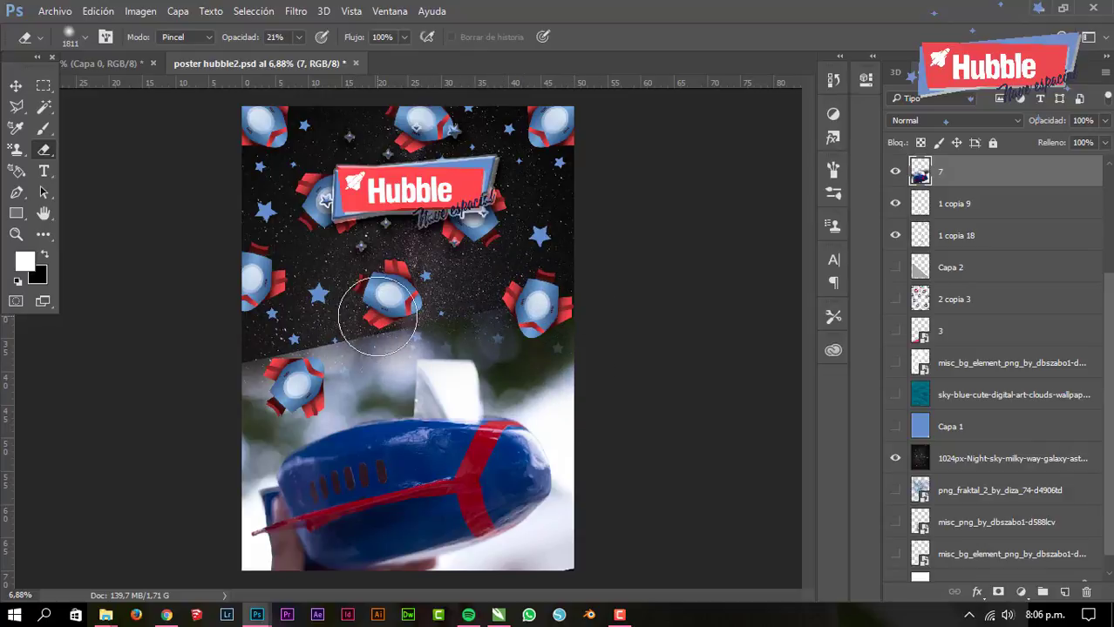
mouse_move(383, 310)
mouse_down()
mouse_move(367, 337)
mouse_move(382, 315)
mouse_move(352, 337)
mouse_move(237, 352)
mouse_move(267, 350)
mouse_move(252, 329)
mouse_move(325, 338)
mouse_move(287, 344)
mouse_move(339, 331)
mouse_move(265, 357)
mouse_up()
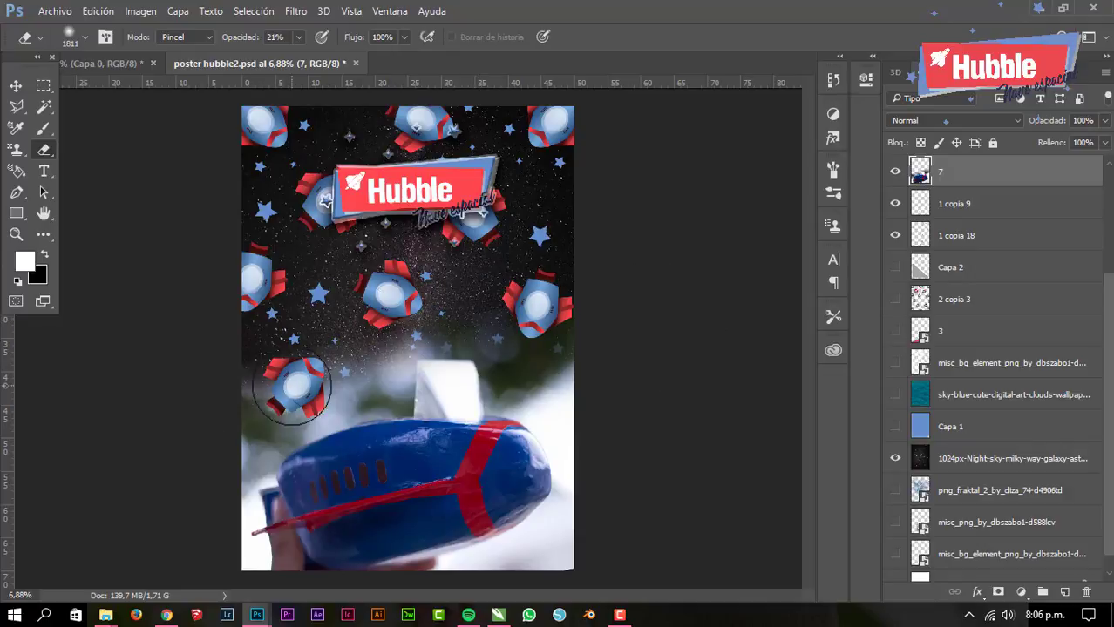
drag(577, 313, 574, 383)
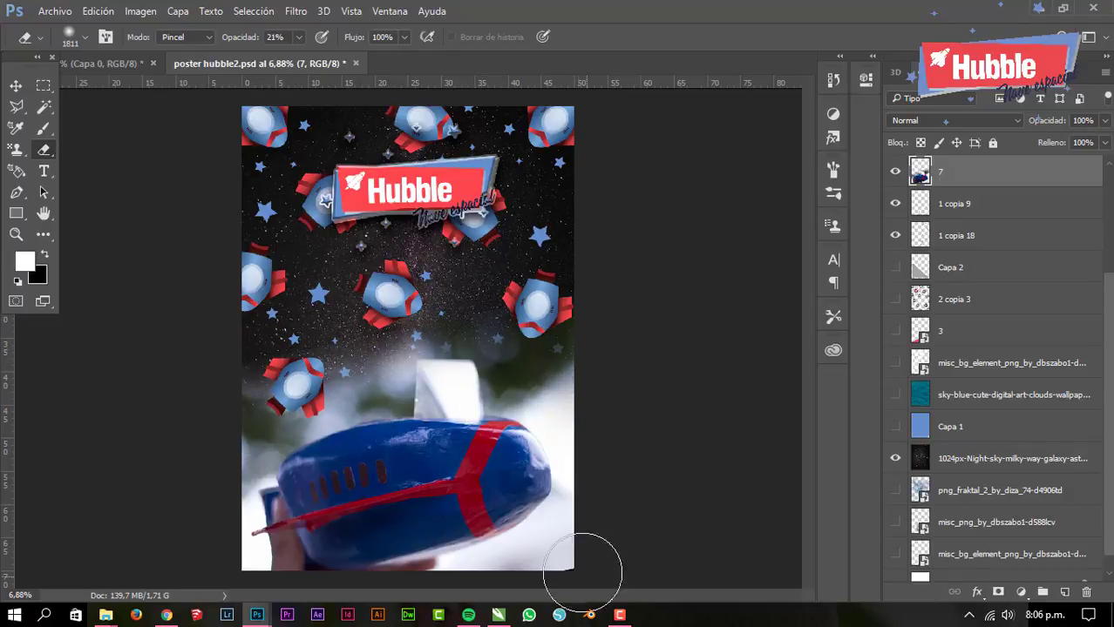
- Duplicate the Night-sky milky way layer and place the copy above photo layer 7
right_click(958, 445)
click(580, 144)
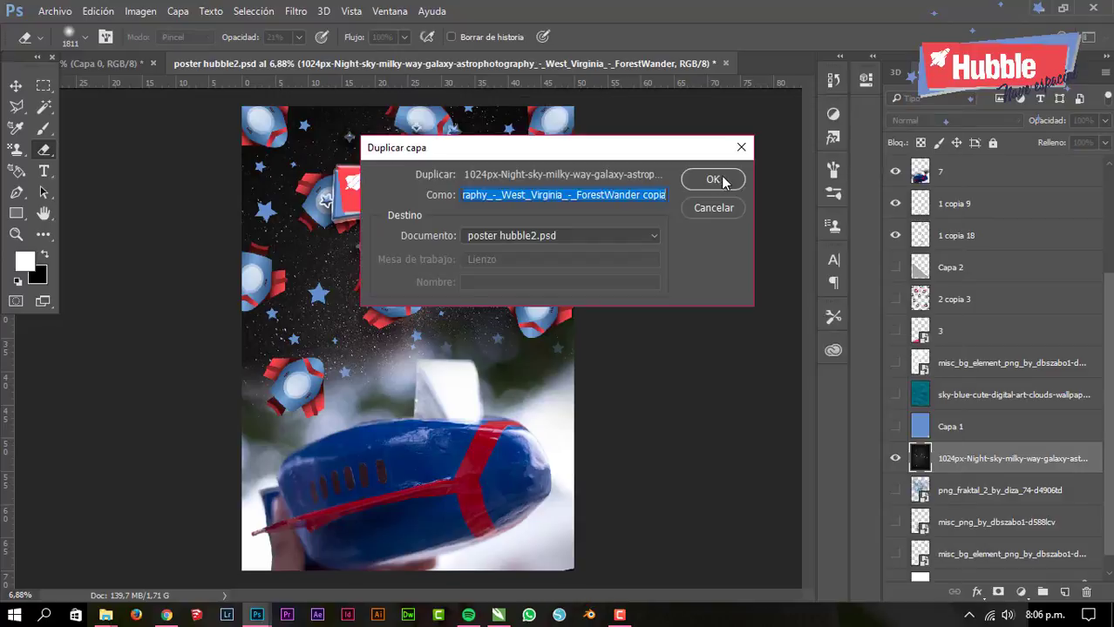
key(Return)
- Compare blending modes on the Night-sky copy, choose Oscurecer, and set its opacity to 40%
click(954, 121)
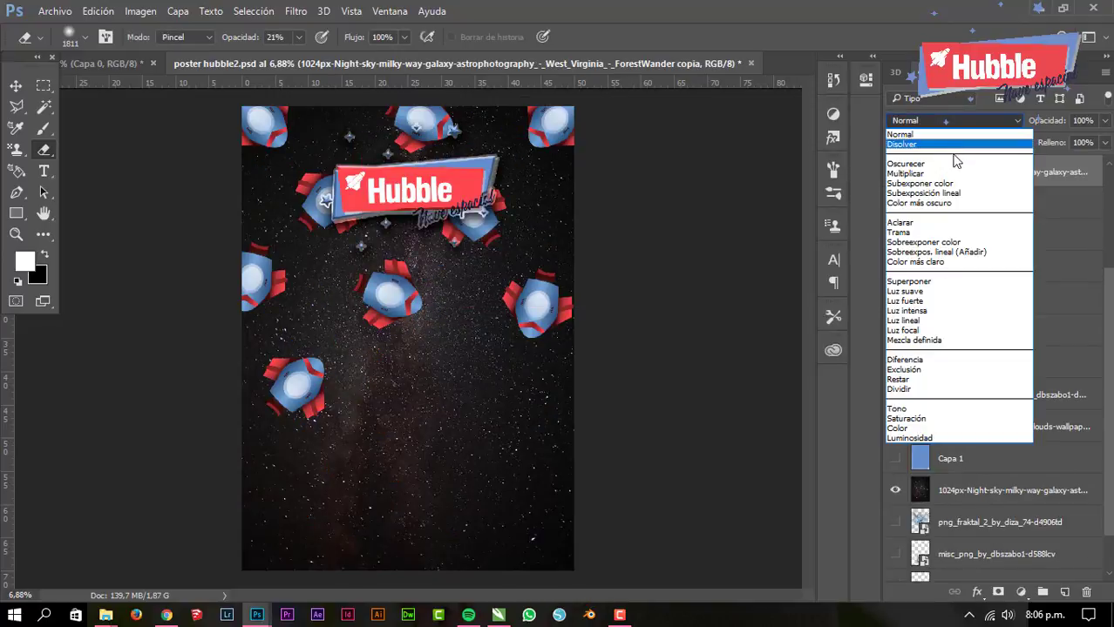
click(906, 219)
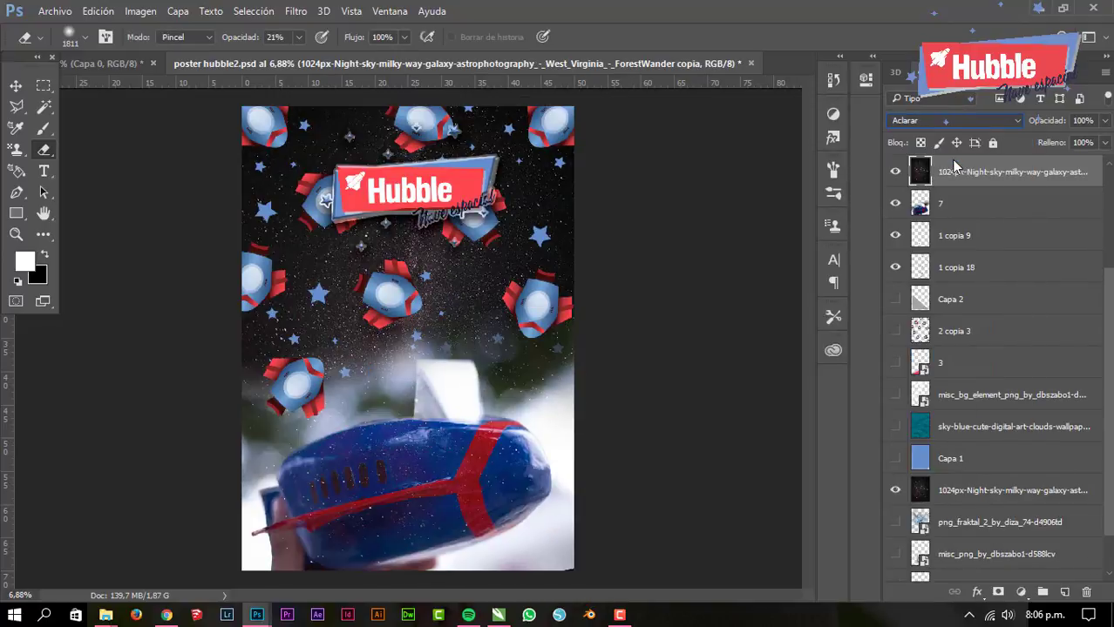
key(Down)
key(Down)
key(Down)
key(Down)
key(Down)
key(Down)
key(Down)
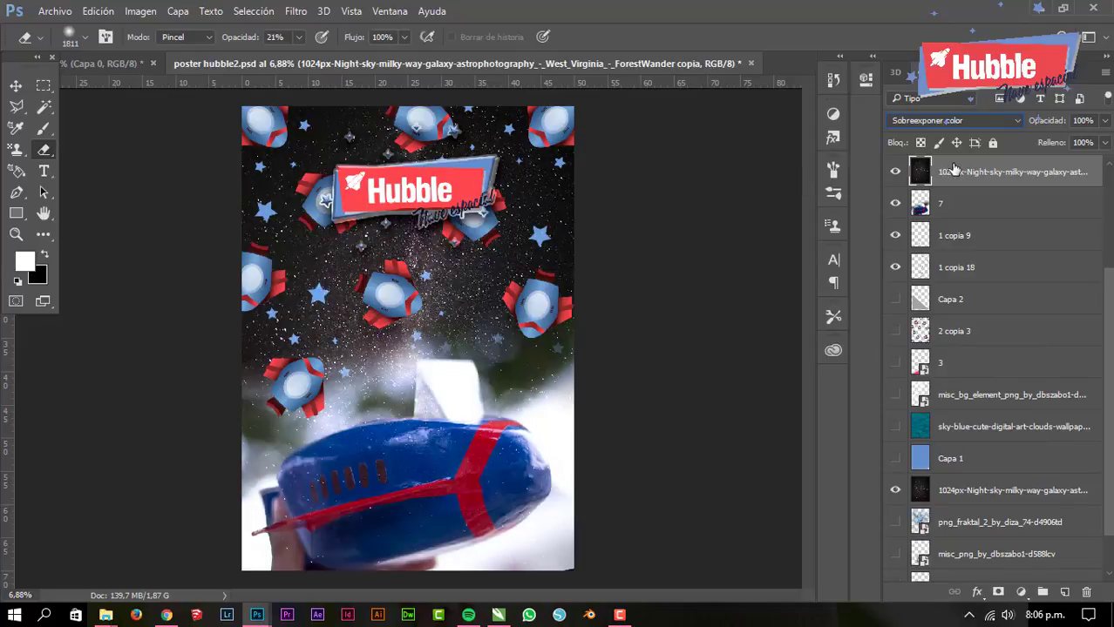
key(Down)
key(Down)
key(Down)
key(Down)
key(Down)
key(Down)
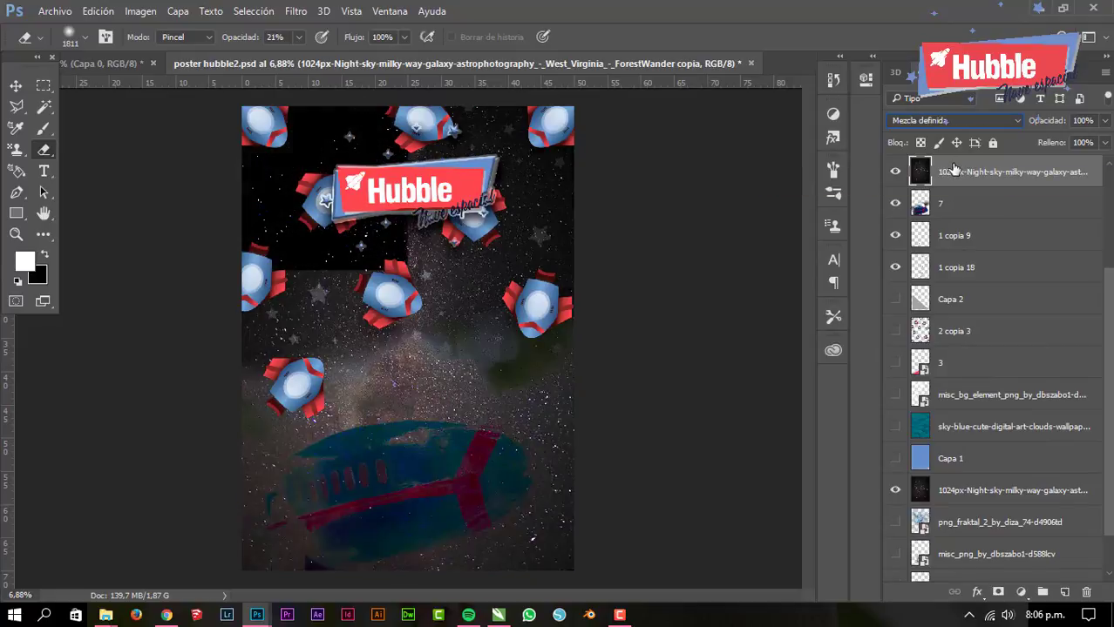
key(Up)
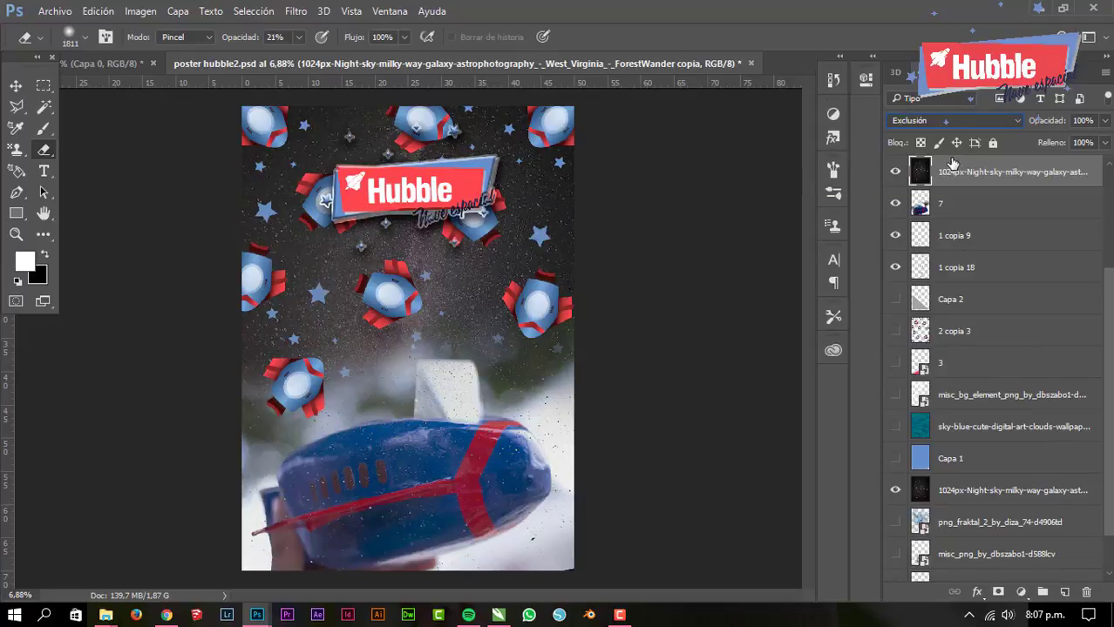
key(Down)
key(Down)
key(Up)
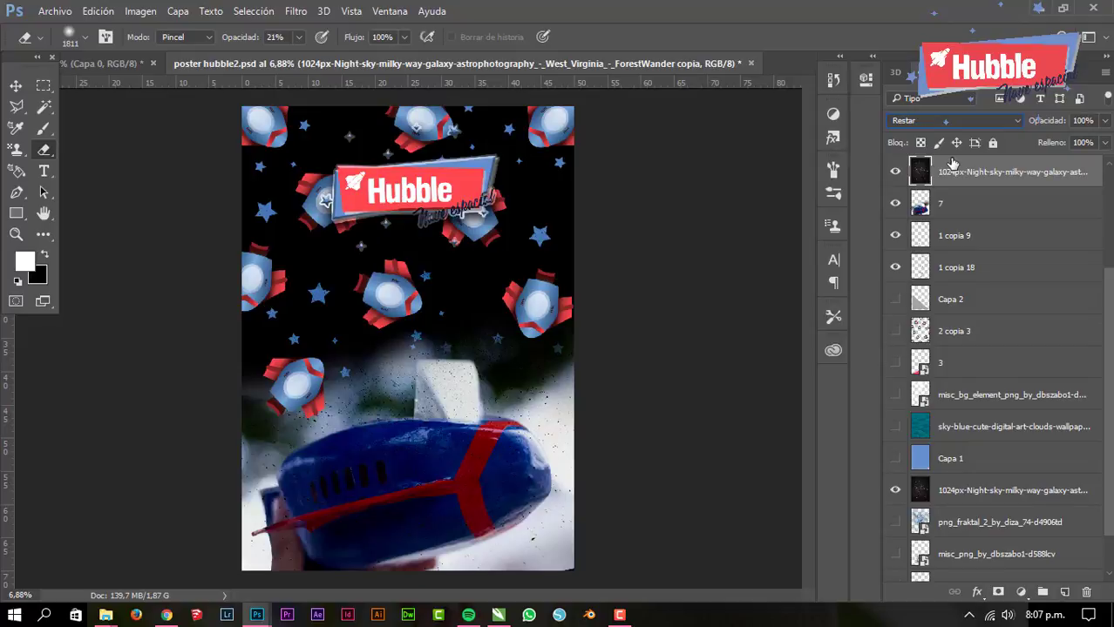
key(Down)
key(o)
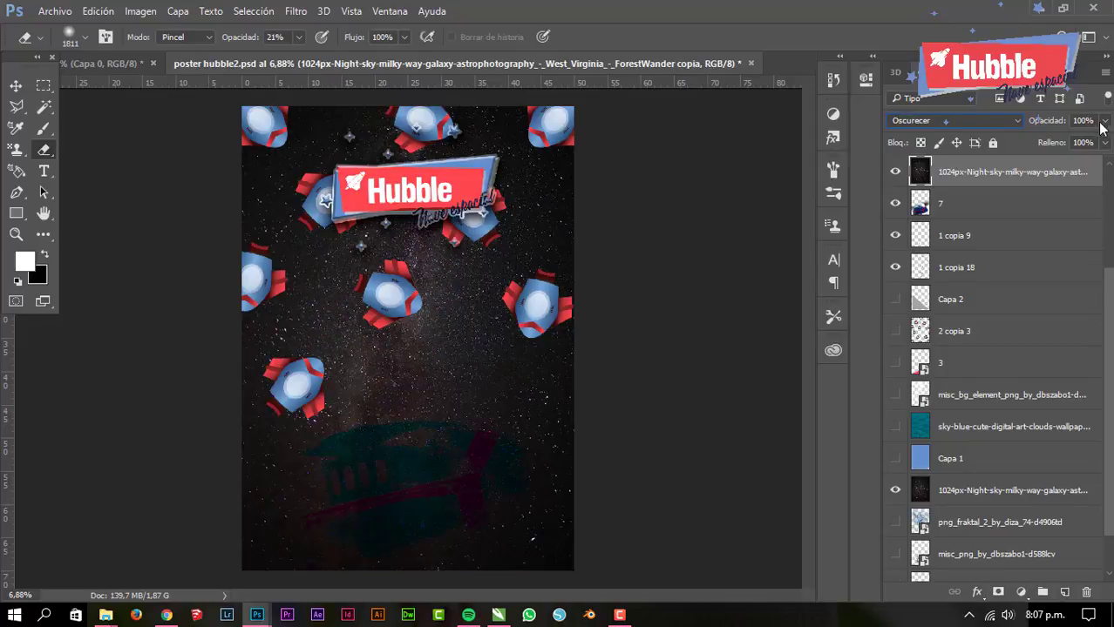
drag(1104, 120, 1056, 136)
- Move the Night-sky copy above logo layer 1 and set its blending mode to Color más oscuro
scroll(974, 177, up, 2)
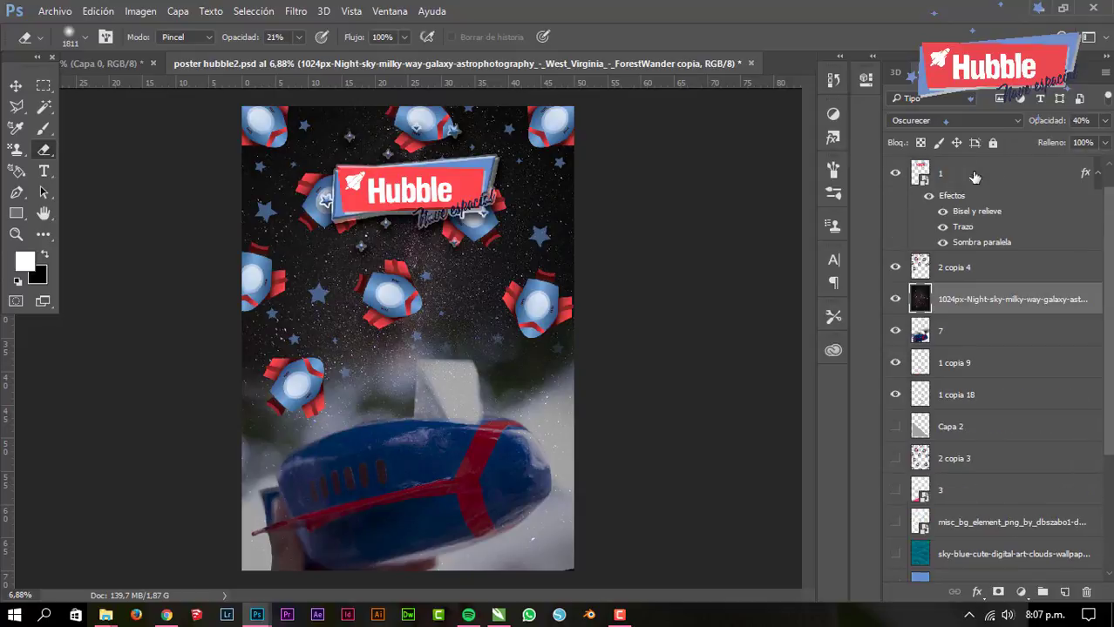
drag(972, 174, 974, 174)
click(967, 120)
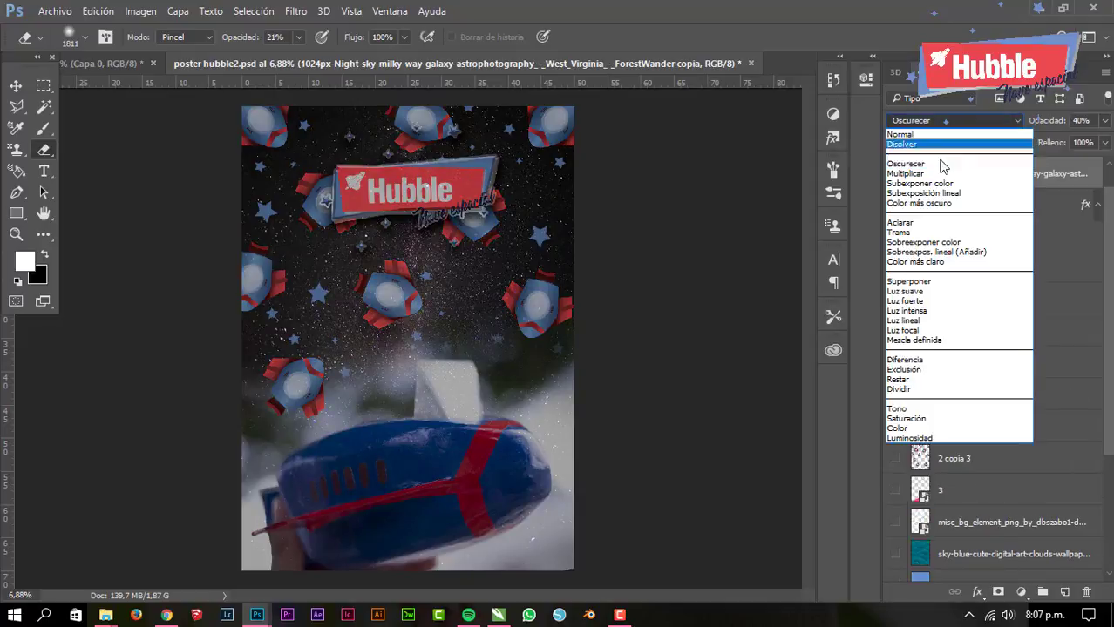
click(939, 165)
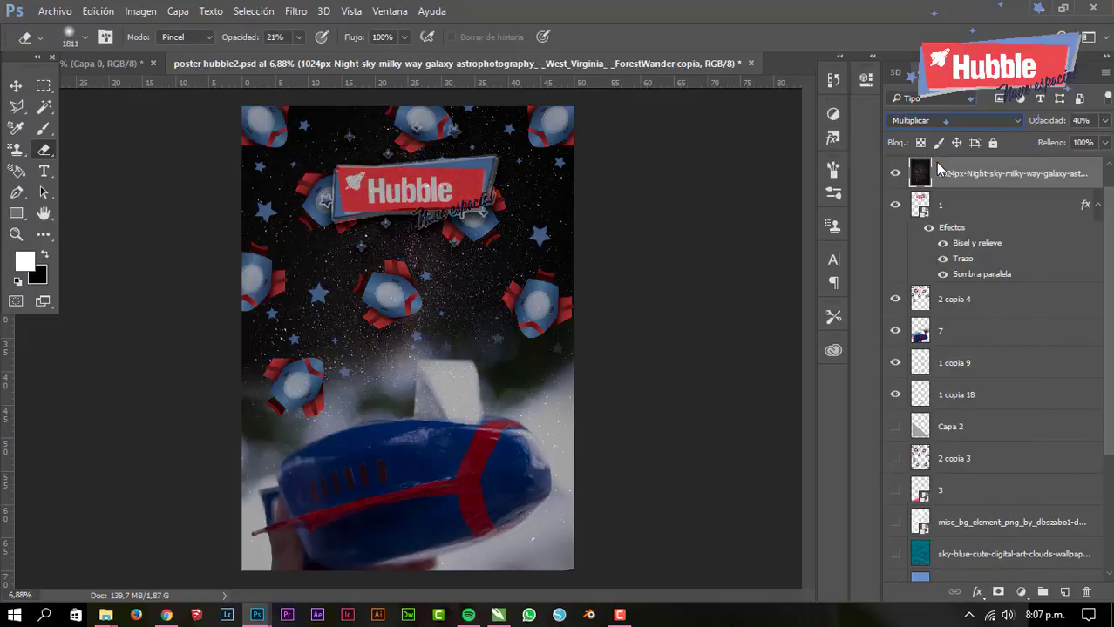
key(Down)
key(Down)
key(Down)
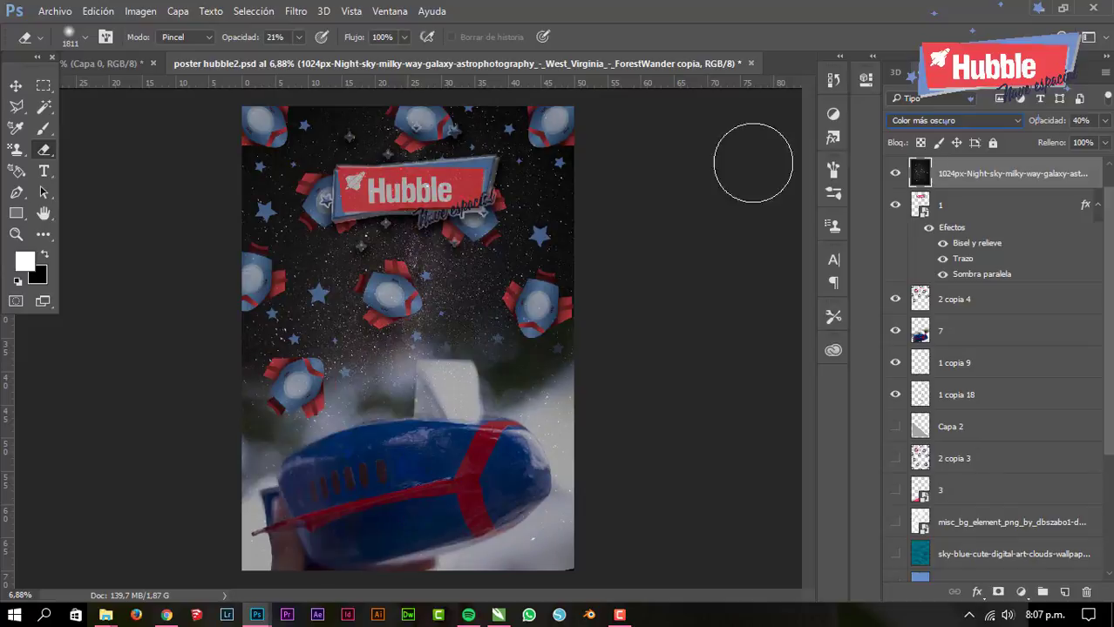
key(v)
click(954, 330)
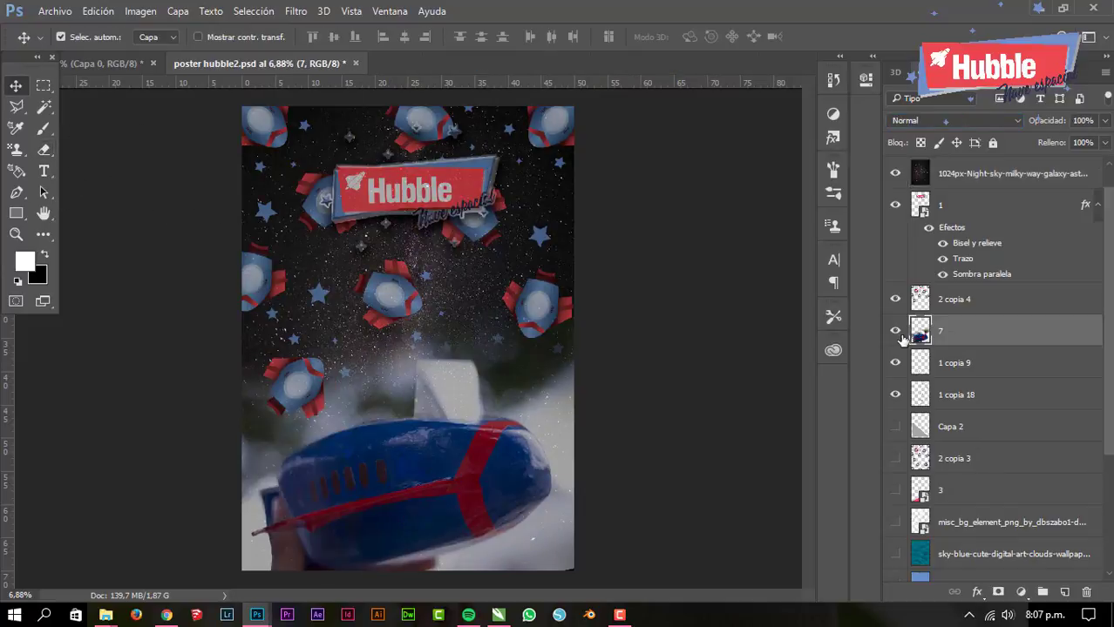
right_click(957, 330)
click(688, 177)
key(Return)
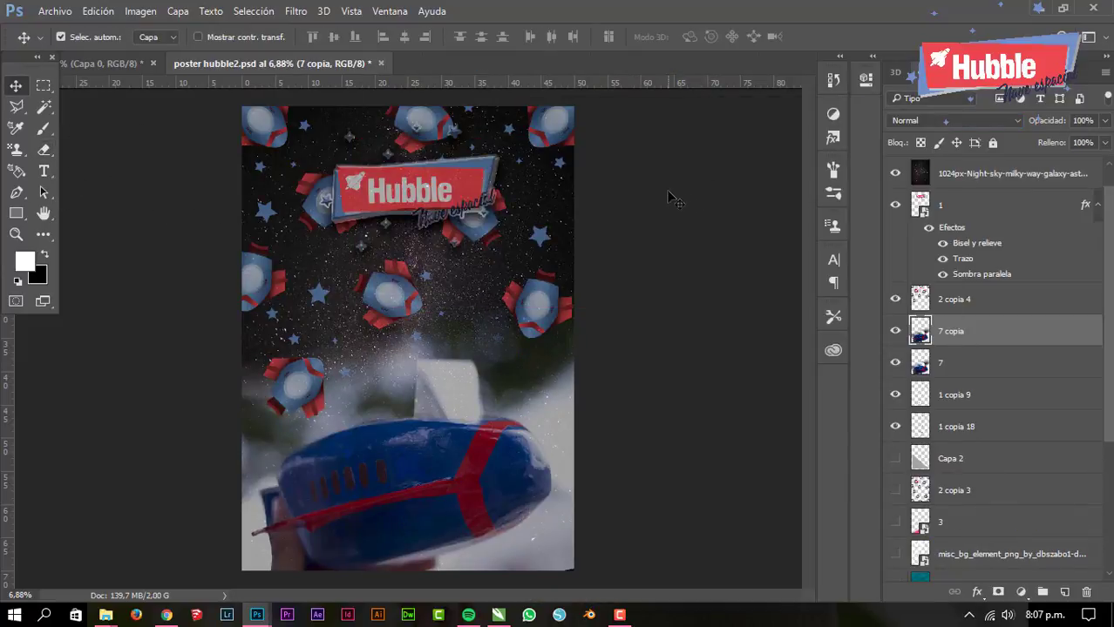
key(Delete)
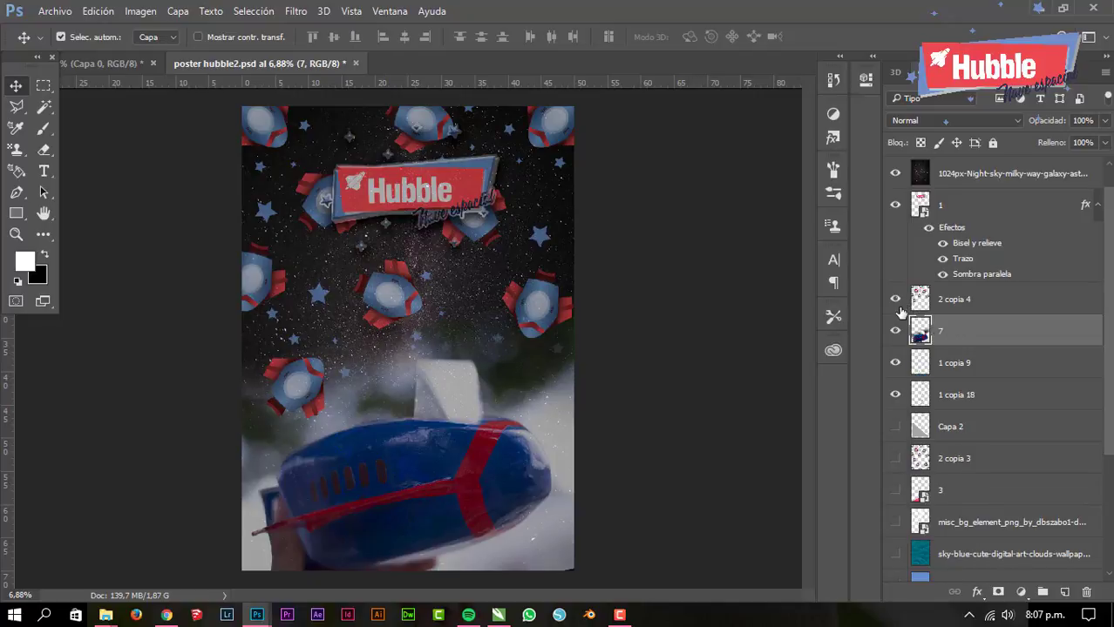
- Move logo layer 1 above the Night-sky copy
click(898, 207)
click(897, 207)
drag(946, 206, 969, 170)
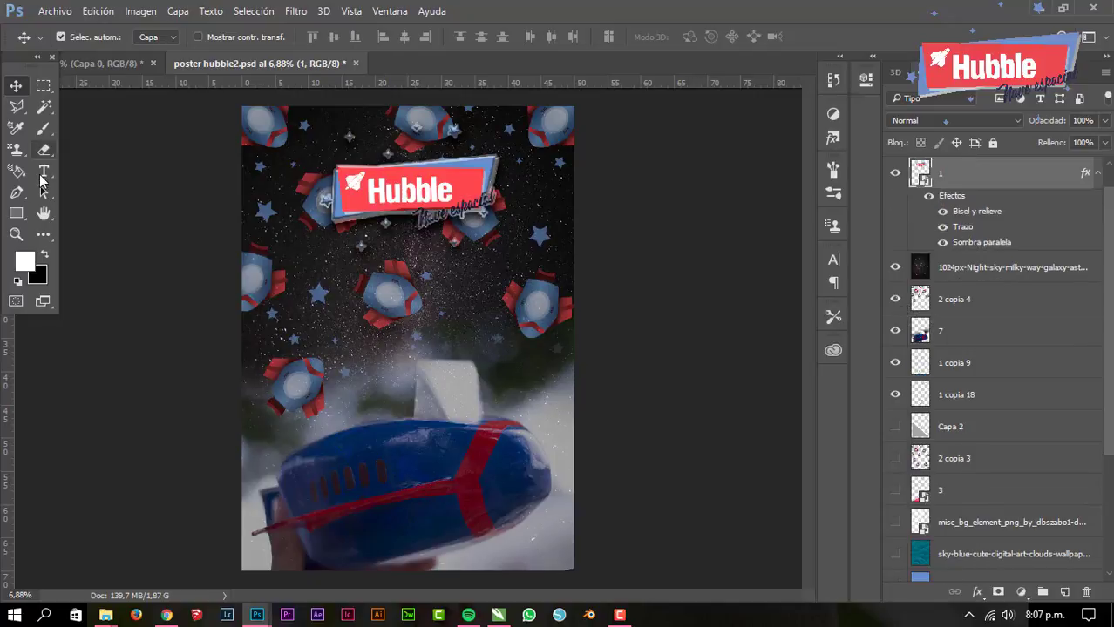
- Save the poster and show the sky-blue clouds wallpaper layer
click(54, 11)
click(61, 172)
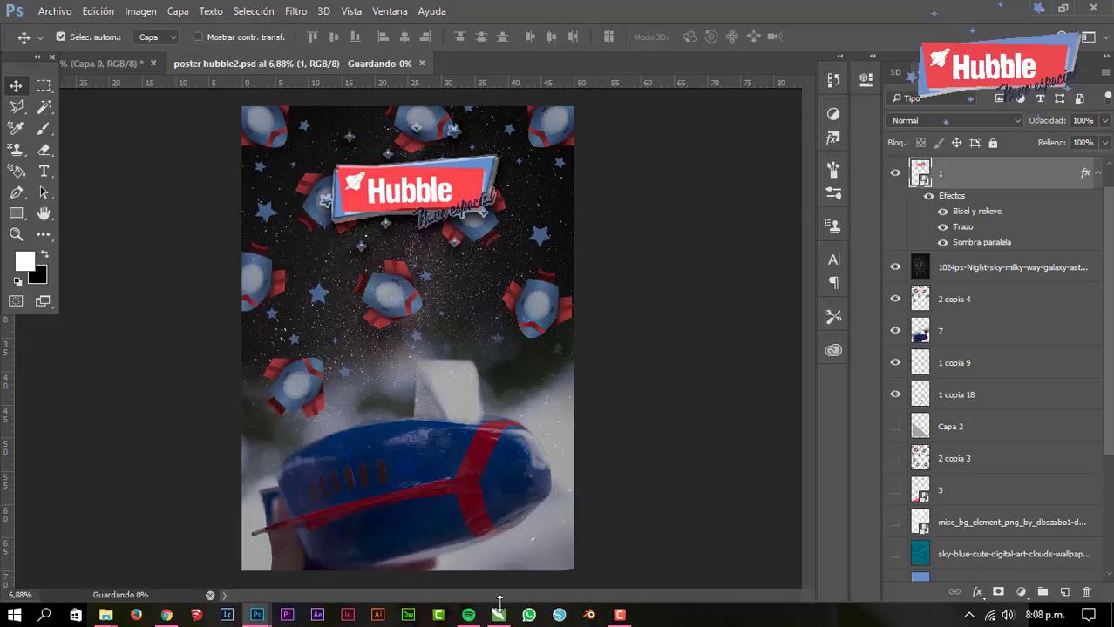
click(895, 554)
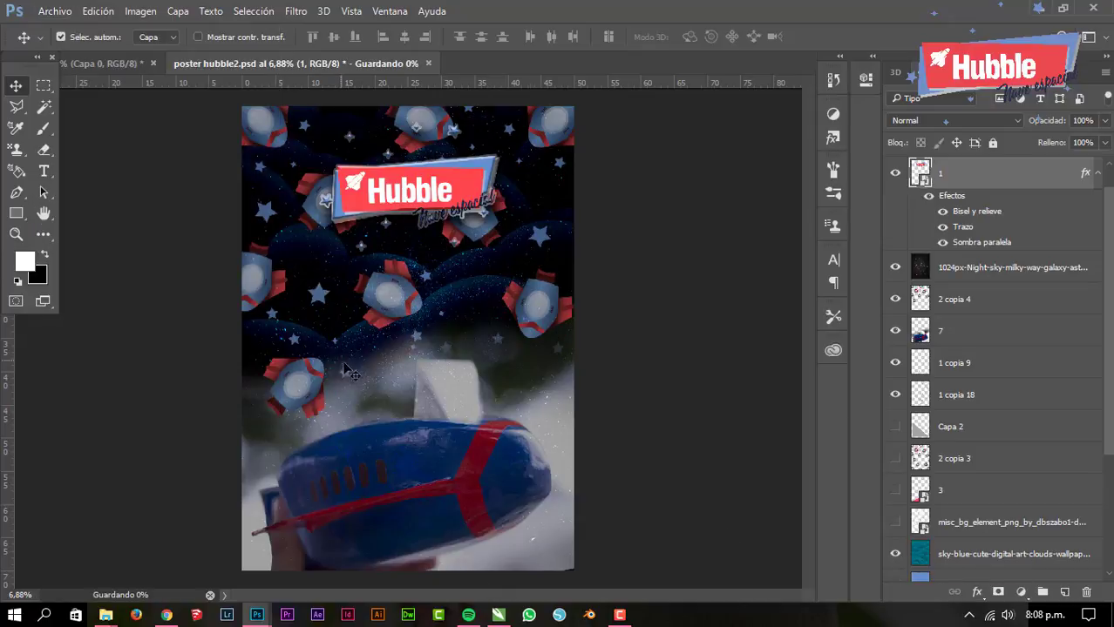
click(915, 556)
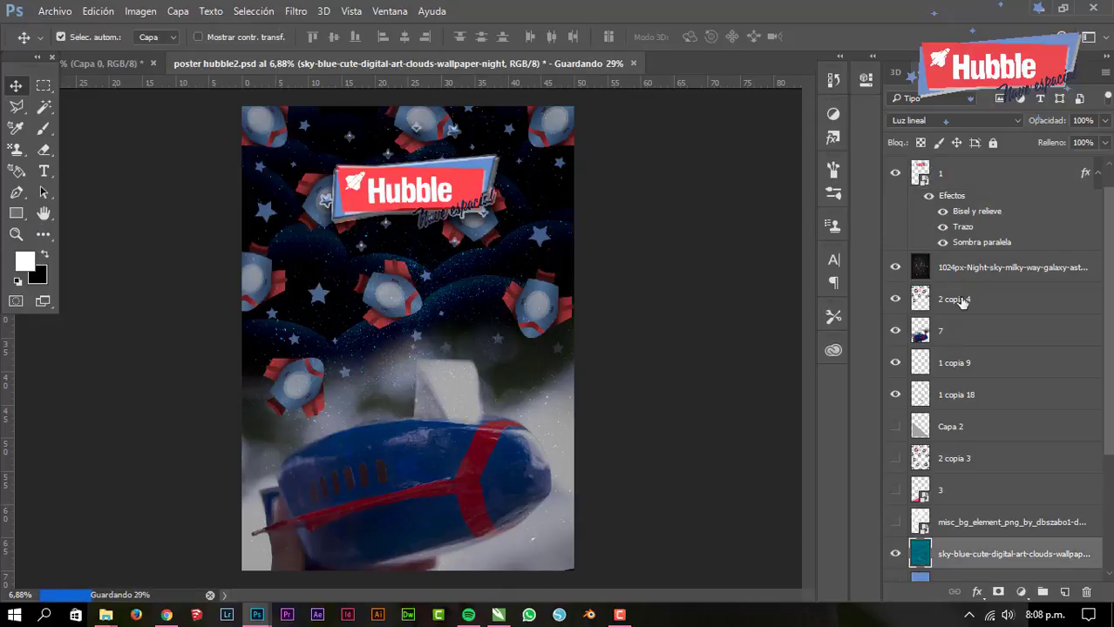
- Soften the upper edge of photo layer 7 further with the Eraser at 21% opacity, enlarging the brush to 495 px
click(950, 331)
click(44, 149)
click(85, 39)
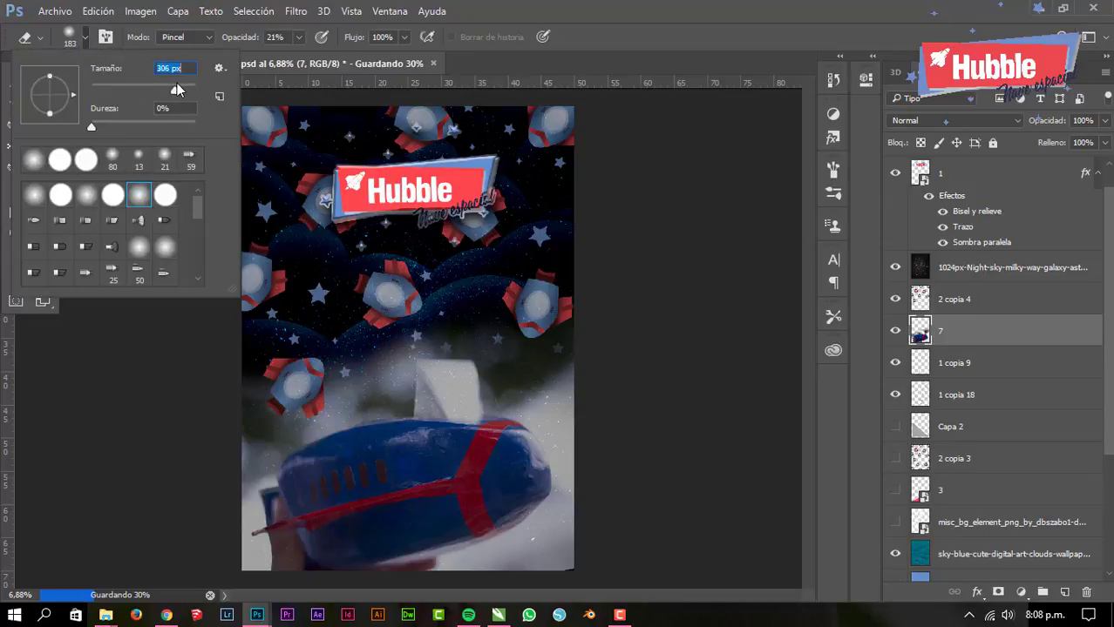
click(256, 373)
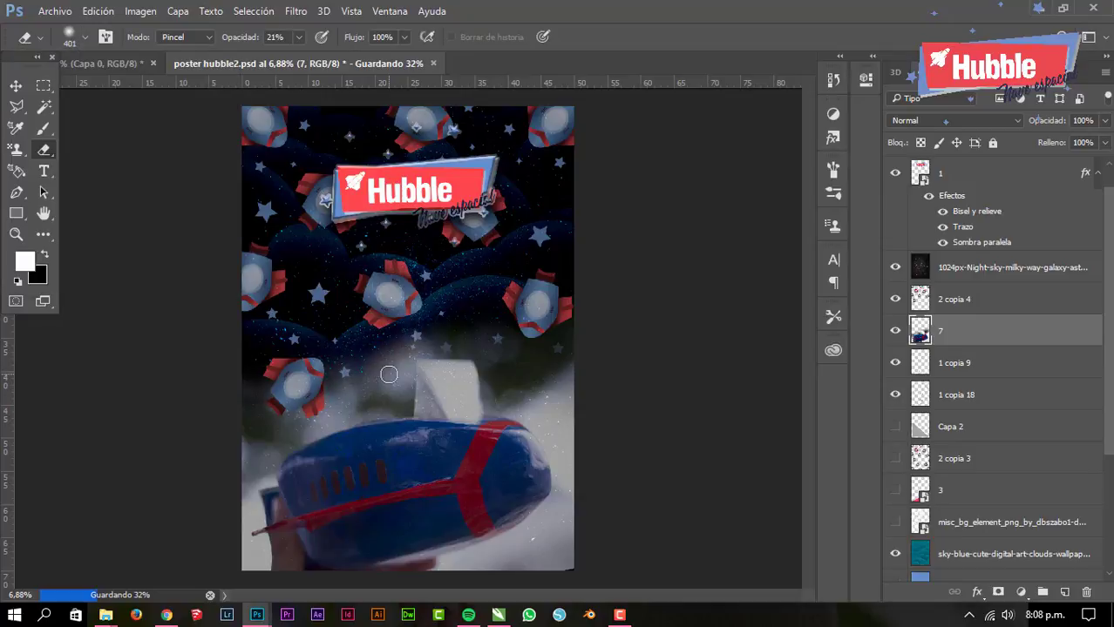
click(85, 39)
click(406, 330)
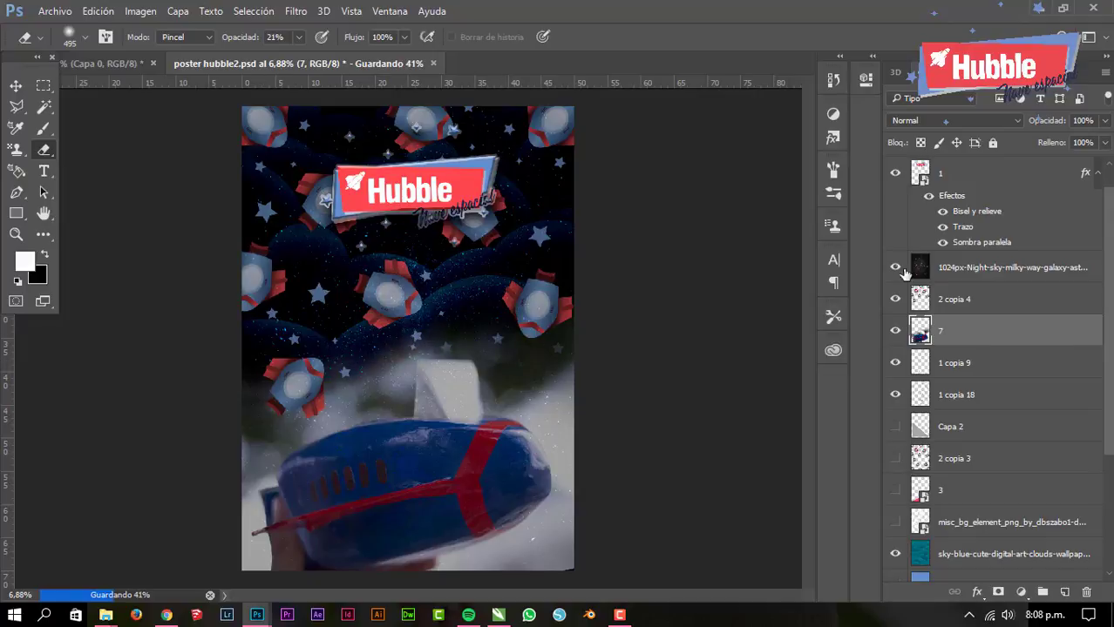
click(895, 555)
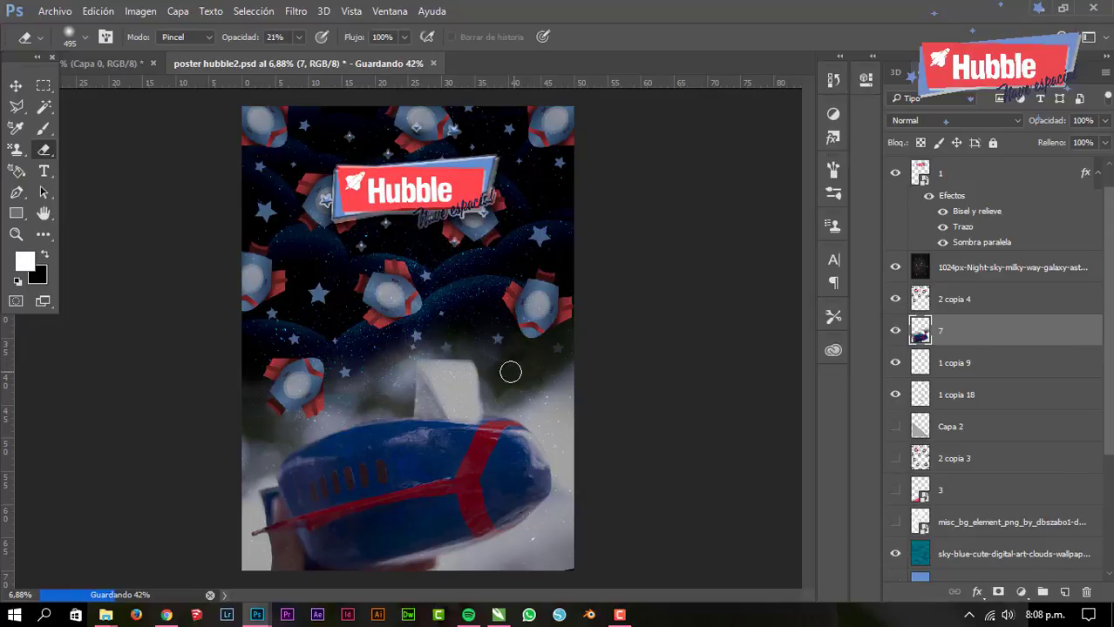
- Set the Eraser to 10% opacity and 900 px, and fade the edges of photo layer 7 around the toy ship
drag(296, 39, 291, 55)
click(85, 38)
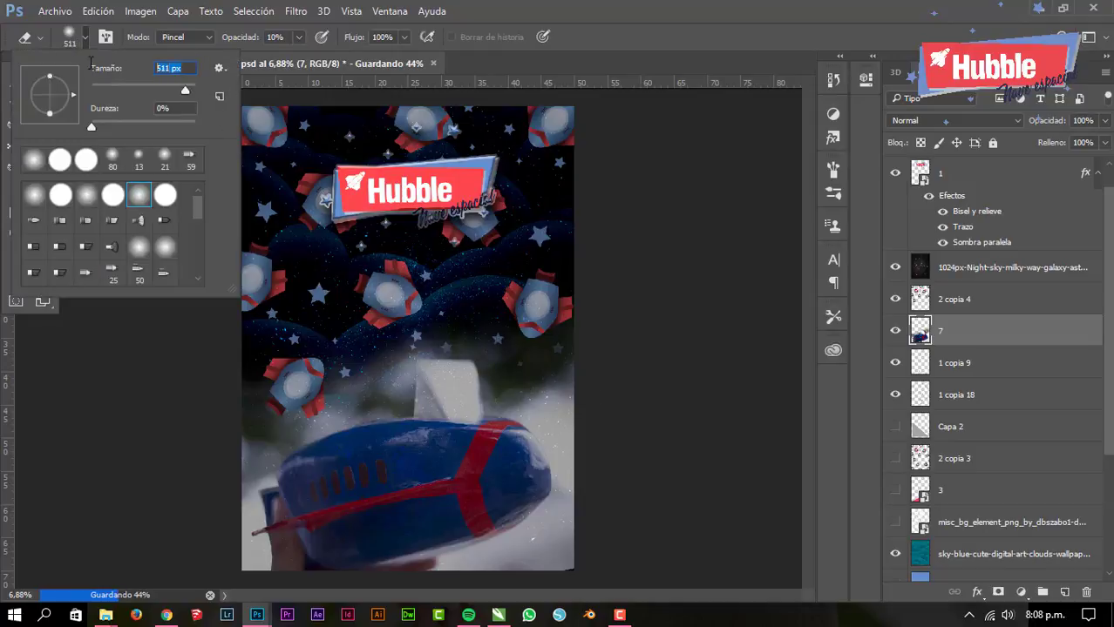
text(900)
key(Return)
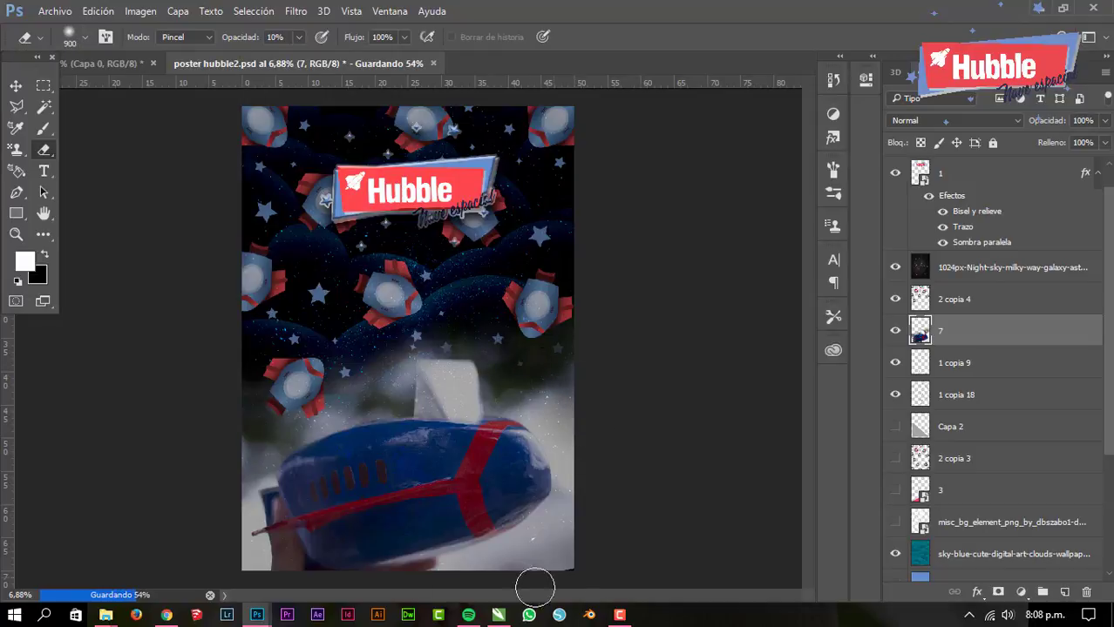
drag(549, 549, 273, 558)
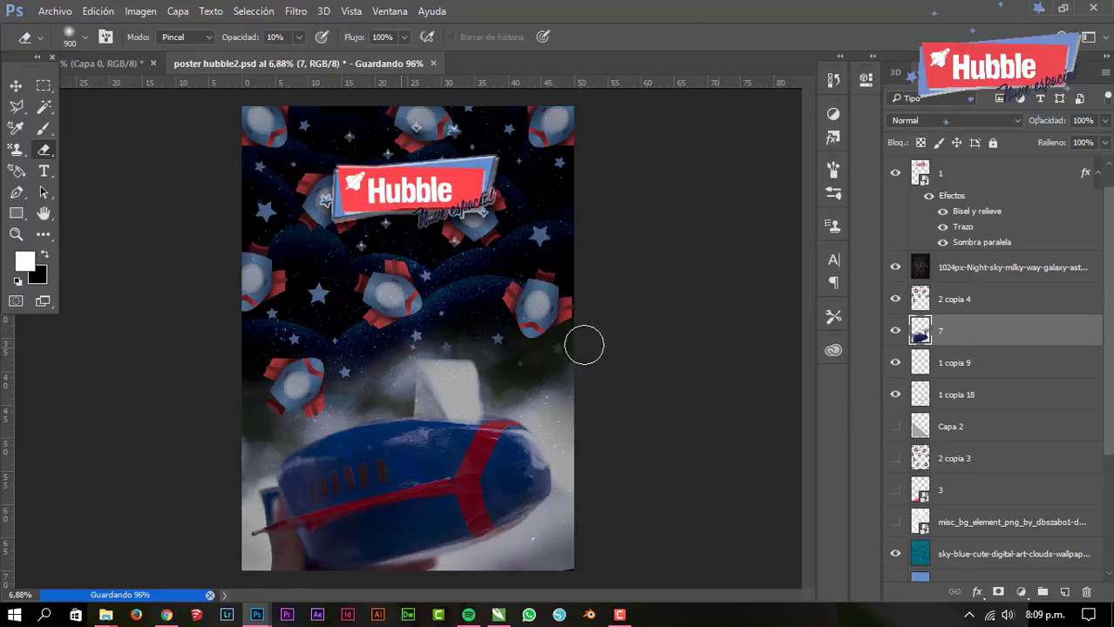
- Check photo layer 7 by toggling its visibility, and move it above logo layer 1
click(895, 331)
click(895, 330)
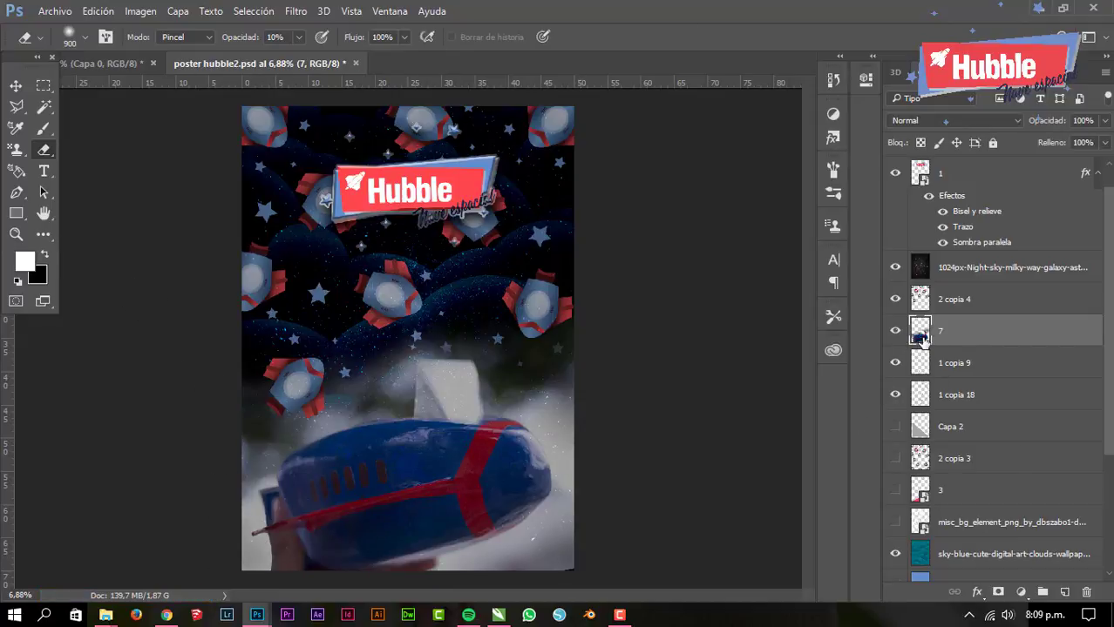
key(ctrl+shift+bracketright)
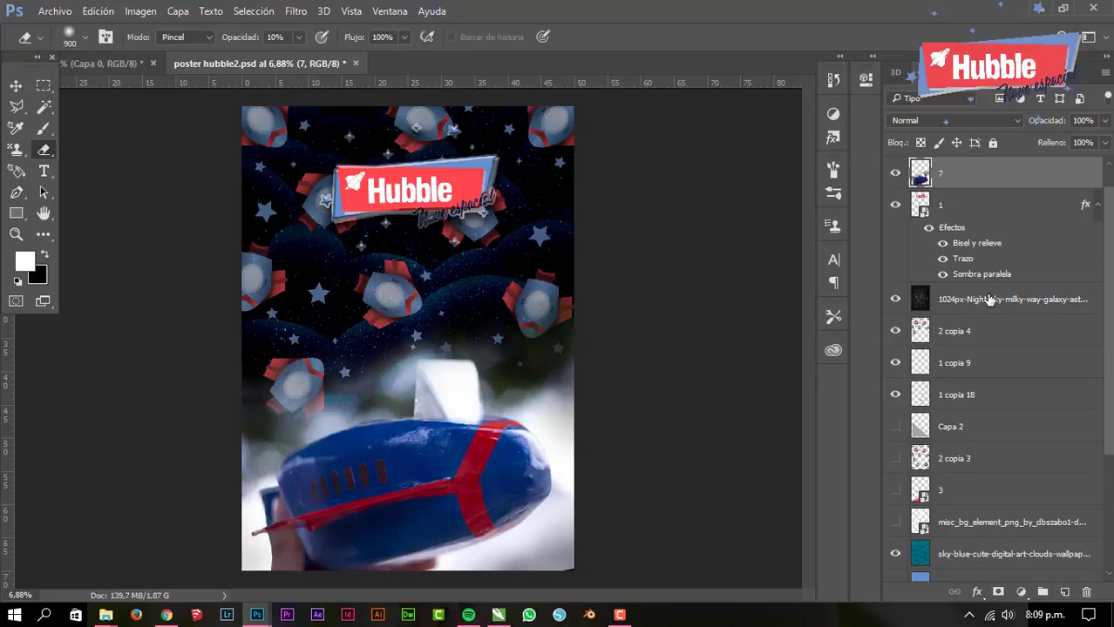
- Try out different blending modes on photo layer 7 and return it to Normal
click(955, 120)
click(934, 165)
key(Down)
key(Down)
key(Down)
key(Down)
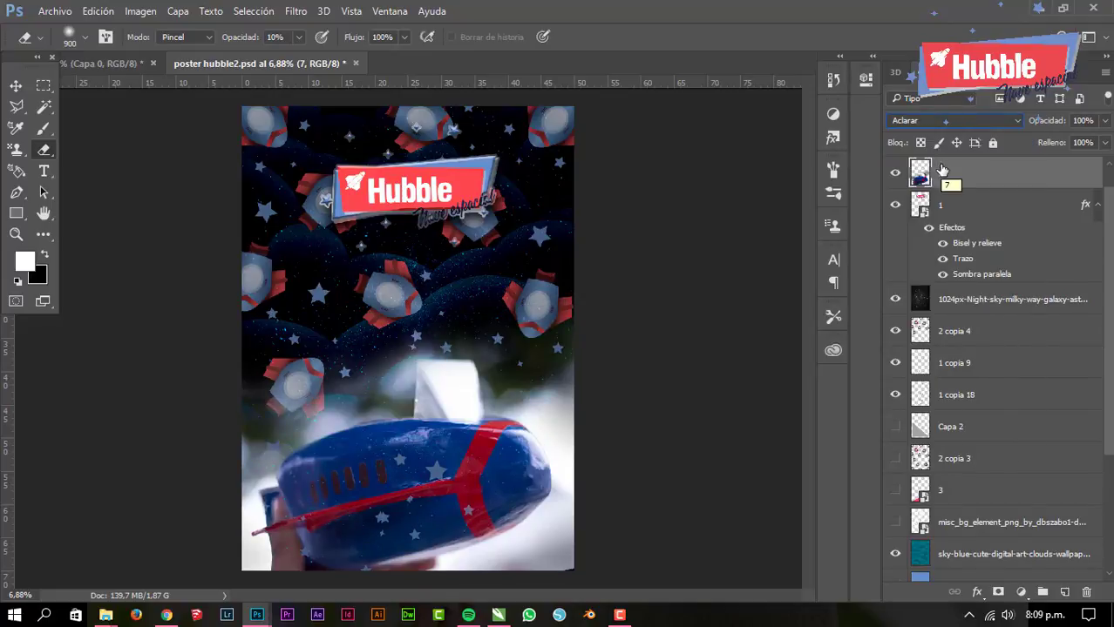
key(Down)
key(Down)
key(Down)
key(Down)
key(Down)
key(Down)
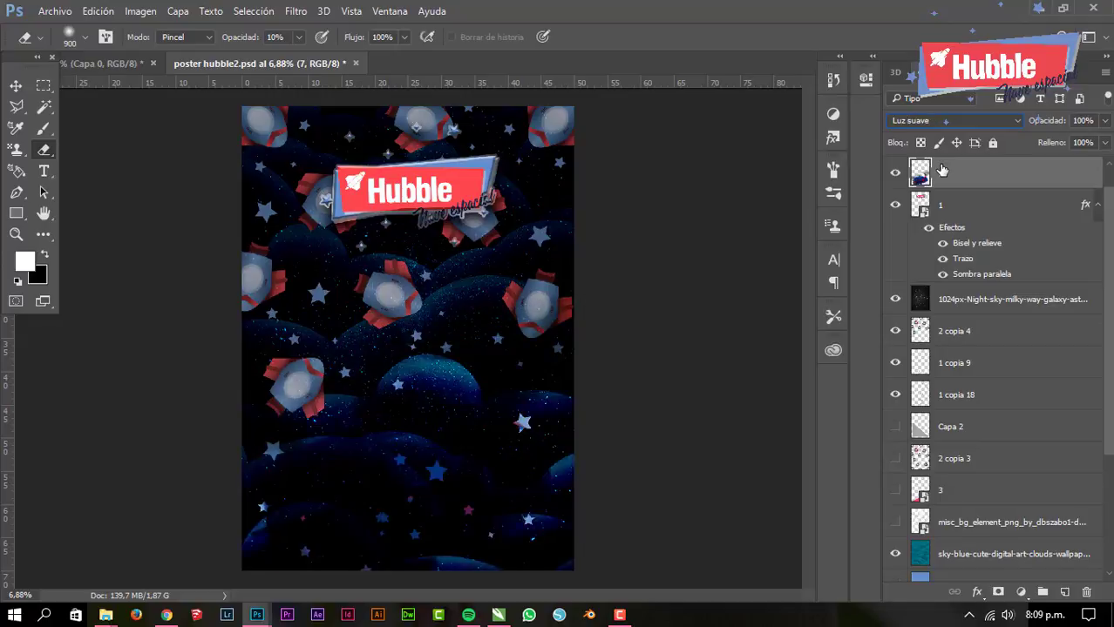
key(Down)
key(Down)
key(Down)
key(Down)
key(Down)
key(Down)
key(Down)
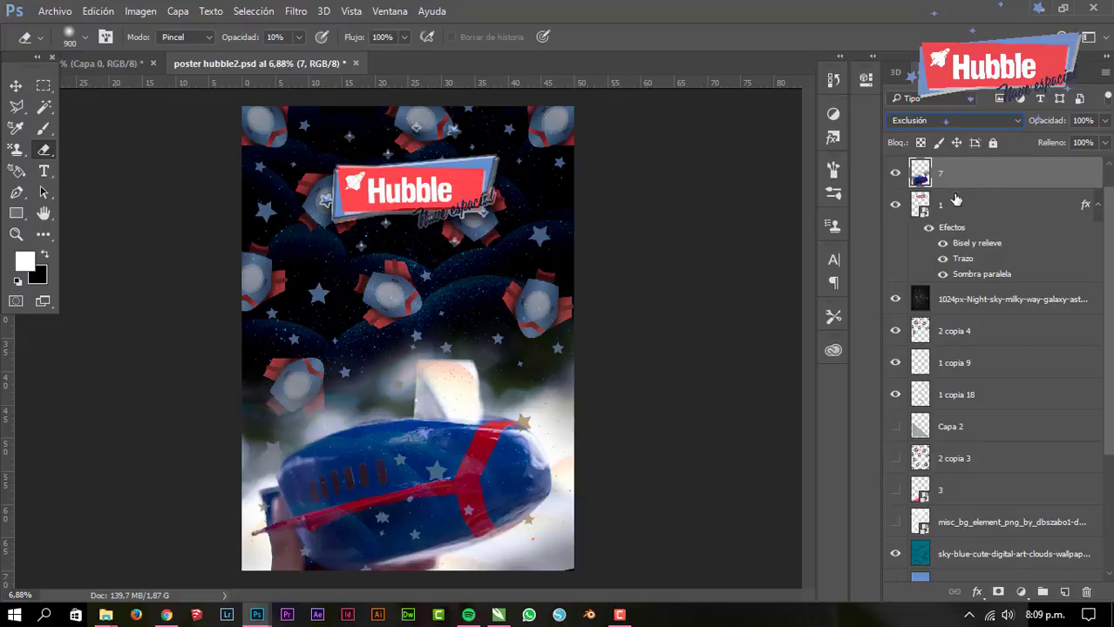
click(938, 124)
click(933, 123)
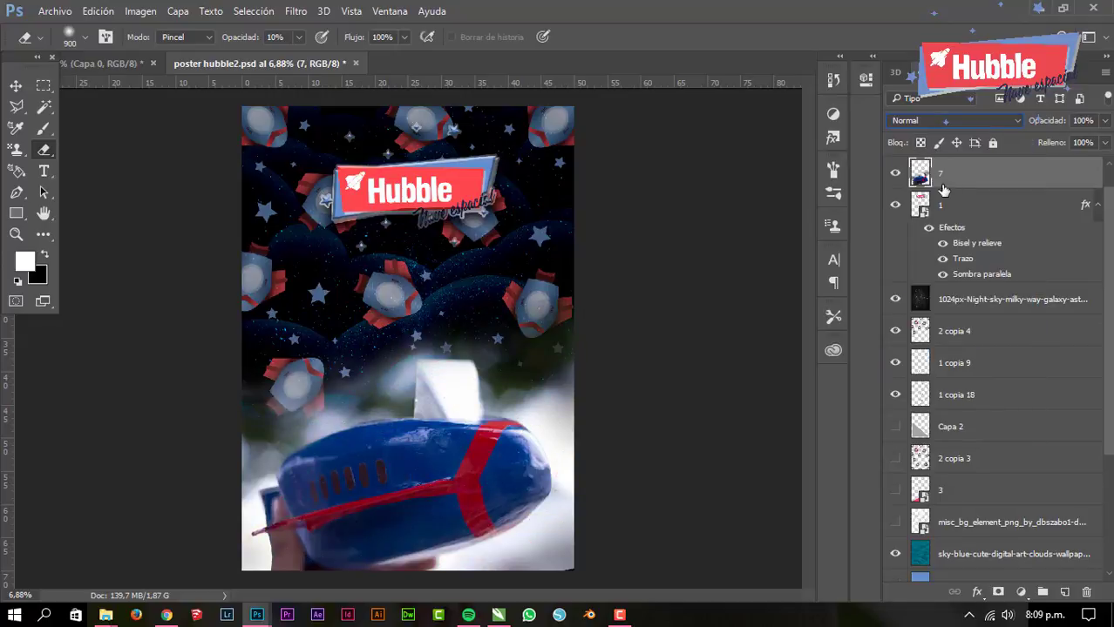